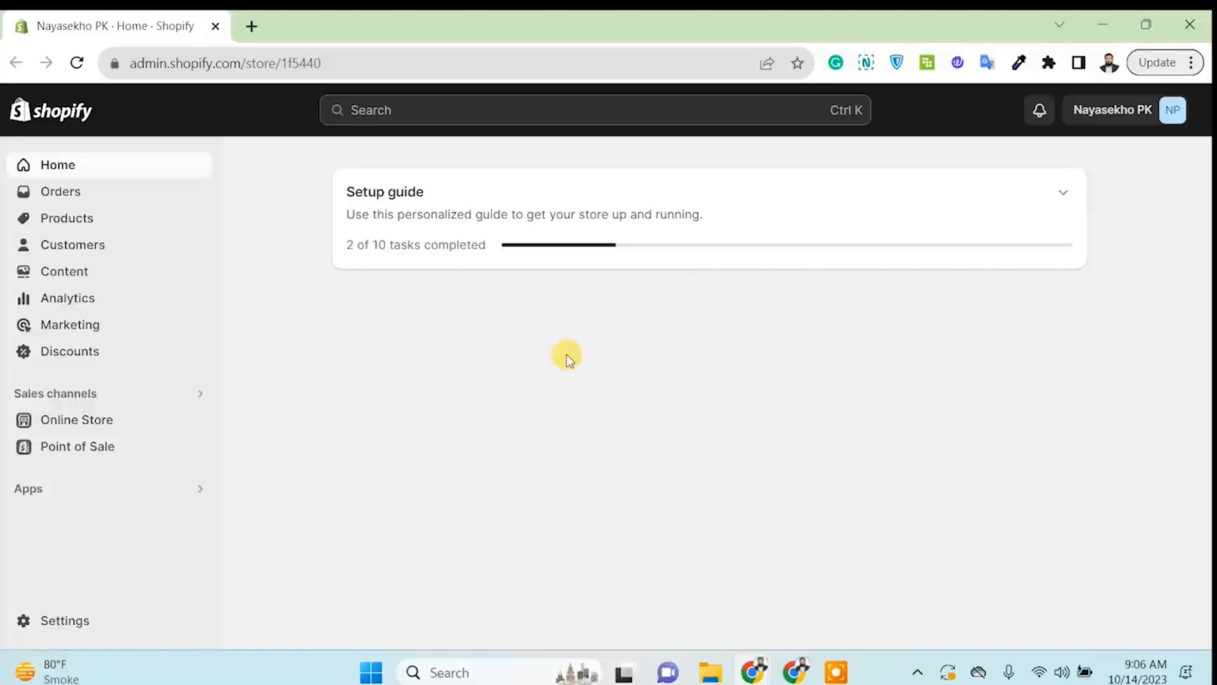
# - Search the Shopify App Store for "Messenger" from the store admin's apps search
pyautogui.click(167, 492)
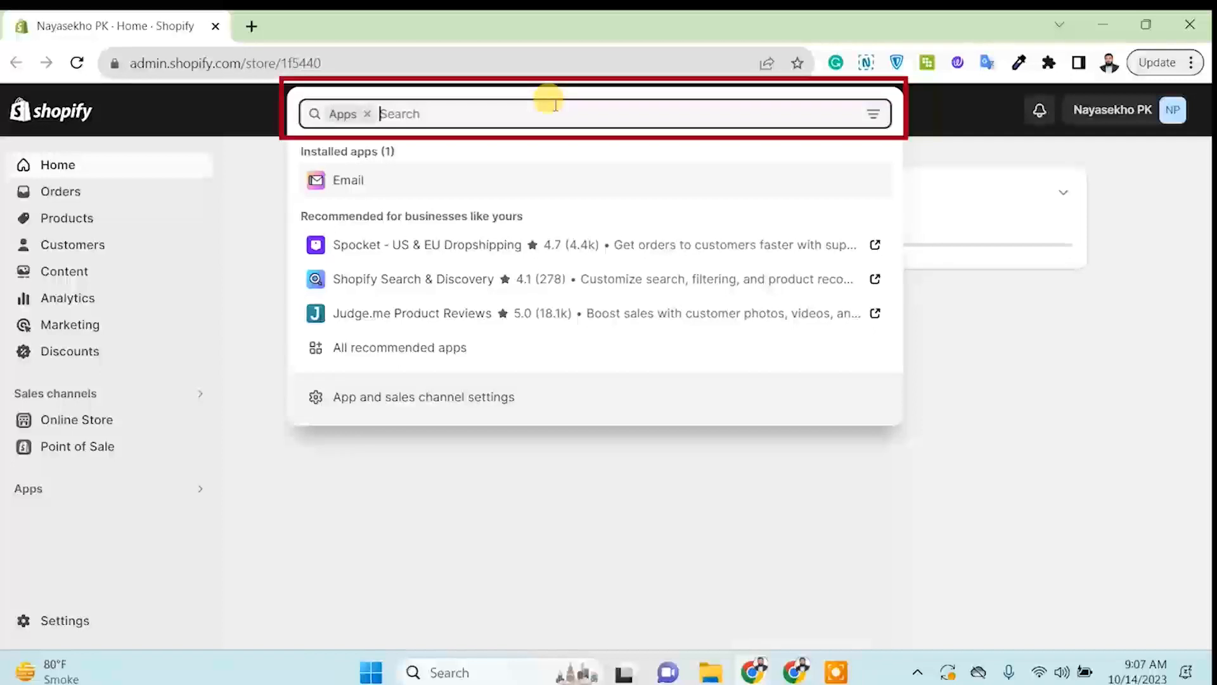
pyautogui.write('Messenger')
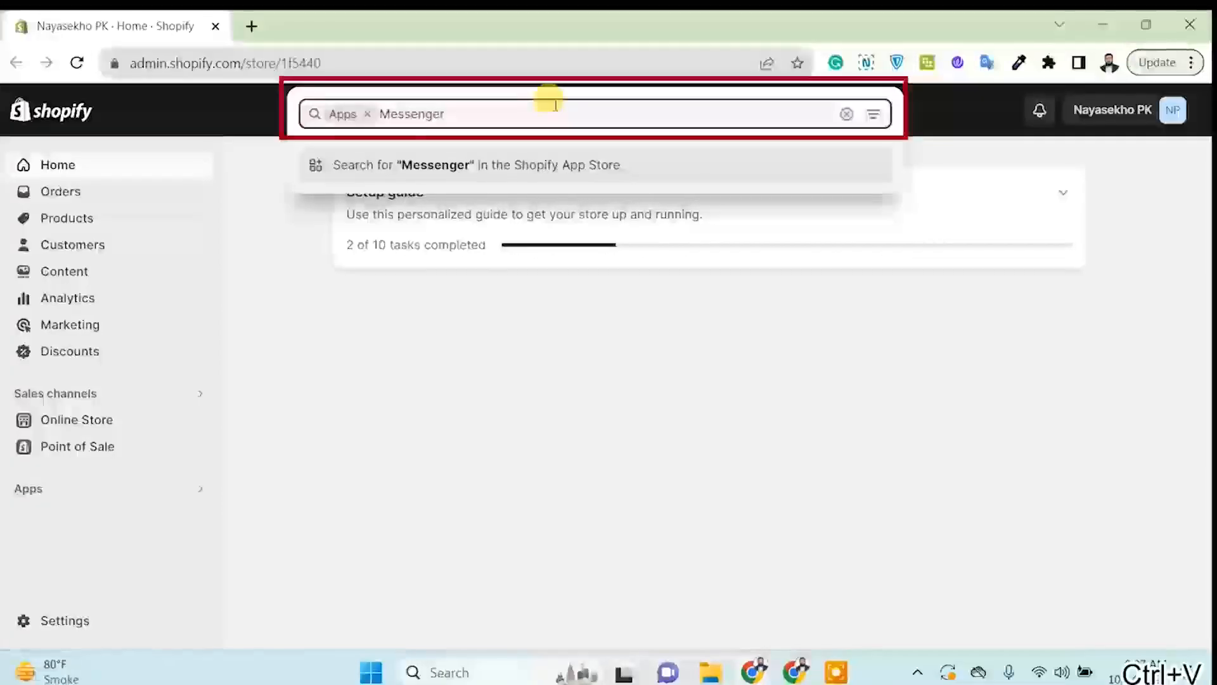
pyautogui.press('Return')
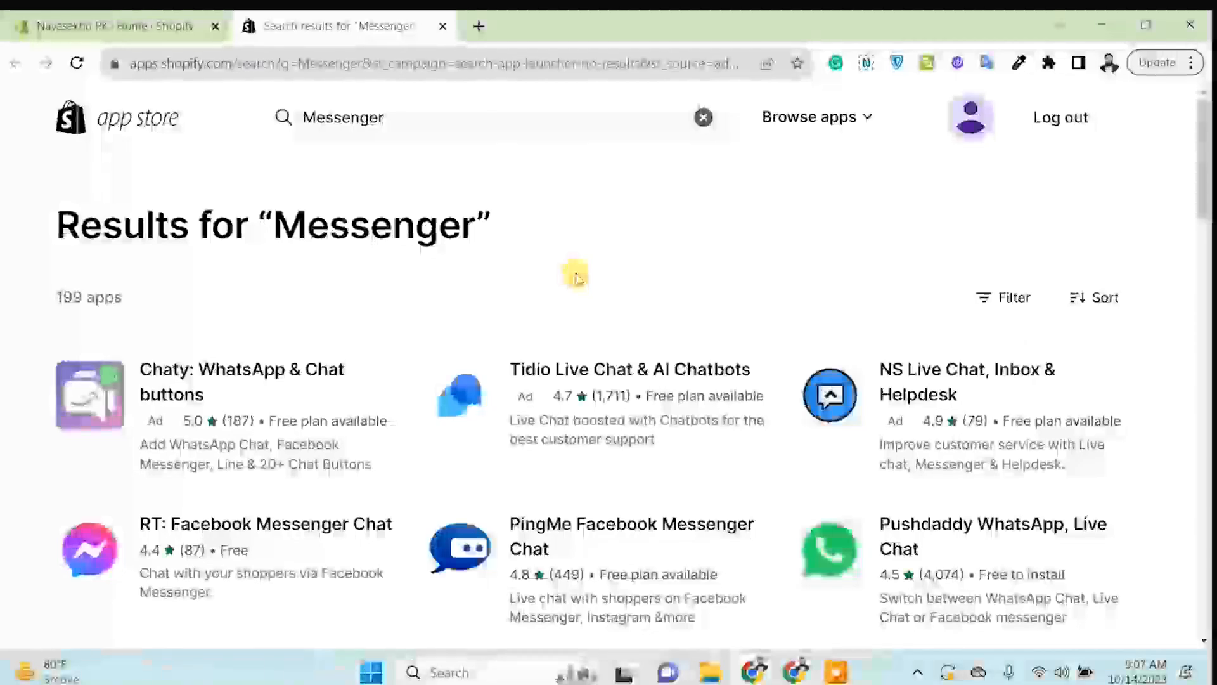
# - Open the RT: Facebook Messenger Chat listing from the app search results
pyautogui.scroll(-2, 564, 273)
pyautogui.scroll(-1, 496, 253)
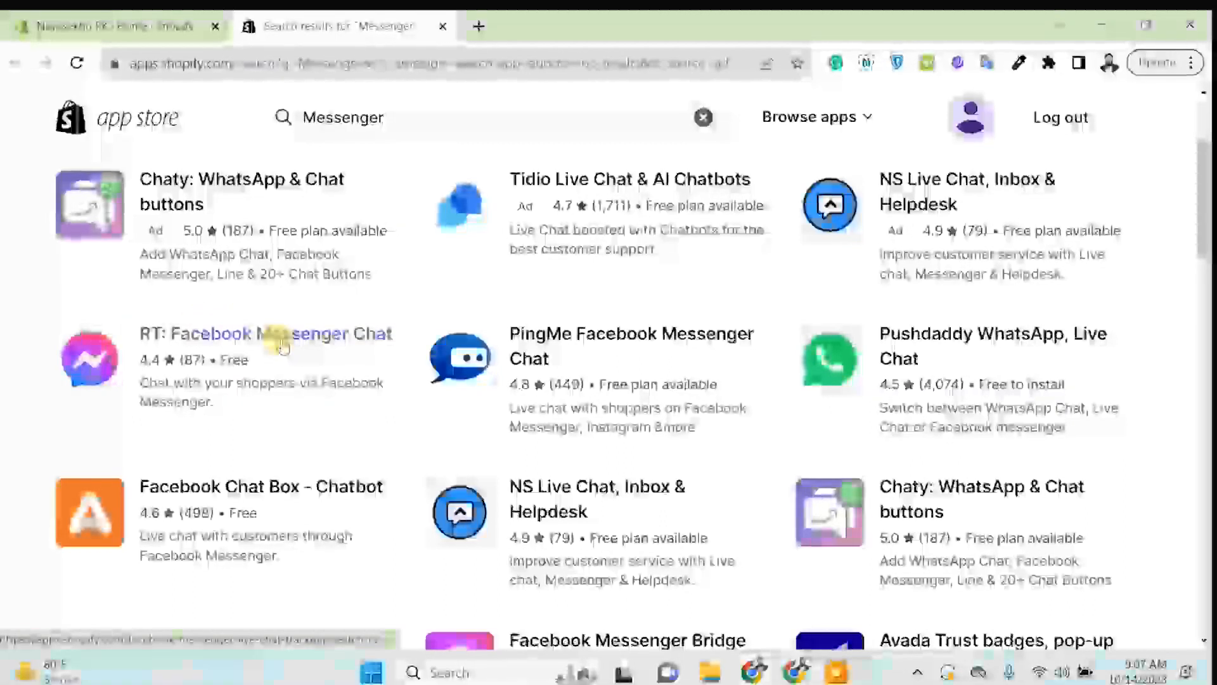
pyautogui.click(282, 345)
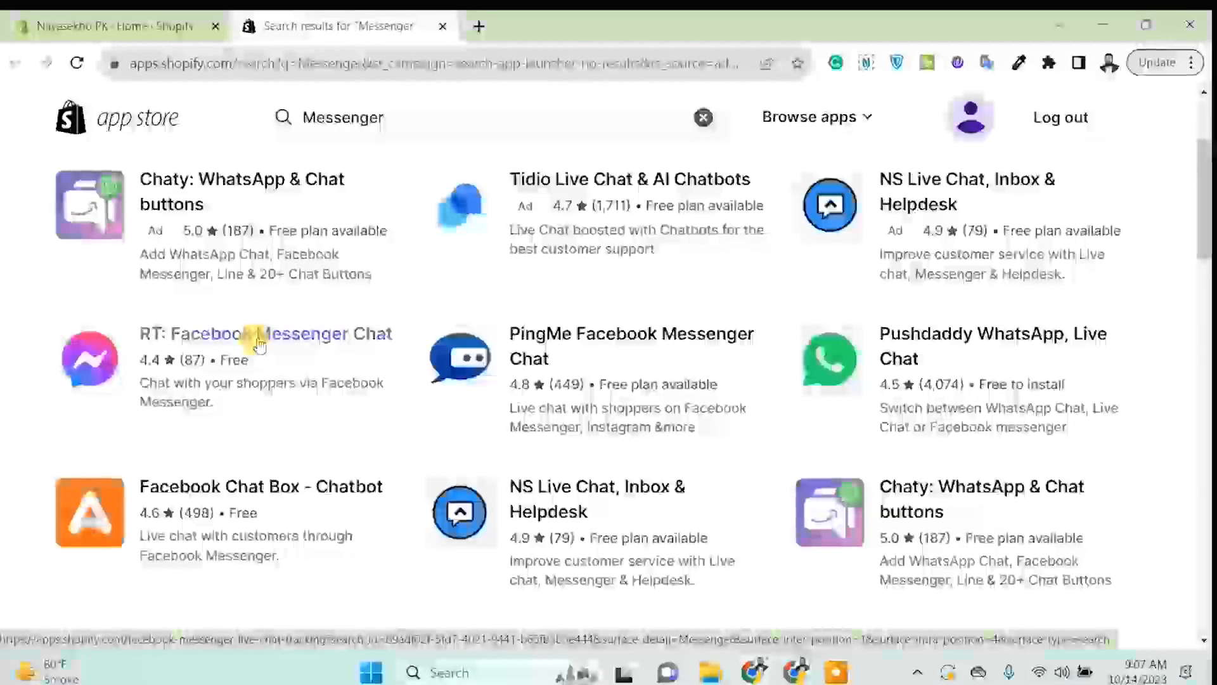
pyautogui.click(258, 344)
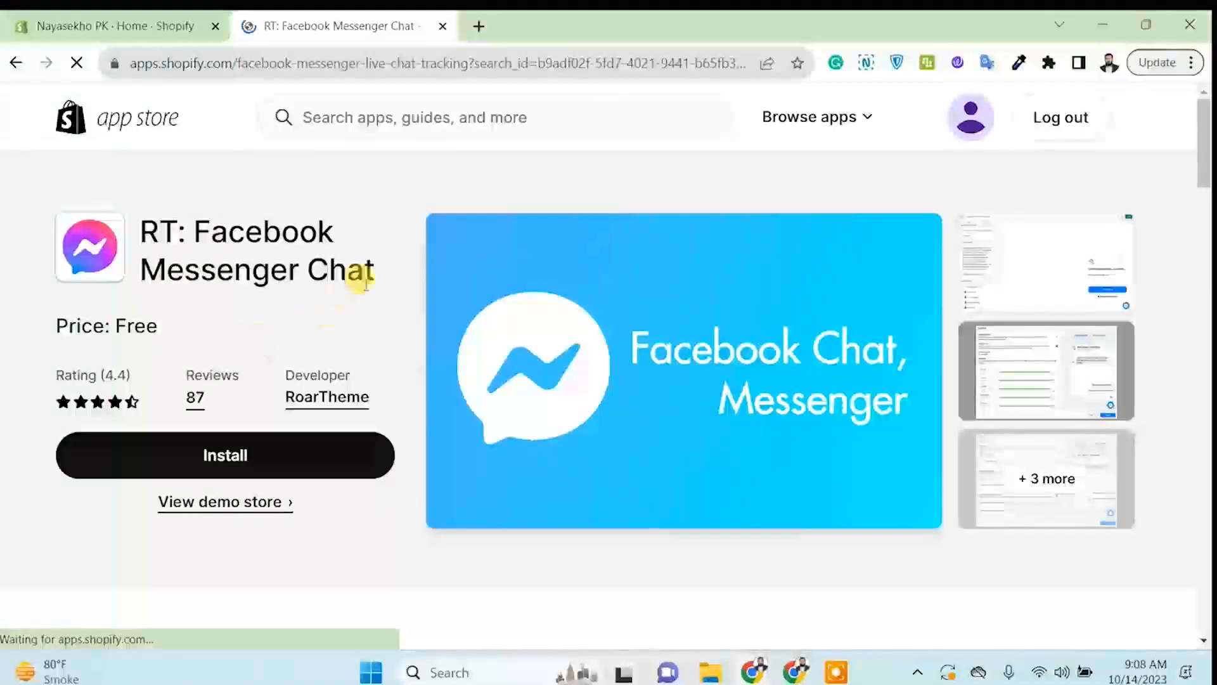
# - Install the RT: Facebook Messenger Chat app on the store and approve its requested access
pyautogui.click(346, 457)
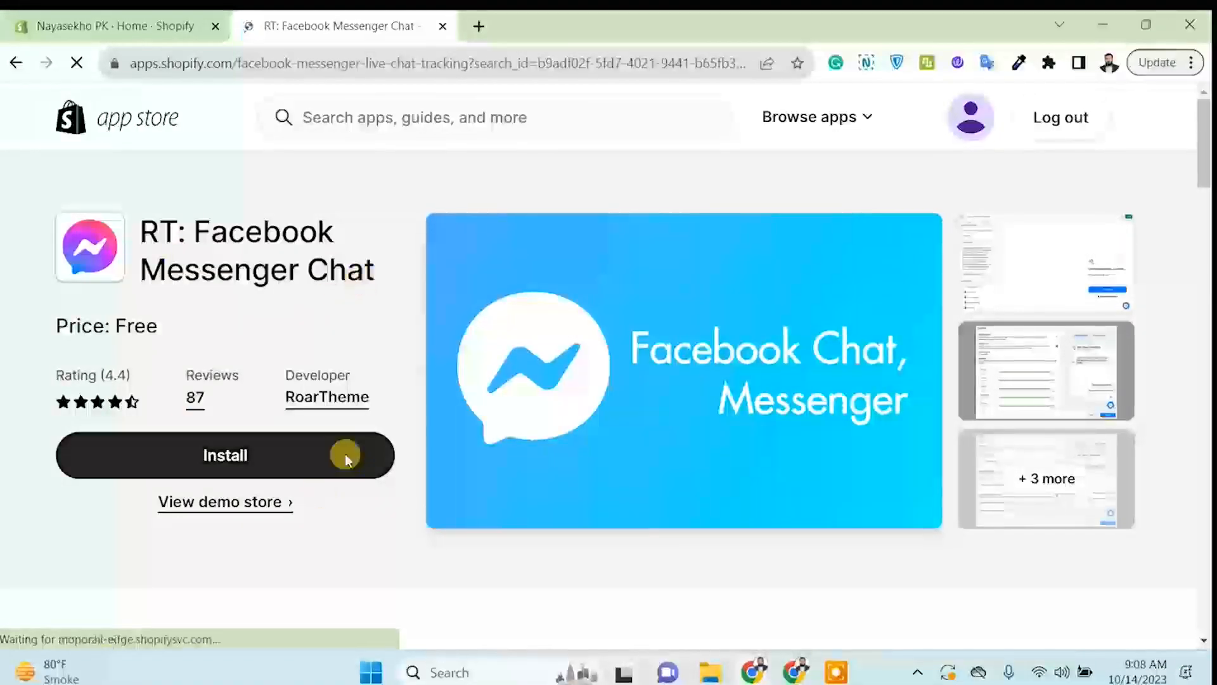
pyautogui.click(260, 456)
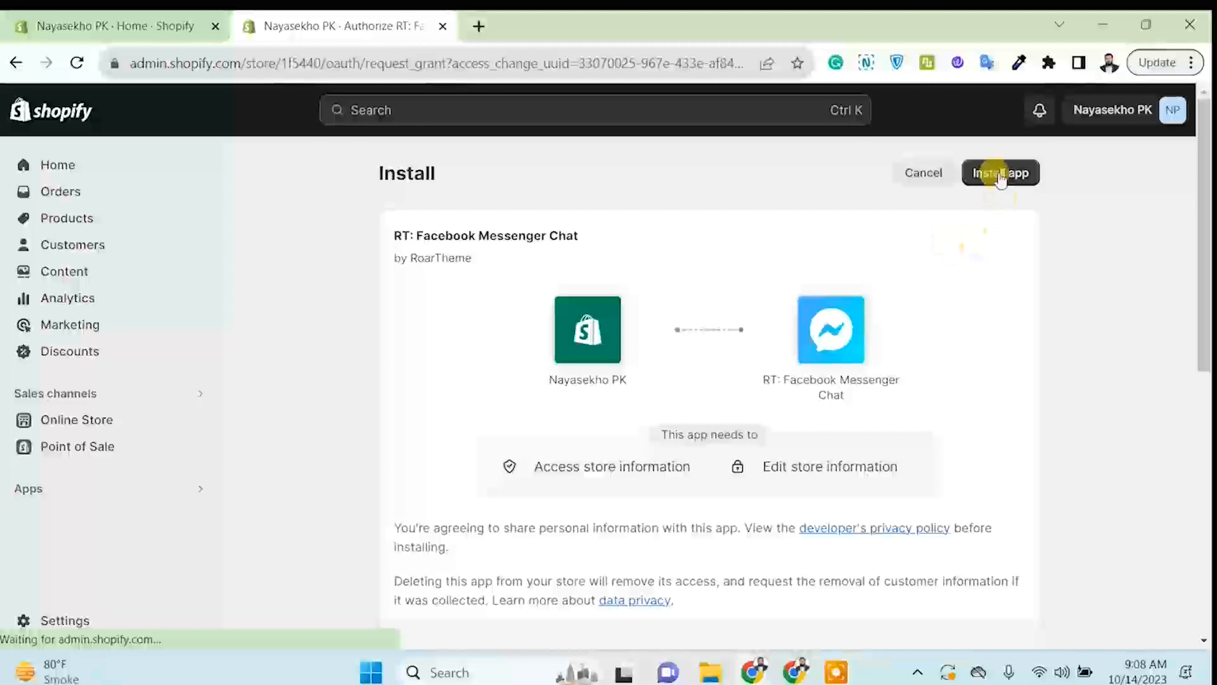
pyautogui.click(1000, 177)
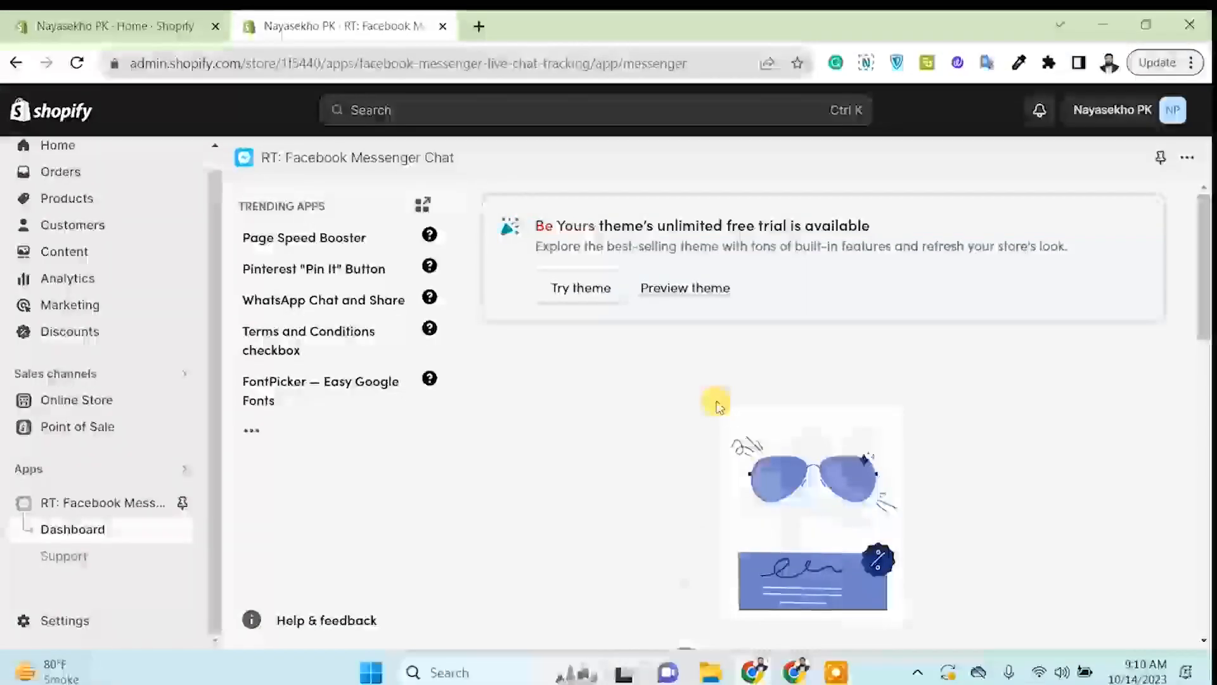
# - Open the customization editor of the Facebook Messenger Chat app from its welcome page
pyautogui.scroll(-7, 714, 401)
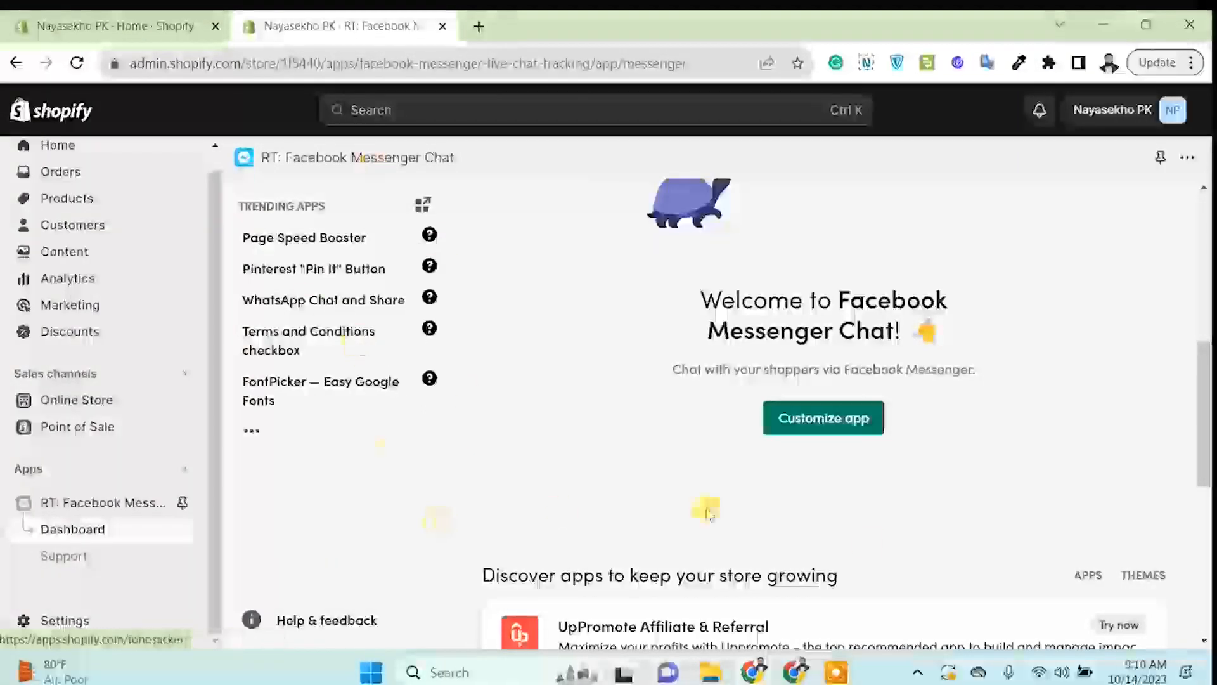
pyautogui.scroll(-3, 793, 546)
pyautogui.scroll(3, 800, 448)
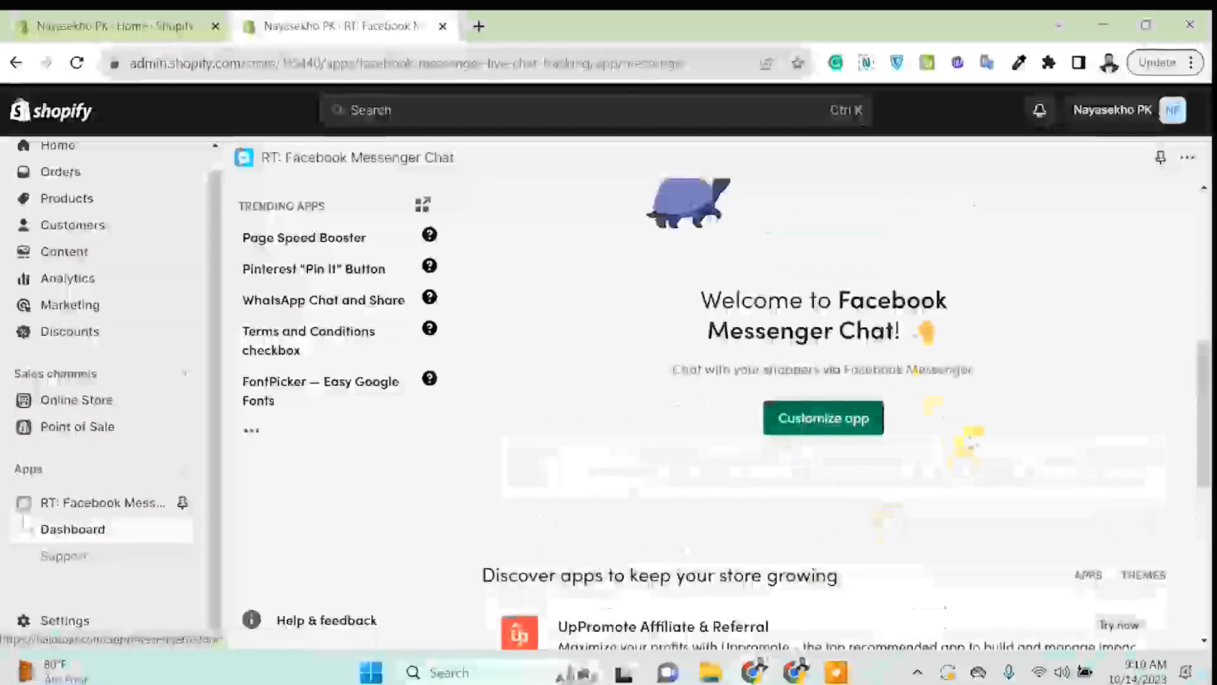
pyautogui.click(858, 426)
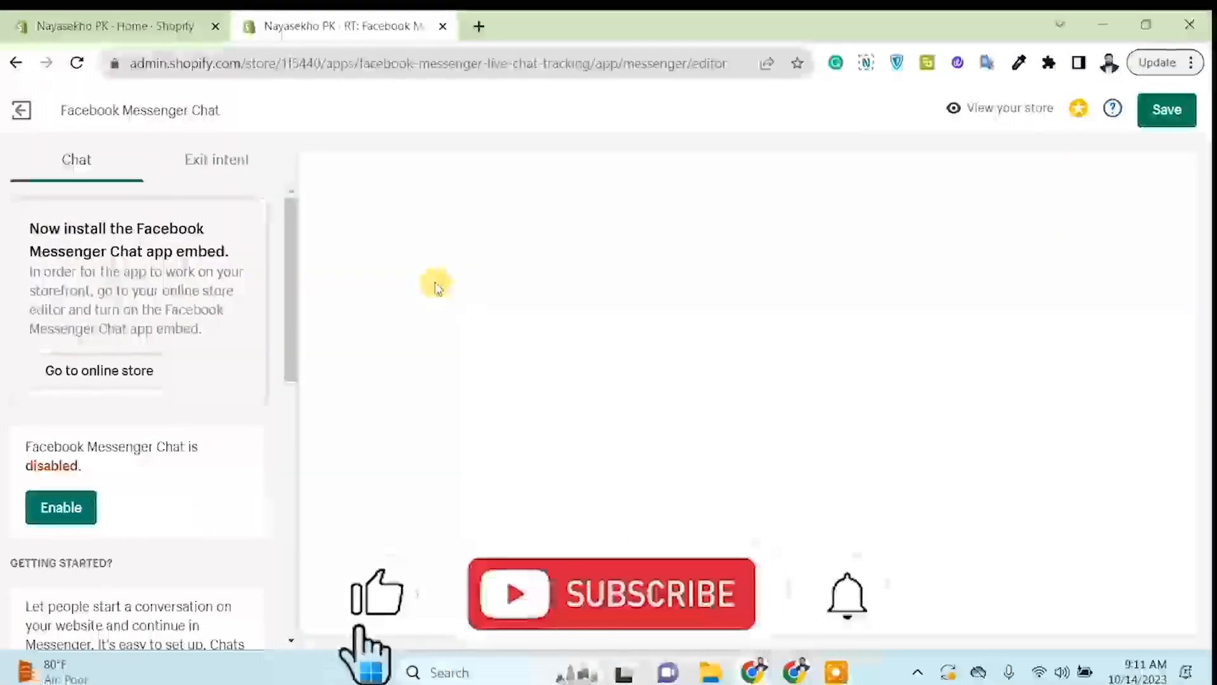
# - Enable Facebook Messenger Chat in the app editor and dismiss the setup check dialog
pyautogui.scroll(-10, 216, 334)
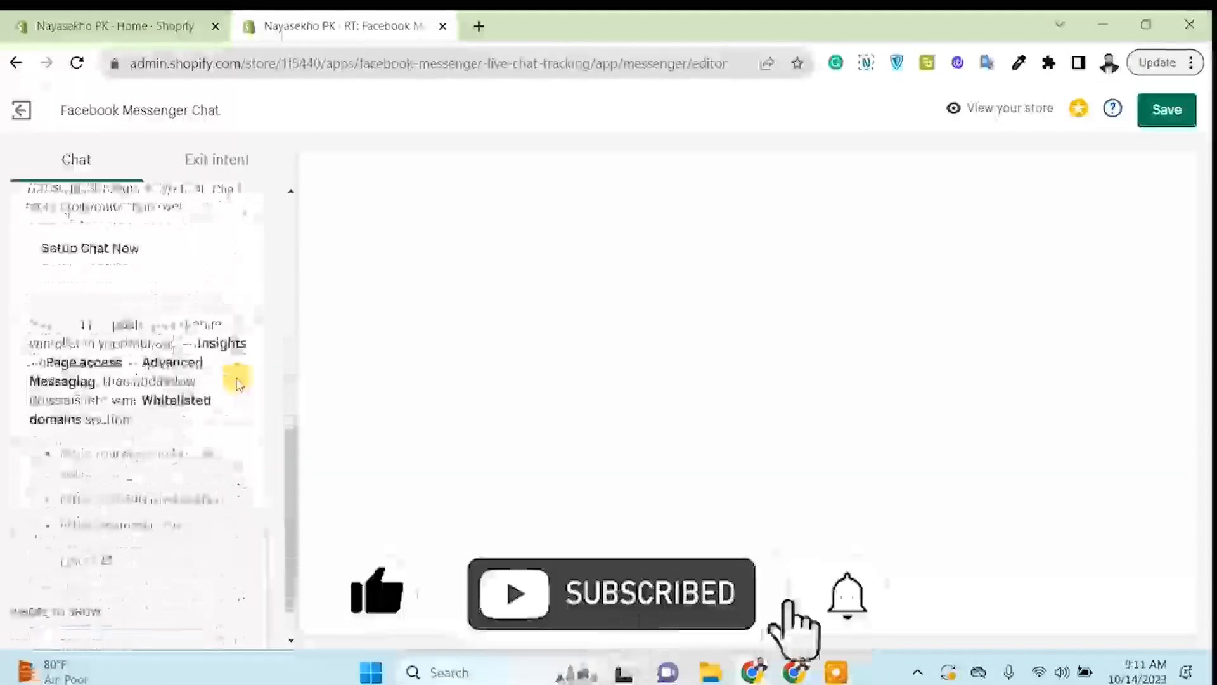
pyautogui.scroll(10, 239, 385)
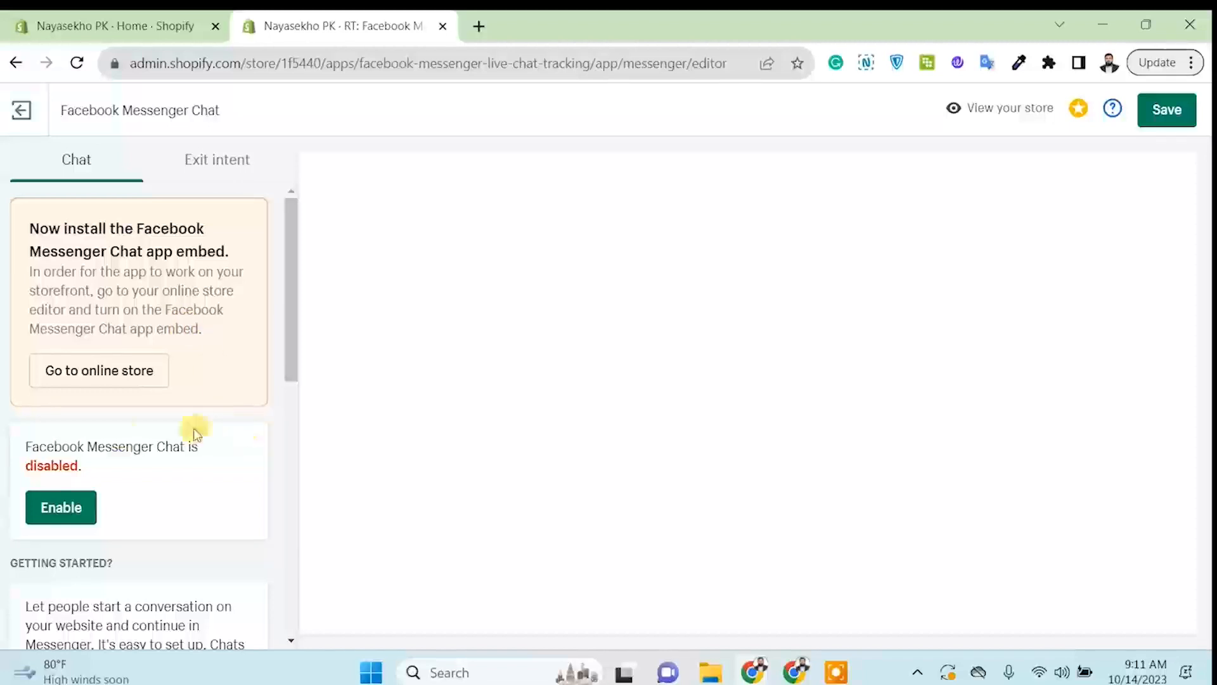
pyautogui.click(51, 512)
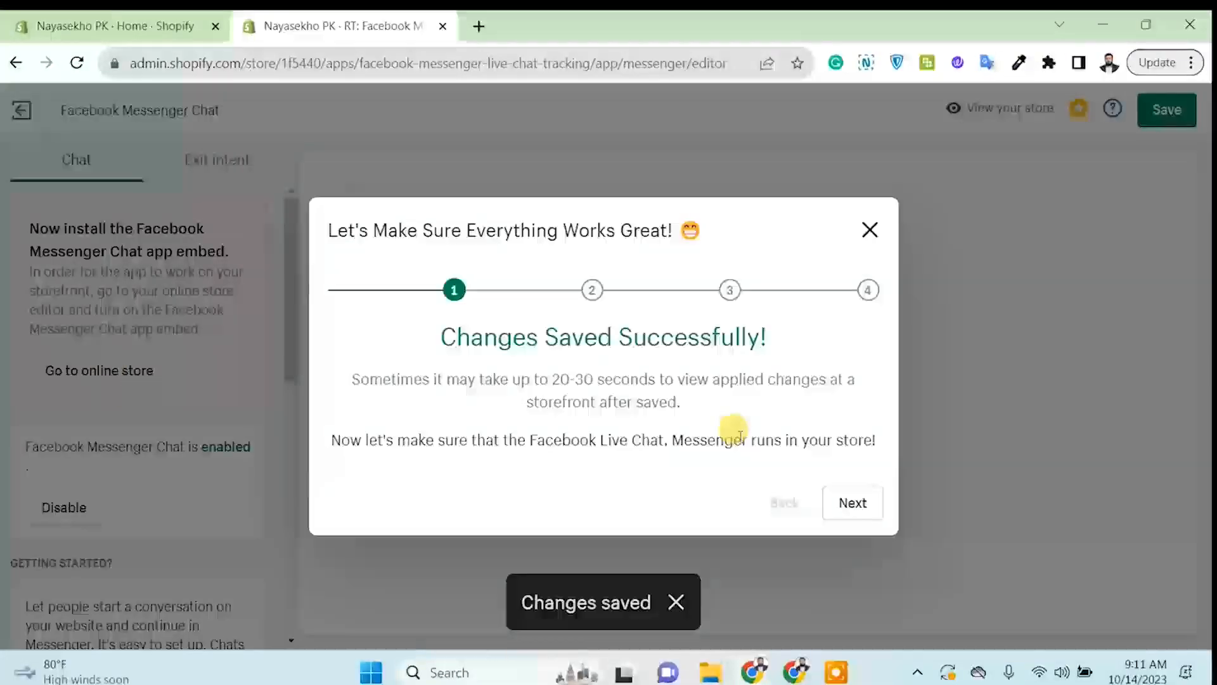
pyautogui.click(866, 230)
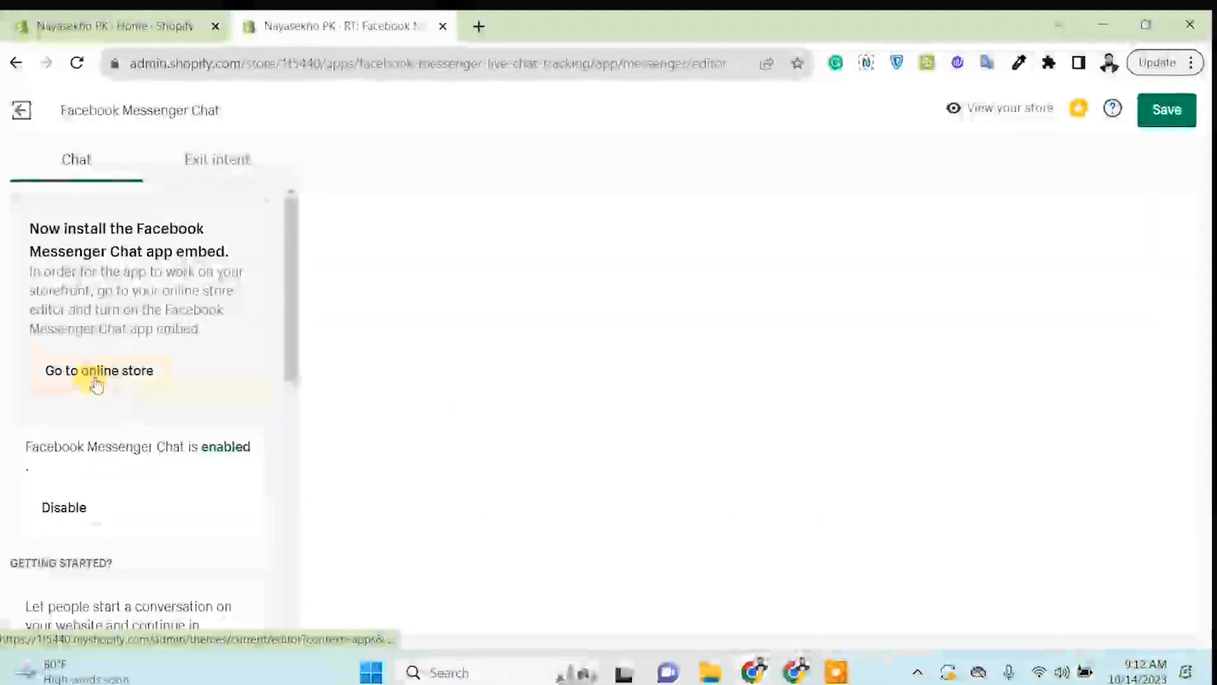
# - Turn on the Facebook Messenger Chat app embed in the Dawn theme editor, save the theme, and close the editor
pyautogui.click(113, 374)
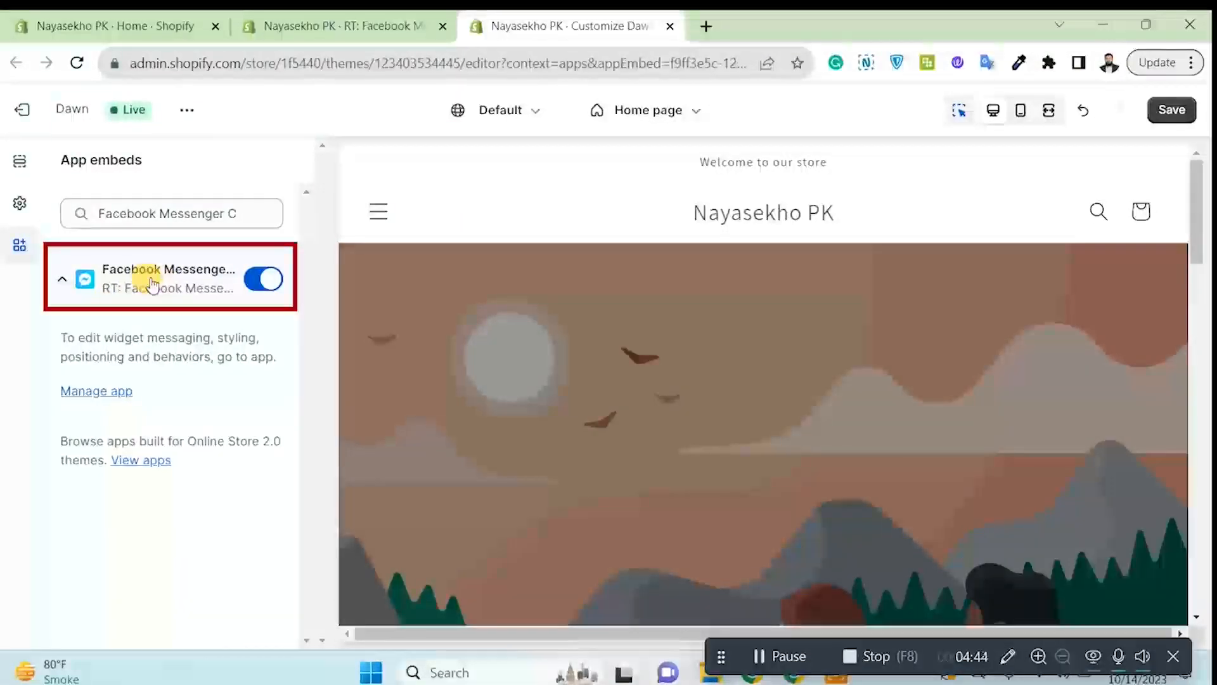
pyautogui.click(263, 280)
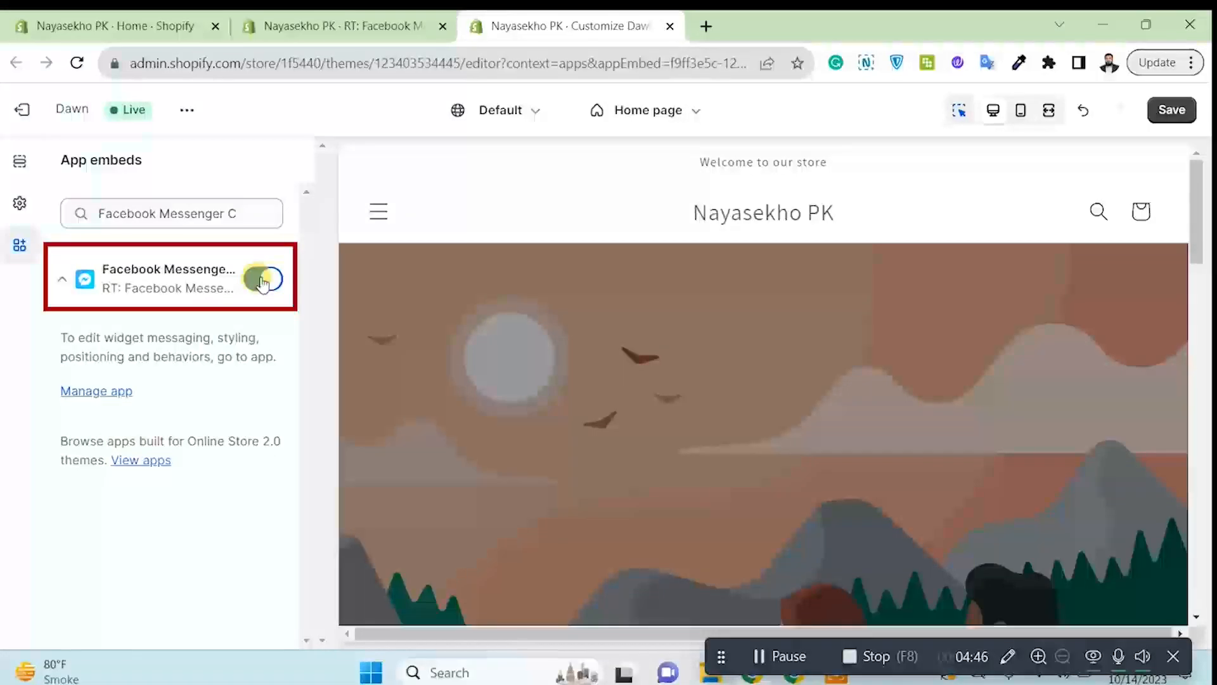
pyautogui.click(261, 280)
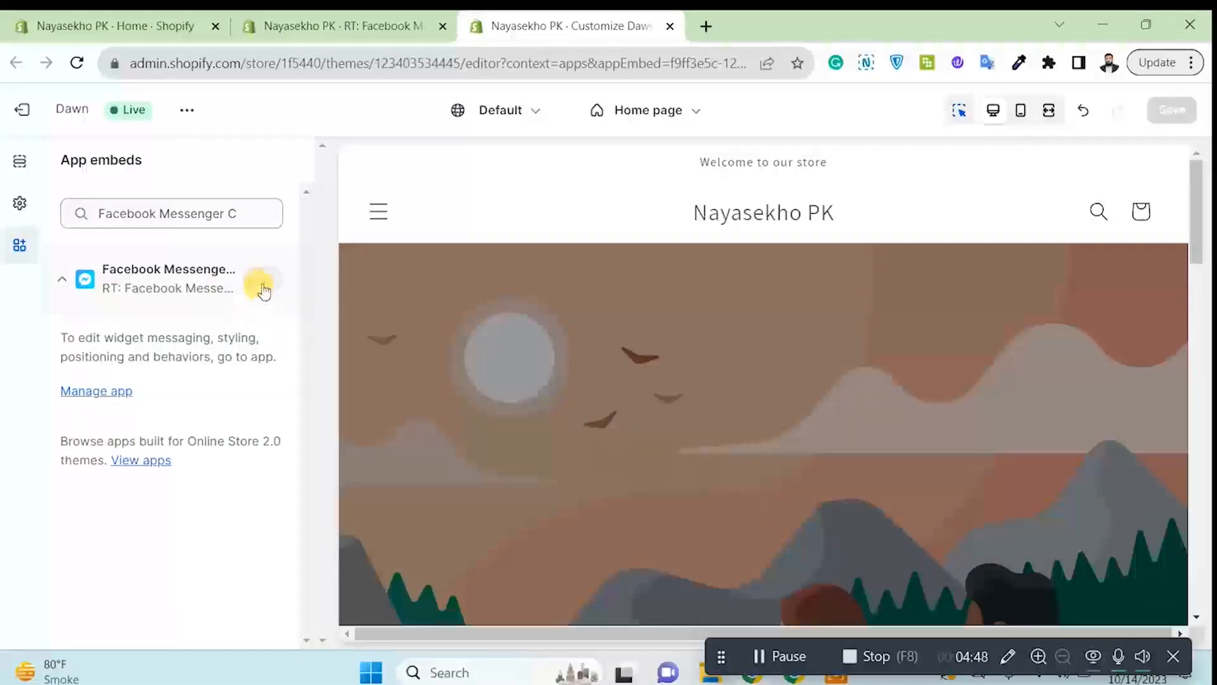
pyautogui.click(260, 280)
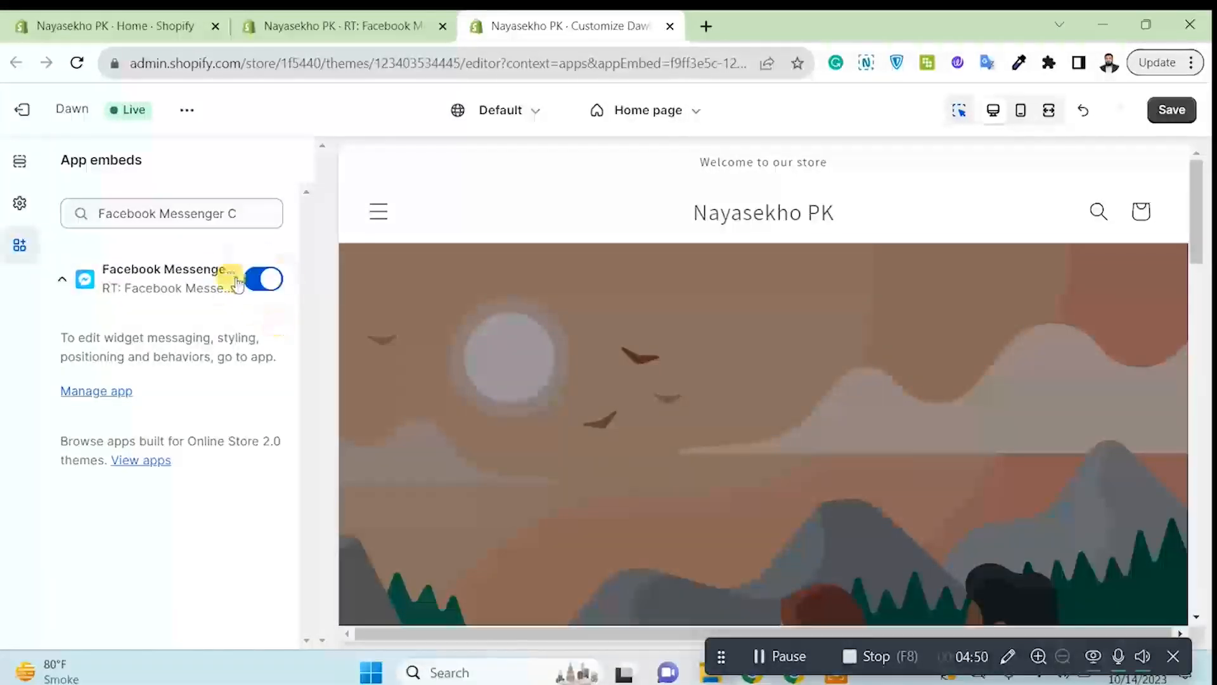
pyautogui.click(1171, 110)
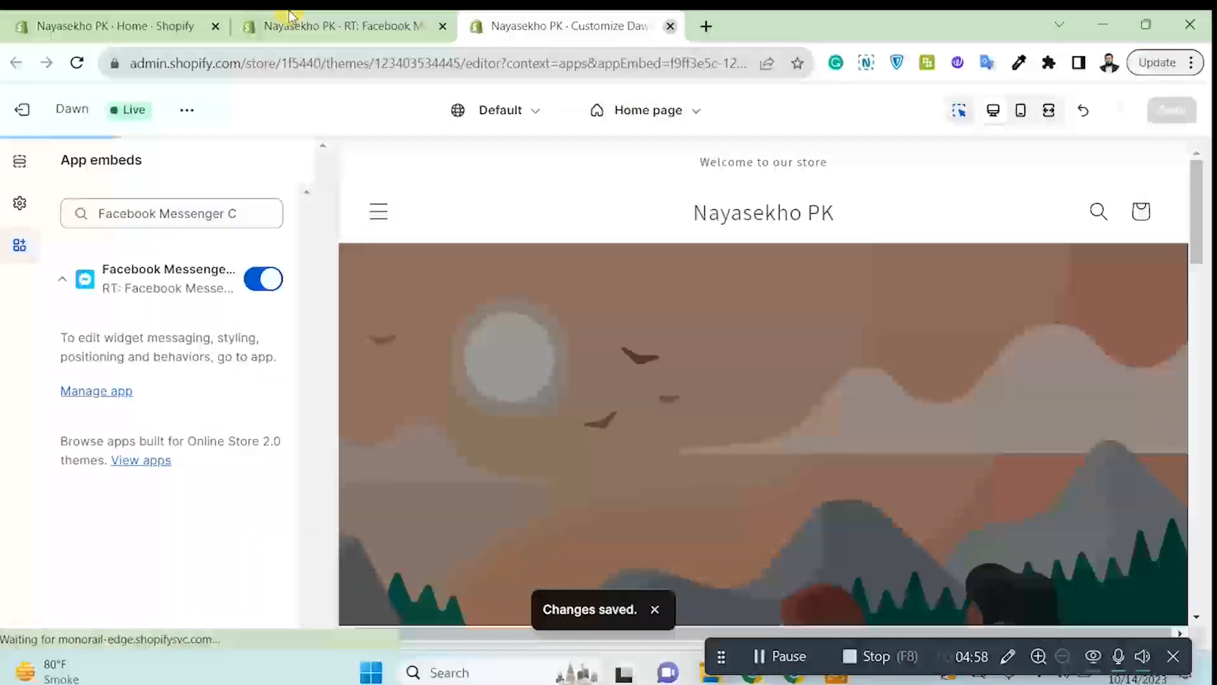
pyautogui.hotkey('ctrl', 'w')
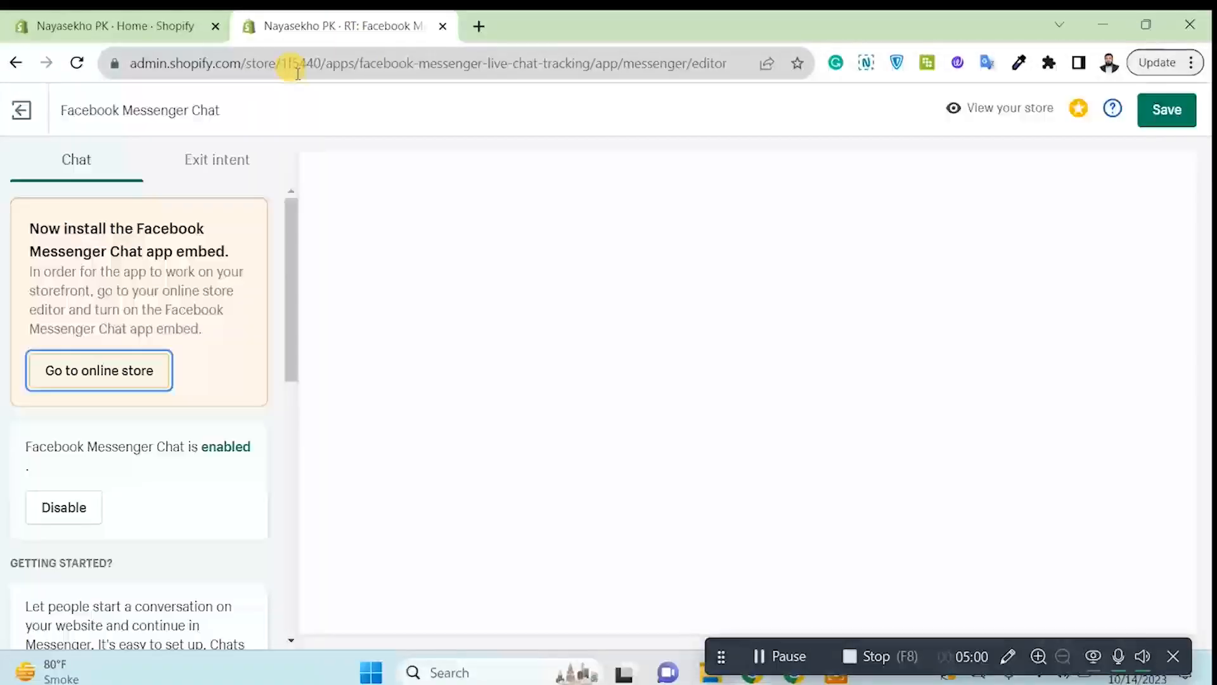
# - Save the Facebook Messenger Chat settings in the app editor
pyautogui.click(1169, 660)
pyautogui.click(178, 292)
pyautogui.scroll(-3, 171, 285)
pyautogui.scroll(3, 215, 326)
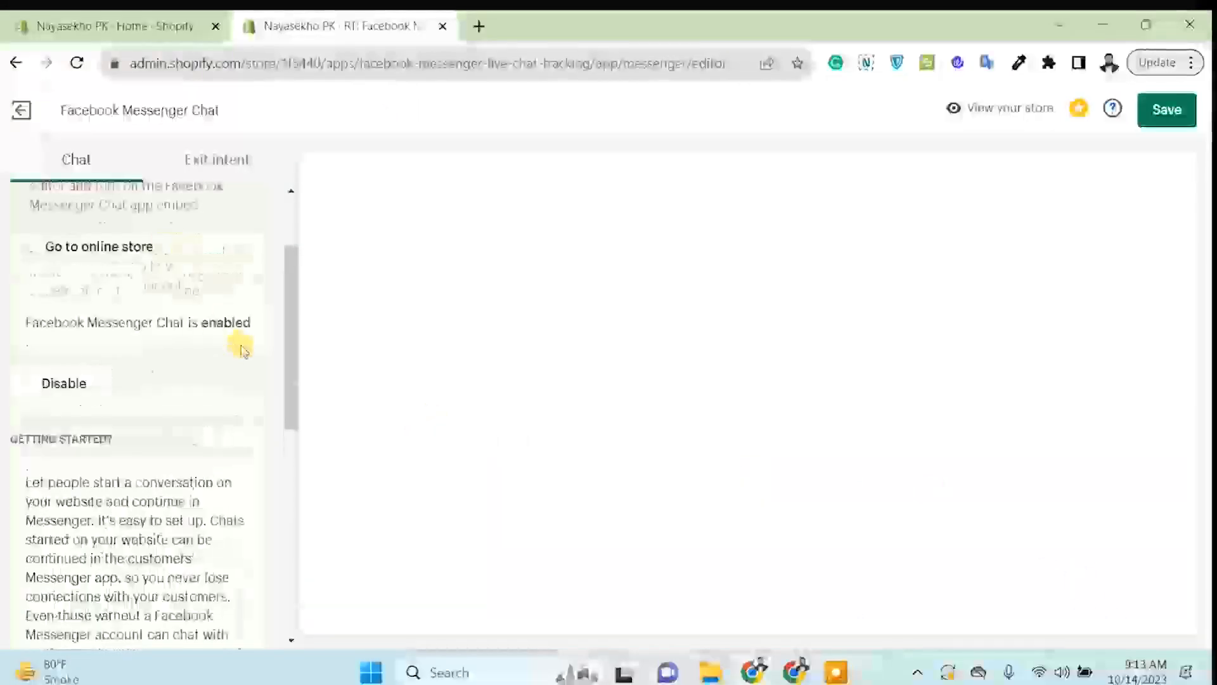
pyautogui.scroll(-3, 219, 333)
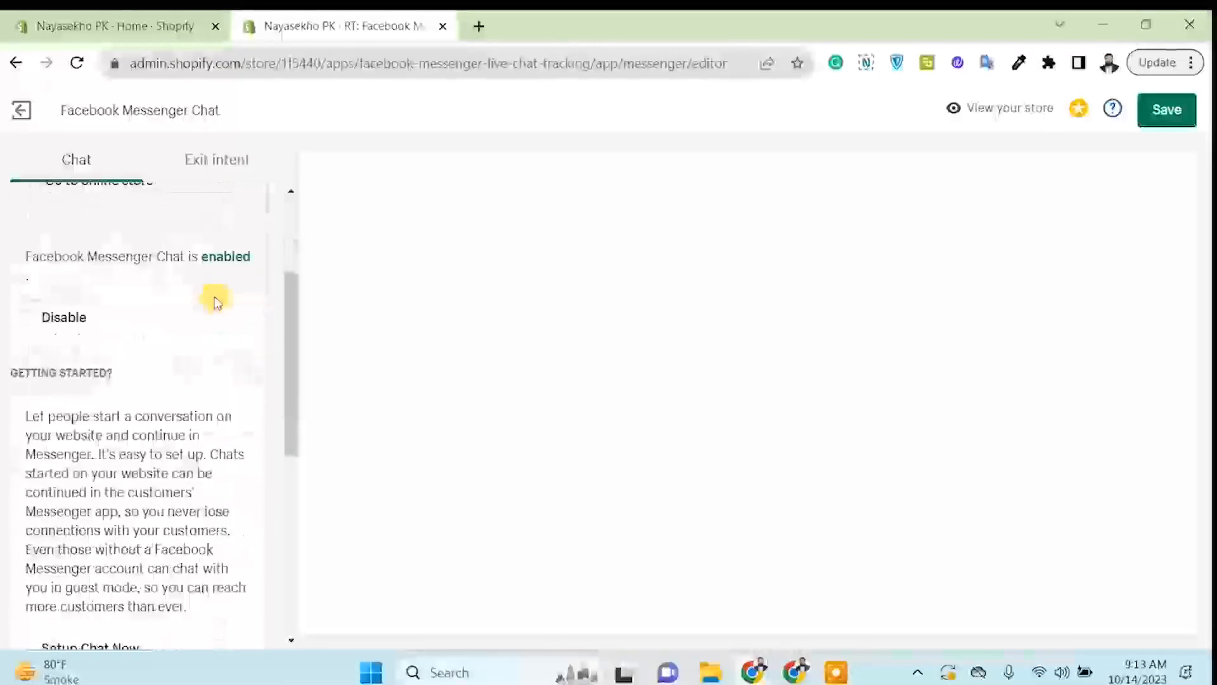
pyautogui.click(1167, 109)
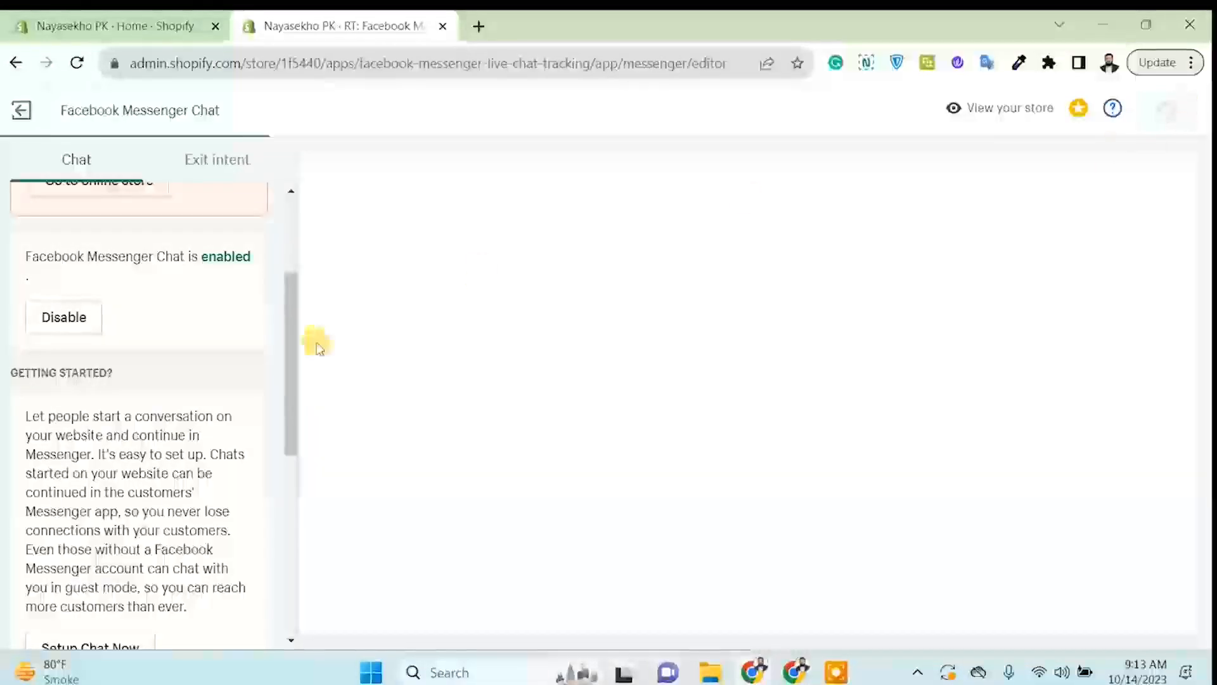
# - Launch the Facebook customer chat setup from the Getting Started section and shift its window aside
pyautogui.scroll(1, 259, 431)
pyautogui.scroll(-5, 258, 430)
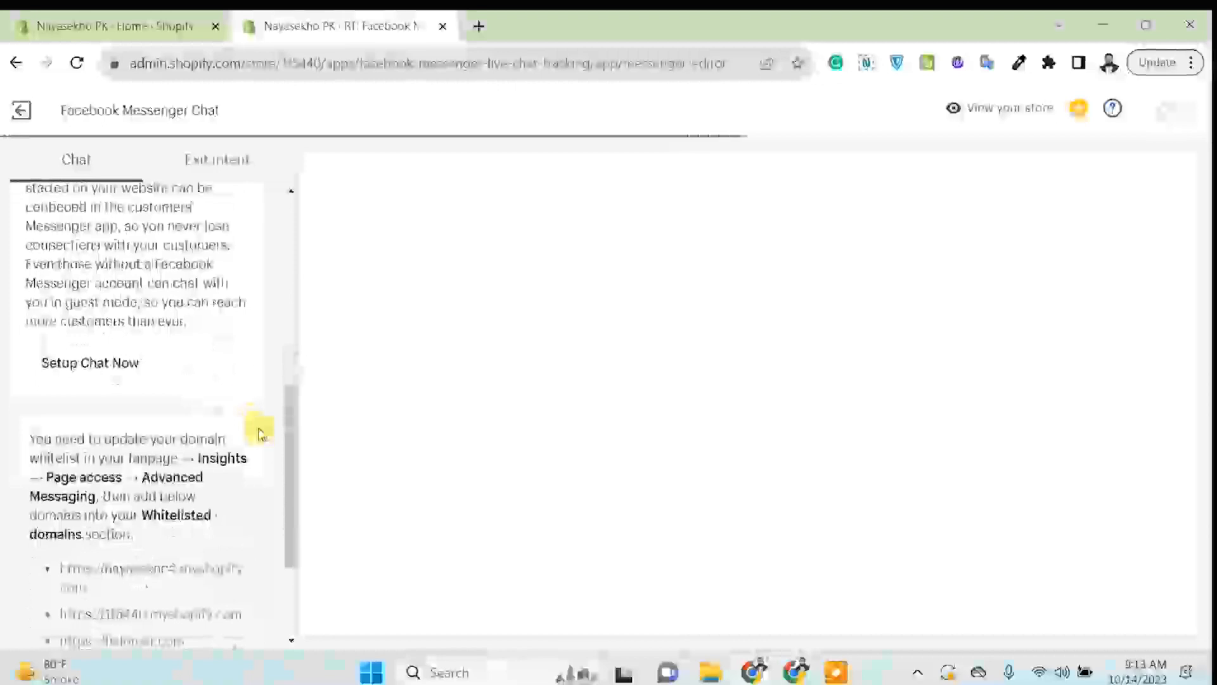
pyautogui.scroll(3, 233, 354)
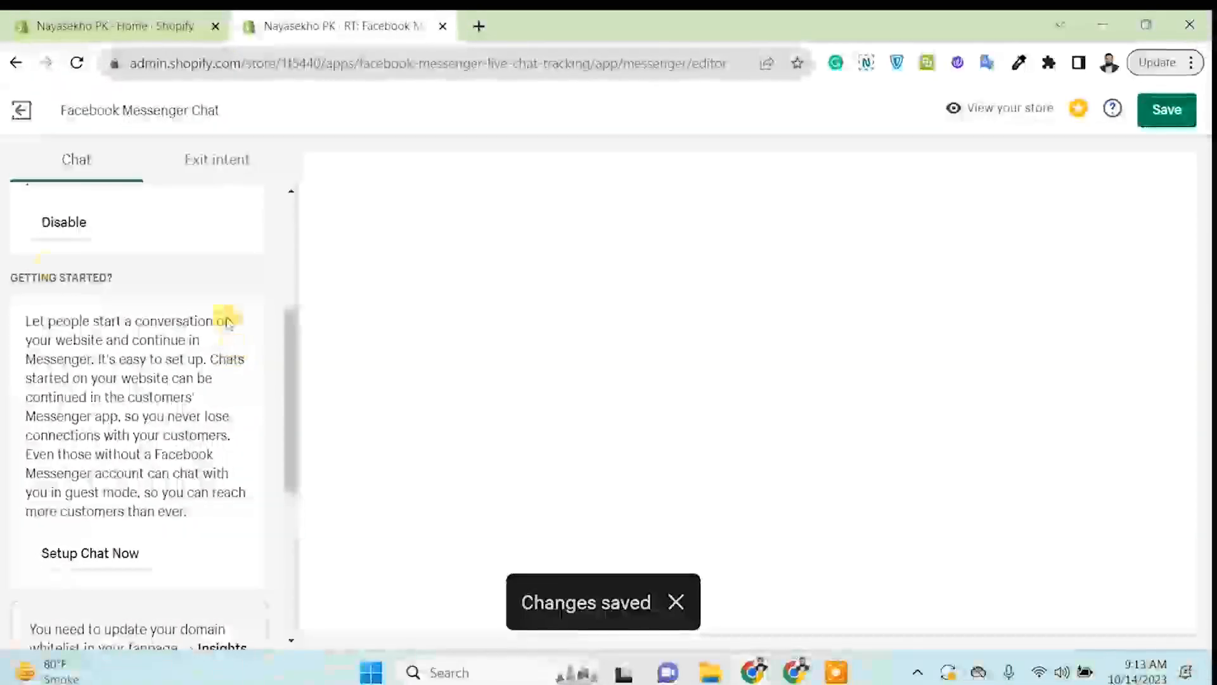
pyautogui.click(105, 566)
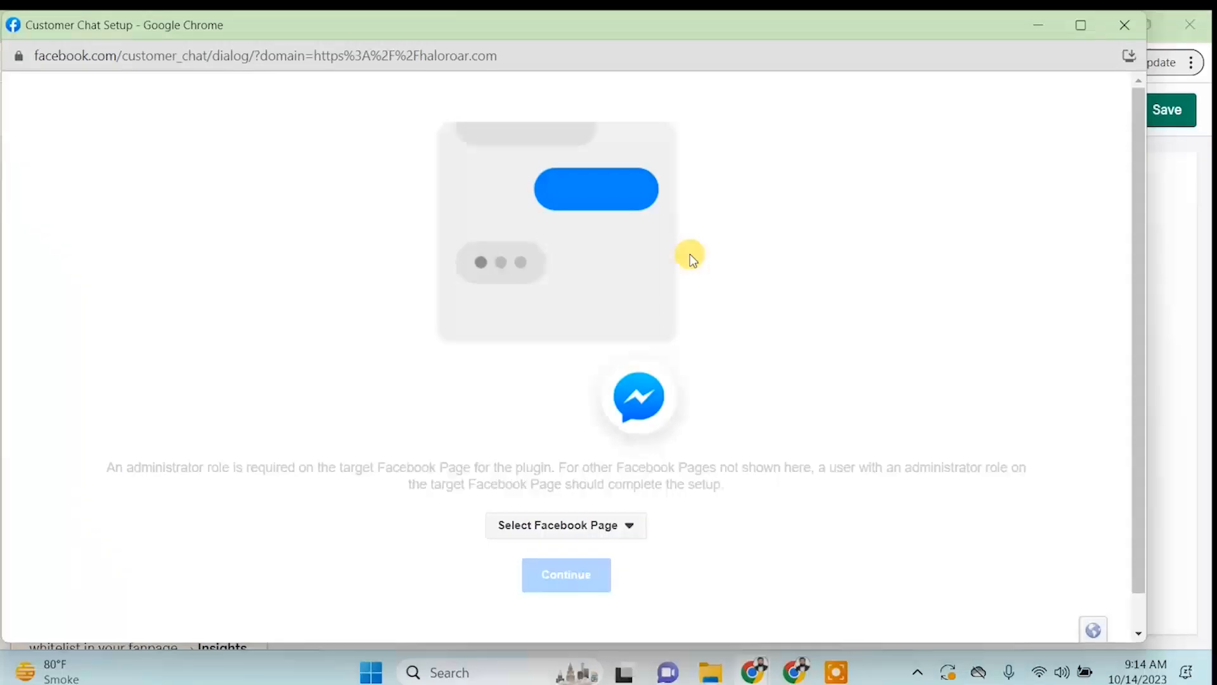
pyautogui.moveTo(466, 29); pyautogui.dragTo(601, 30)
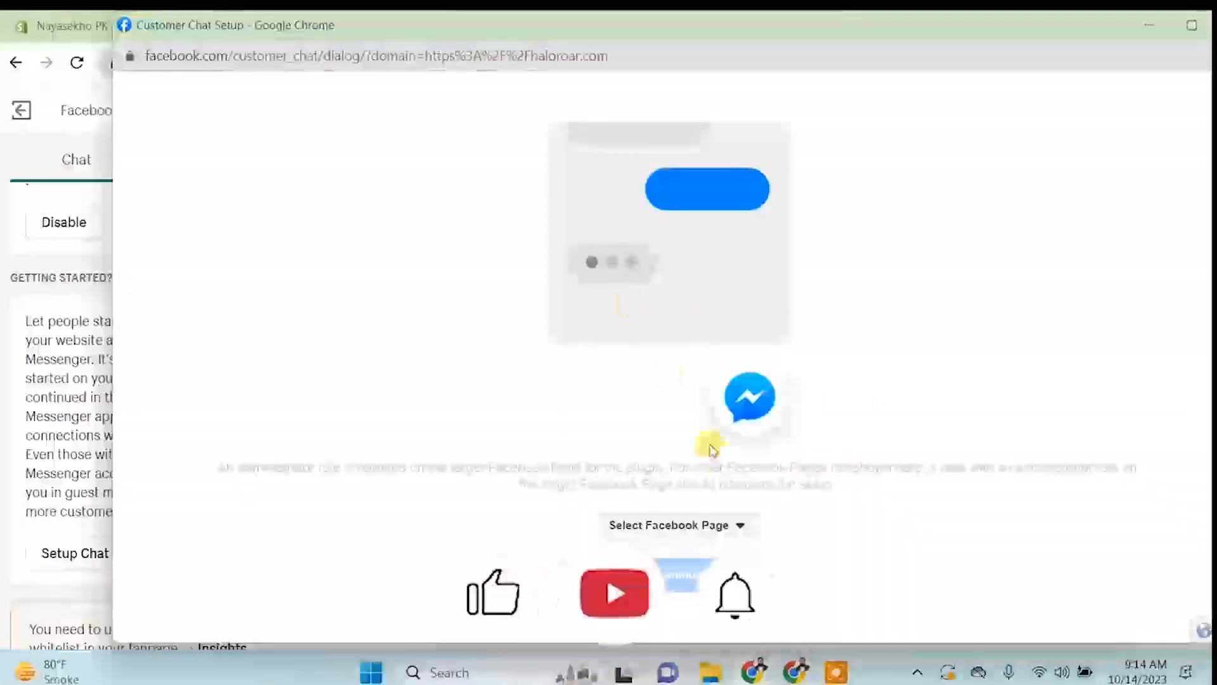
# - Choose "My Work as Freelancer" as the Facebook Page for the chat plugin and continue to its settings
pyautogui.click(733, 526)
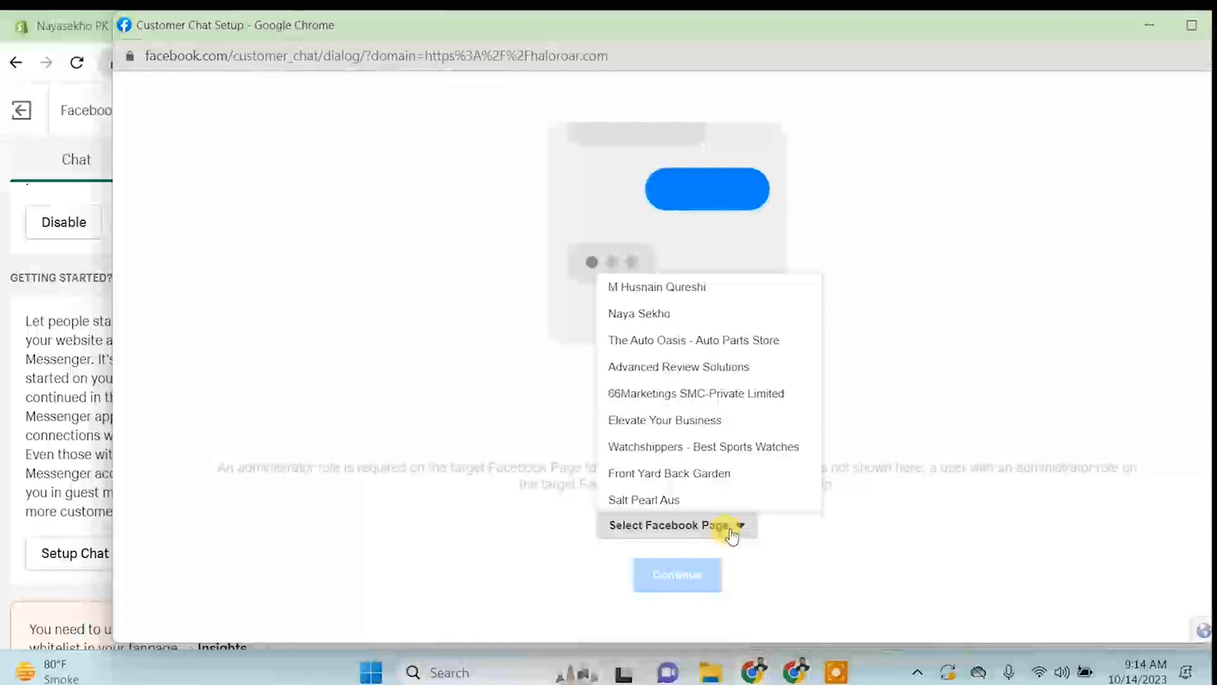
pyautogui.scroll(-5, 728, 431)
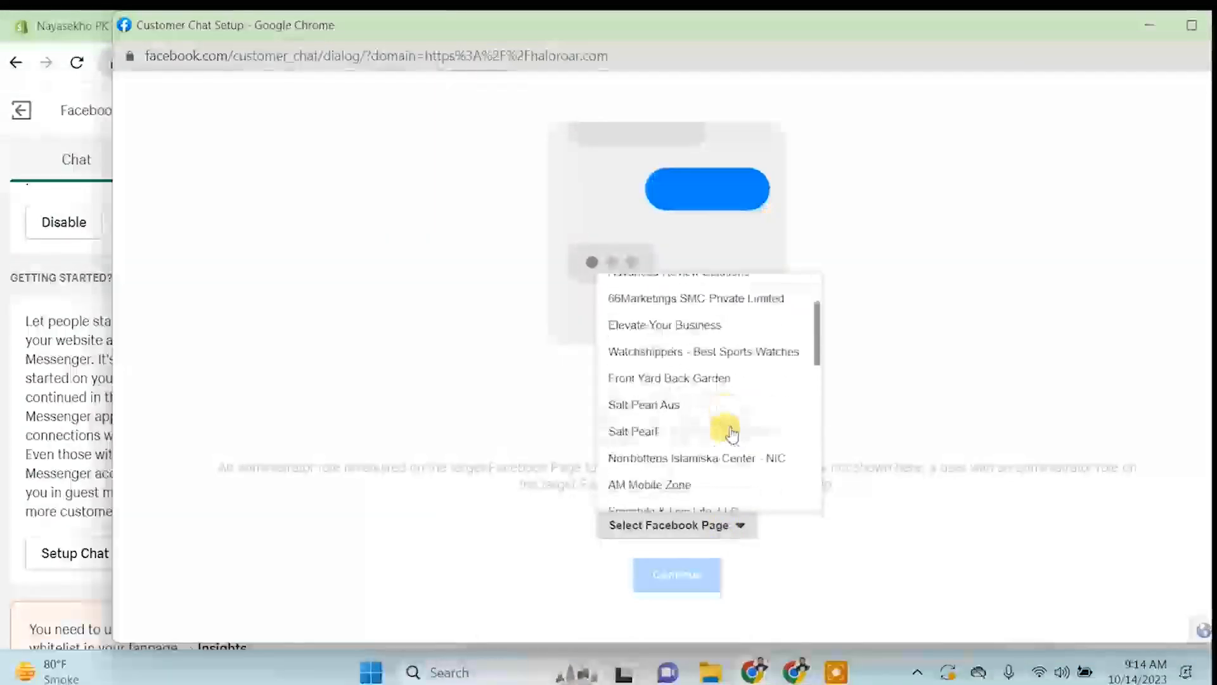
pyautogui.scroll(-10, 732, 433)
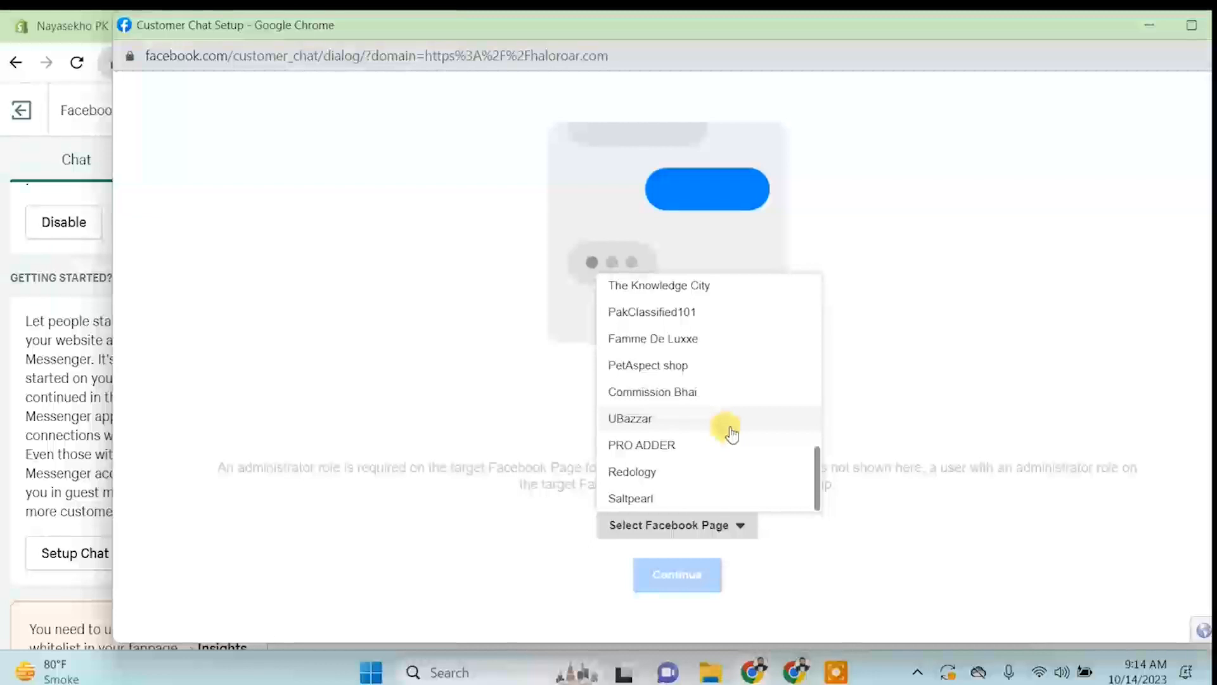
pyautogui.scroll(2, 732, 433)
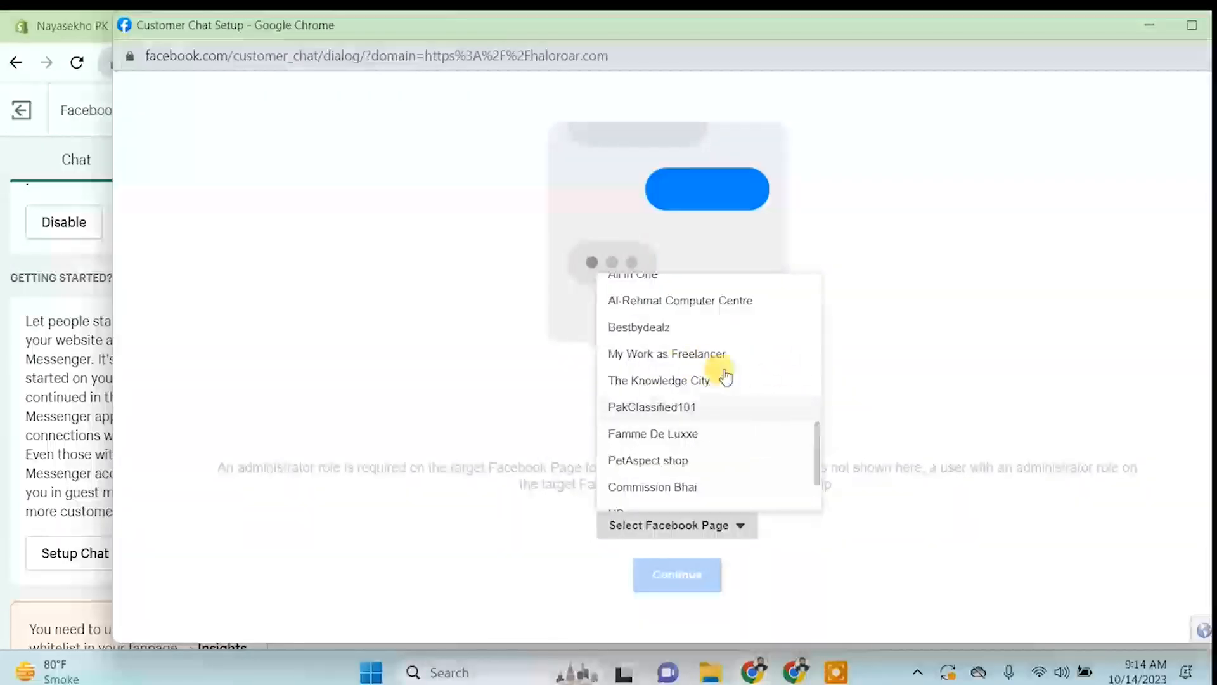
pyautogui.click(678, 354)
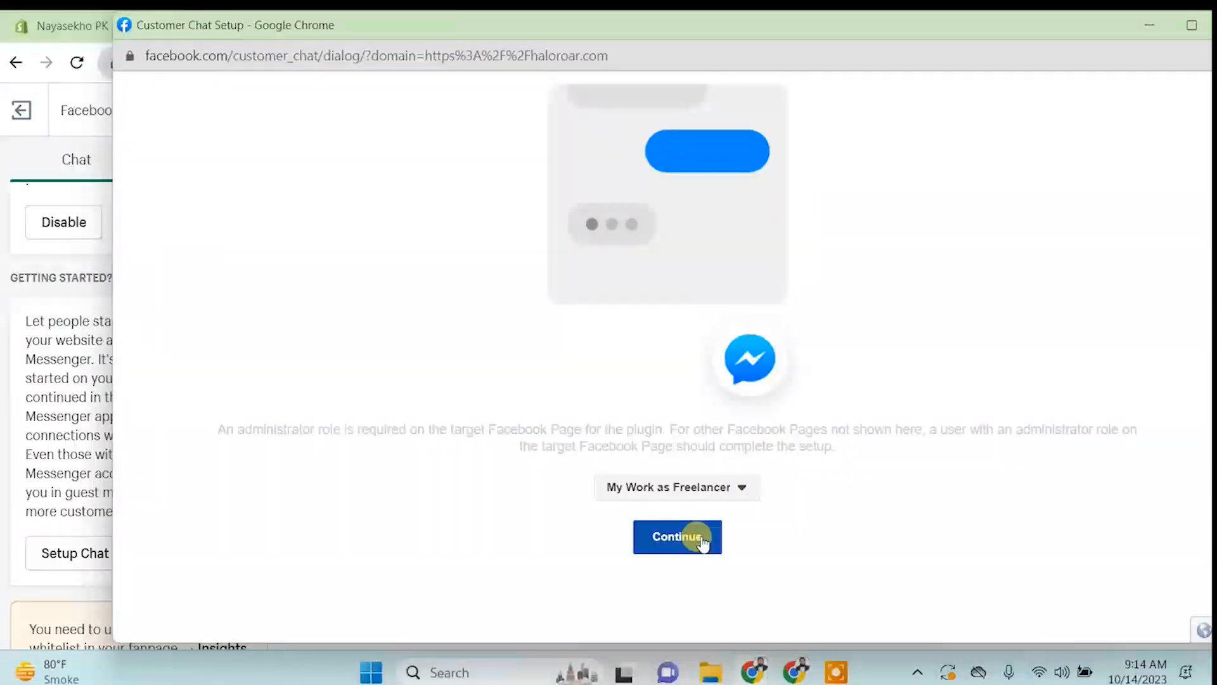
pyautogui.click(701, 539)
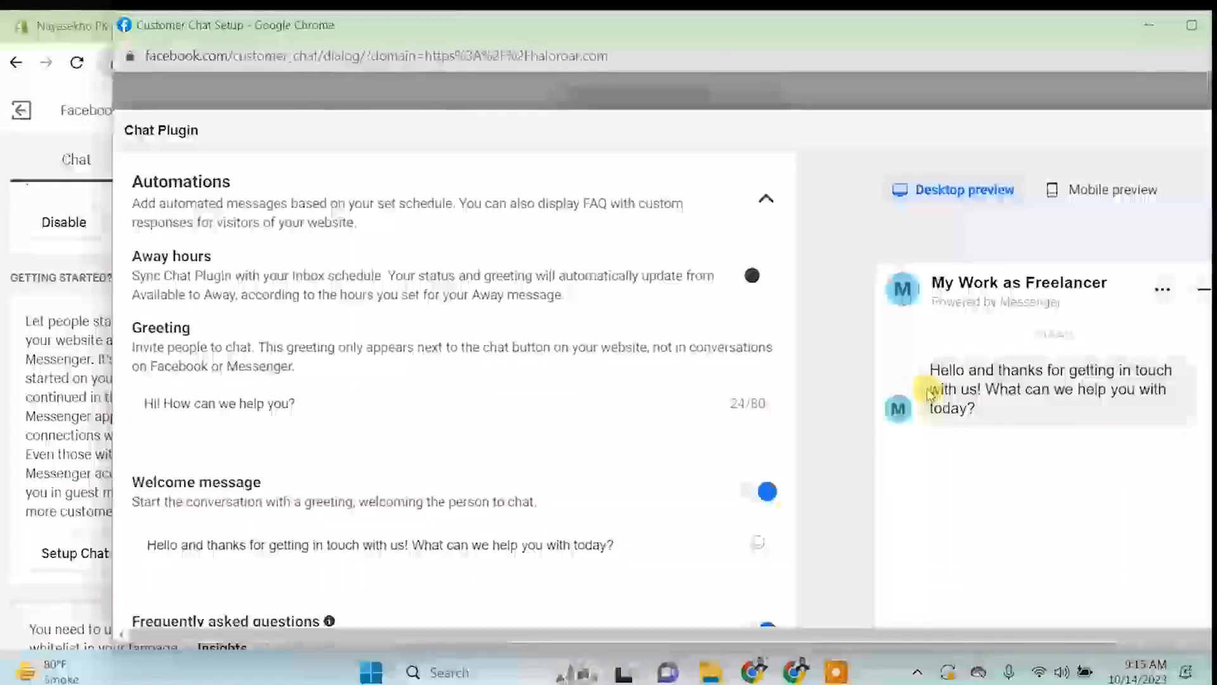
# - Maximize the Customer Chat Setup window so the whole Chat Plugin form and its preview fit on screen
pyautogui.moveTo(807, 27); pyautogui.dragTo(700, 44)
pyautogui.doubleClick(760, 26)
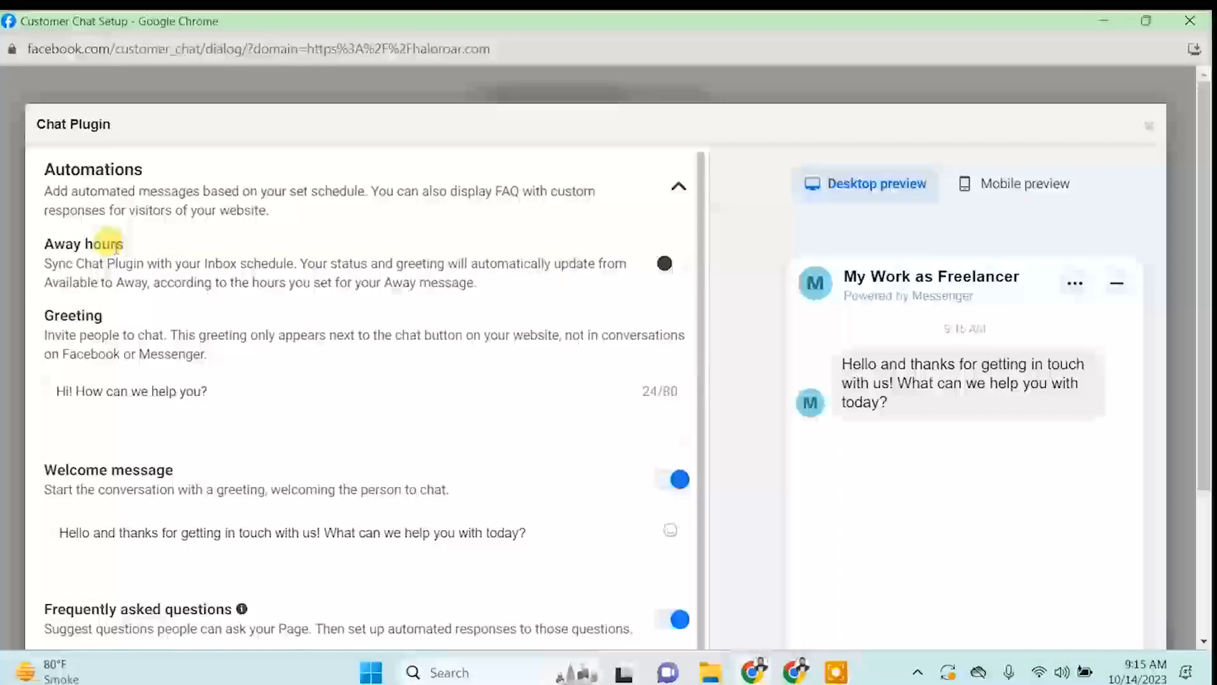
# - Turn on Away hours, examine the weekly availability schedule, and turn Away hours off again
pyautogui.click(664, 266)
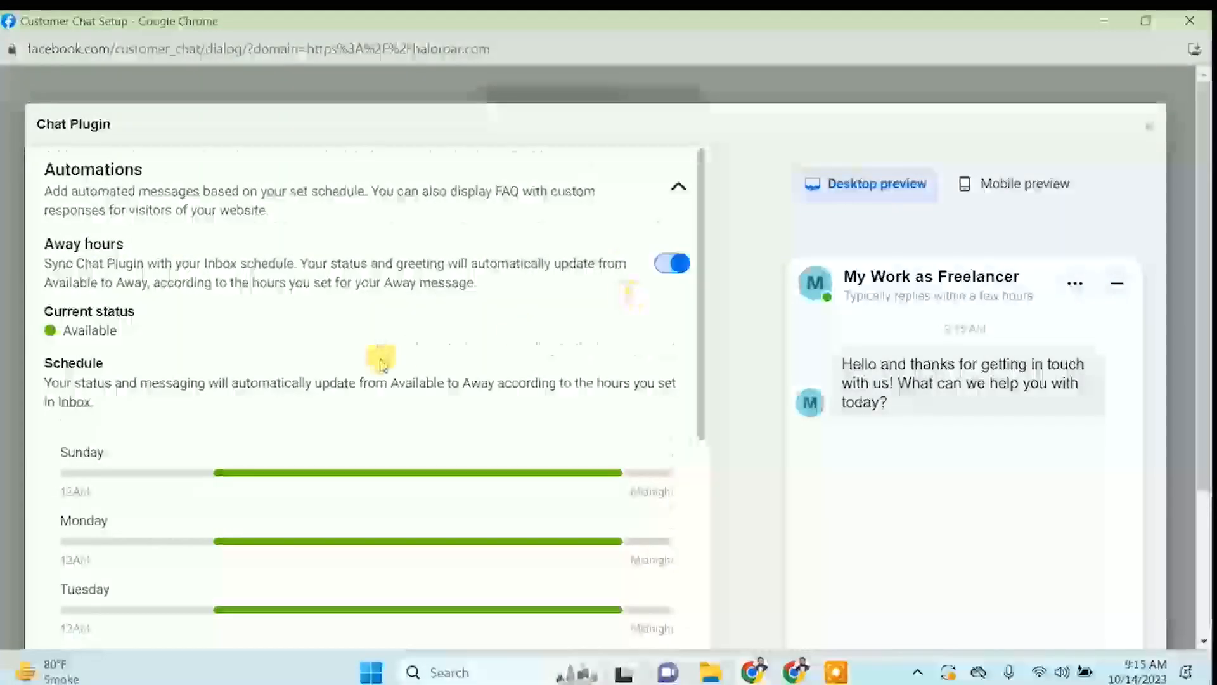
pyautogui.scroll(-3, 379, 357)
pyautogui.moveTo(163, 283)
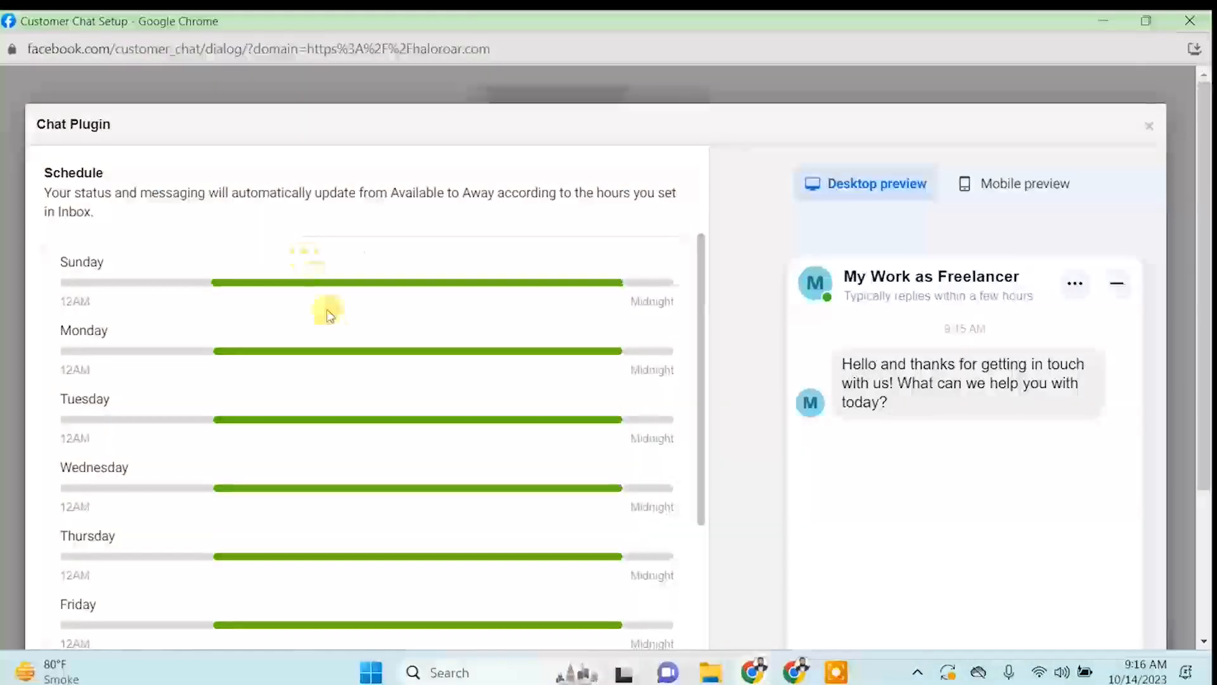
pyautogui.scroll(-4, 329, 317)
pyautogui.scroll(-2, 340, 338)
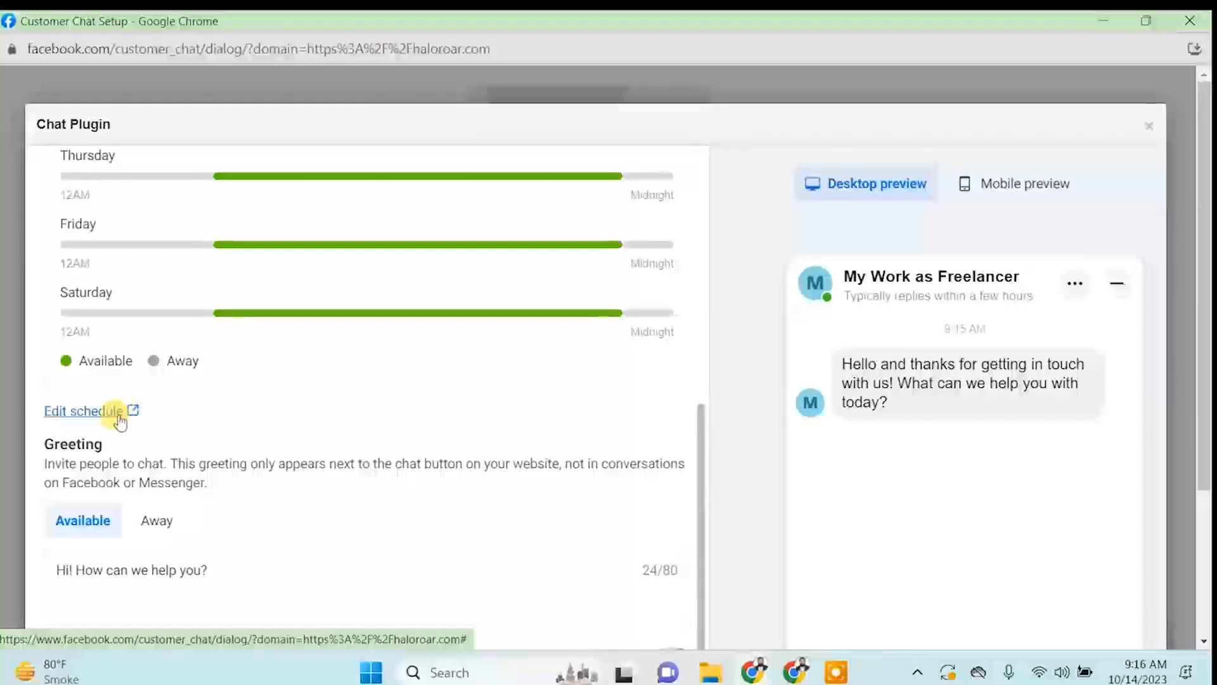
pyautogui.scroll(4, 458, 423)
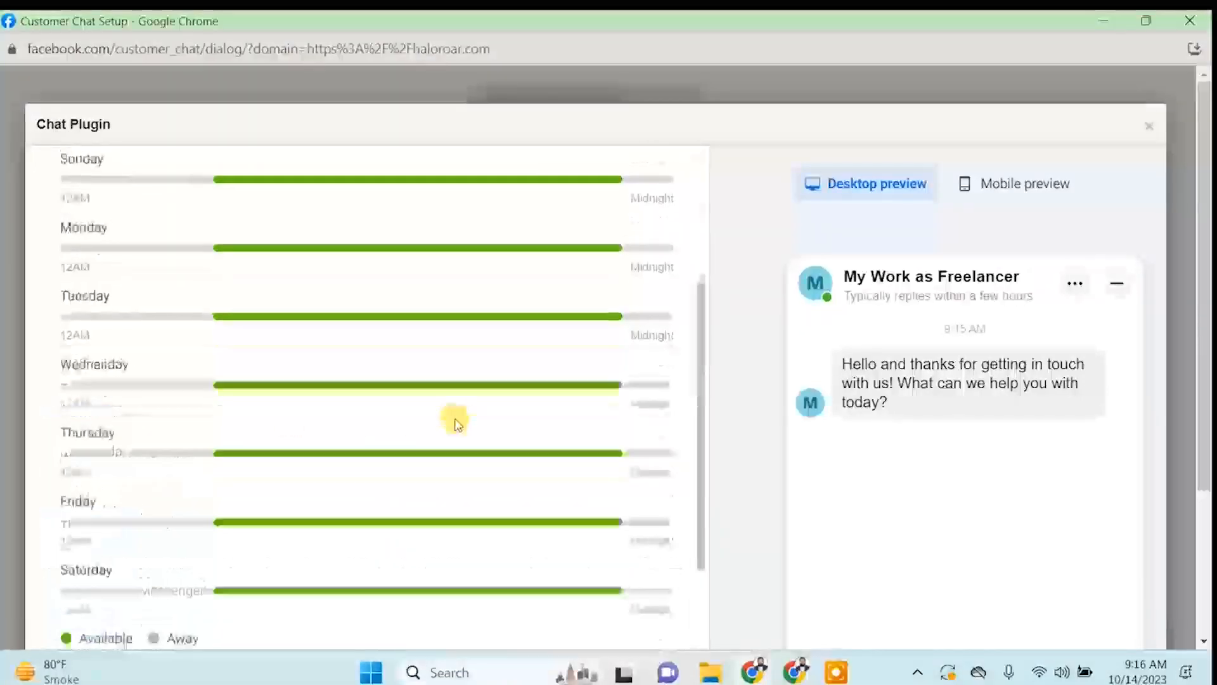
pyautogui.scroll(5, 458, 424)
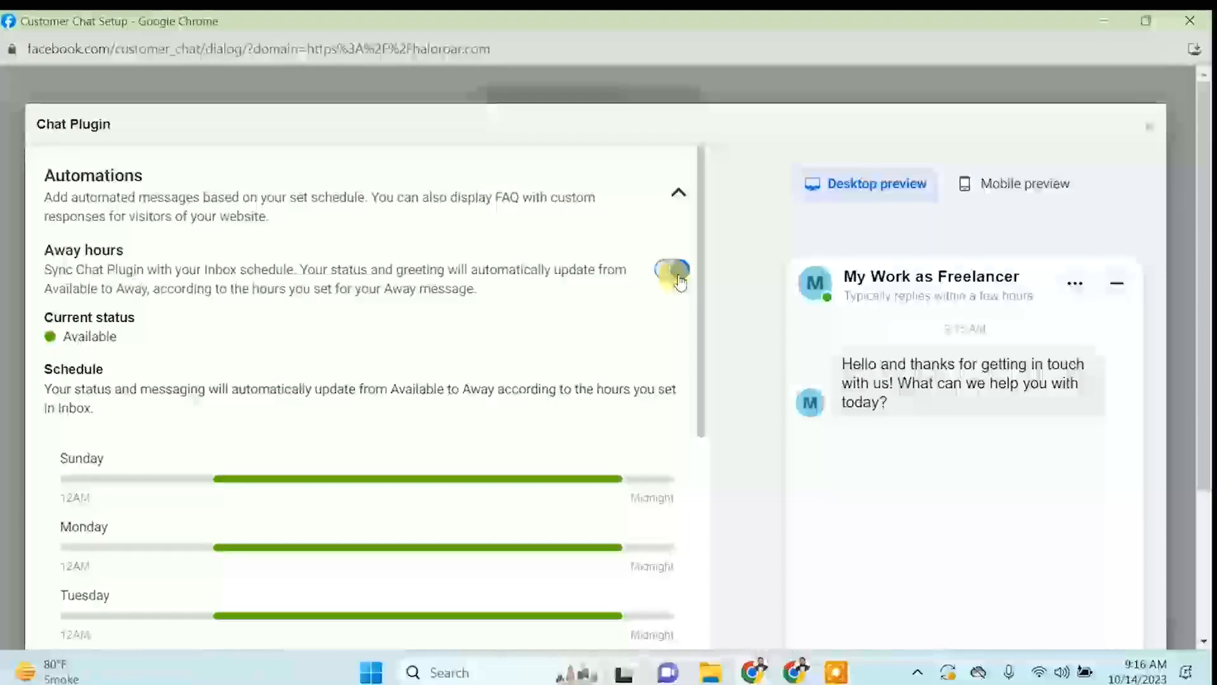
pyautogui.click(677, 277)
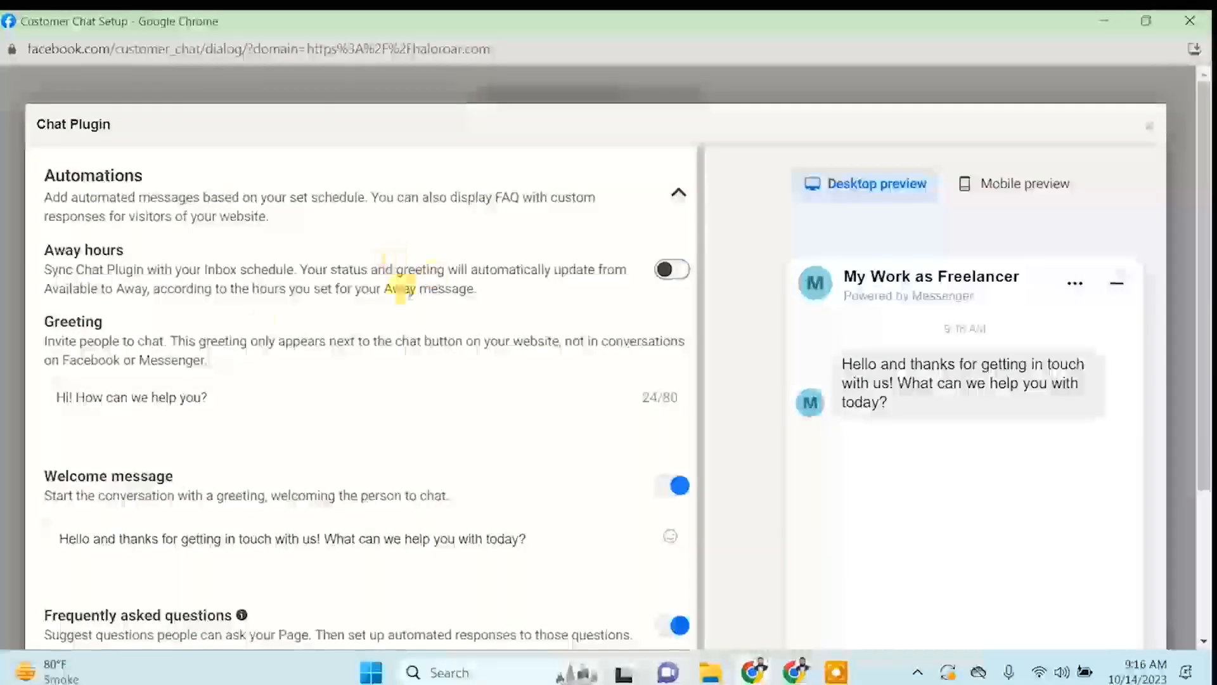
# - Add a new question entry under Frequently asked questions, leaving the greeting and welcome message as they are
pyautogui.scroll(-1, 311, 307)
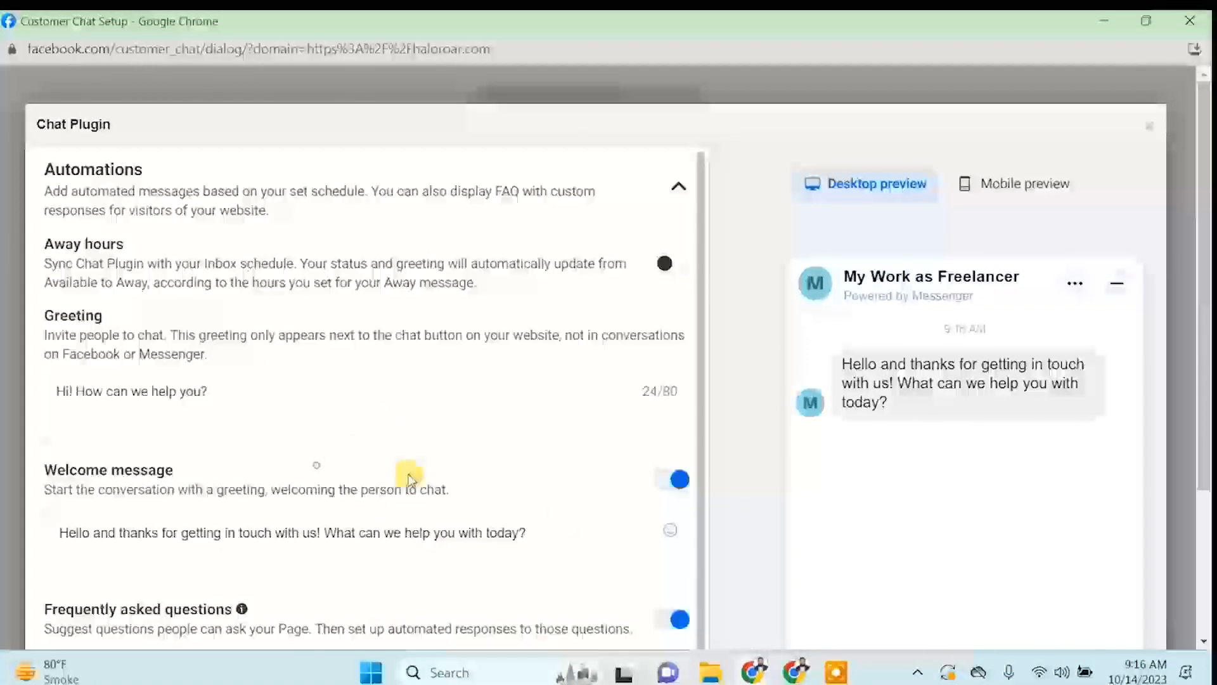
pyautogui.click(578, 540)
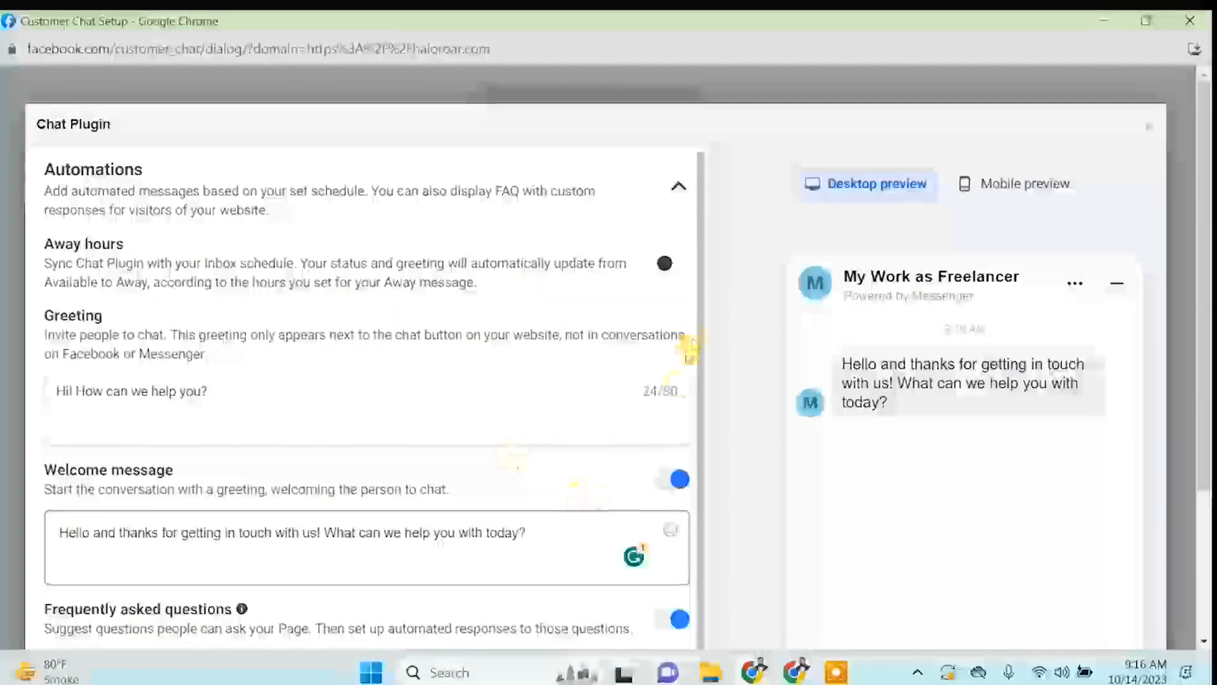
pyautogui.scroll(-3, 716, 321)
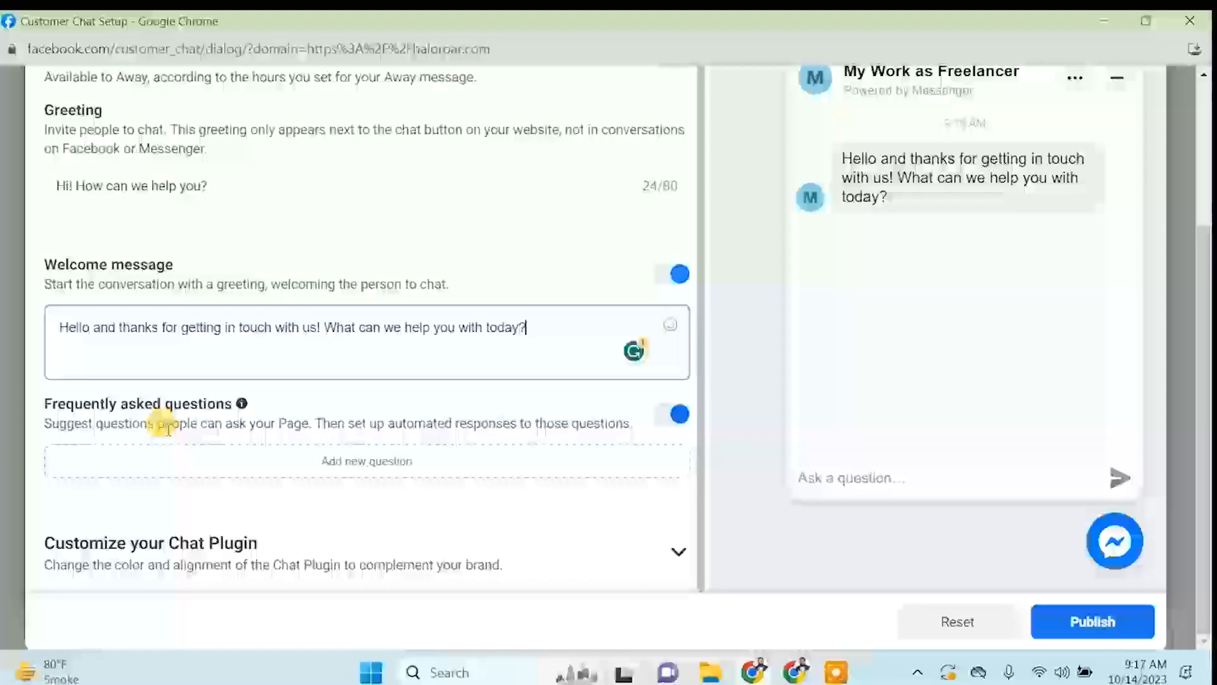
pyautogui.click(348, 457)
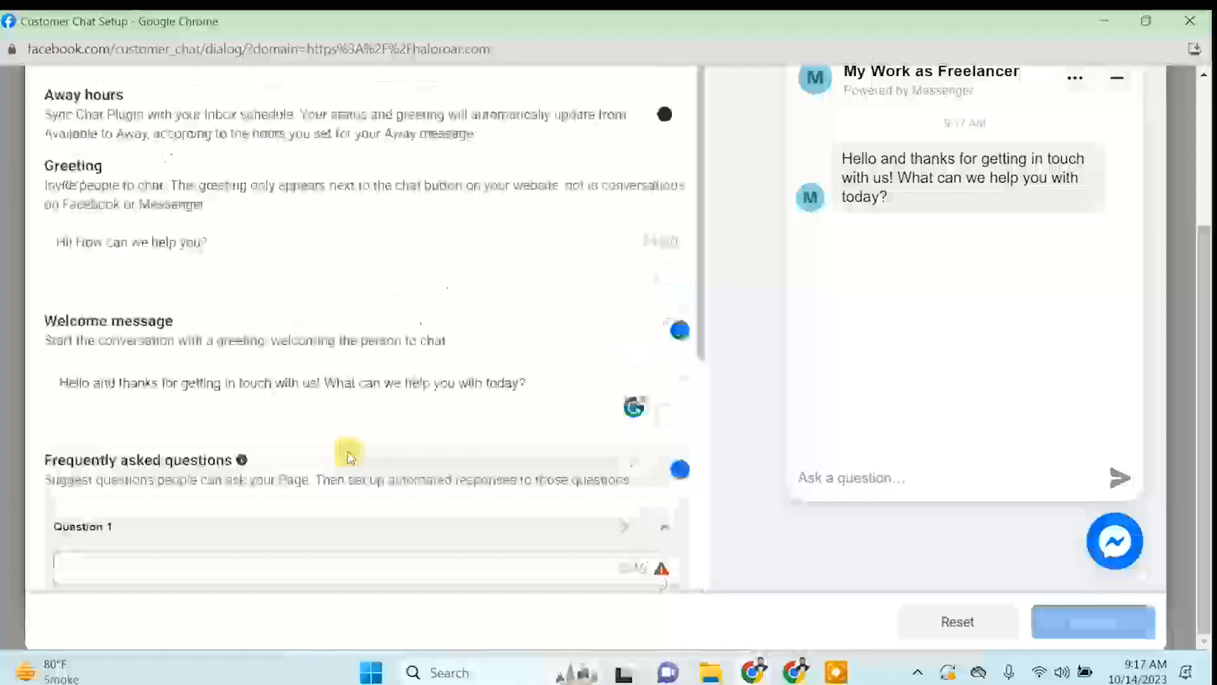
pyautogui.scroll(-3, 389, 361)
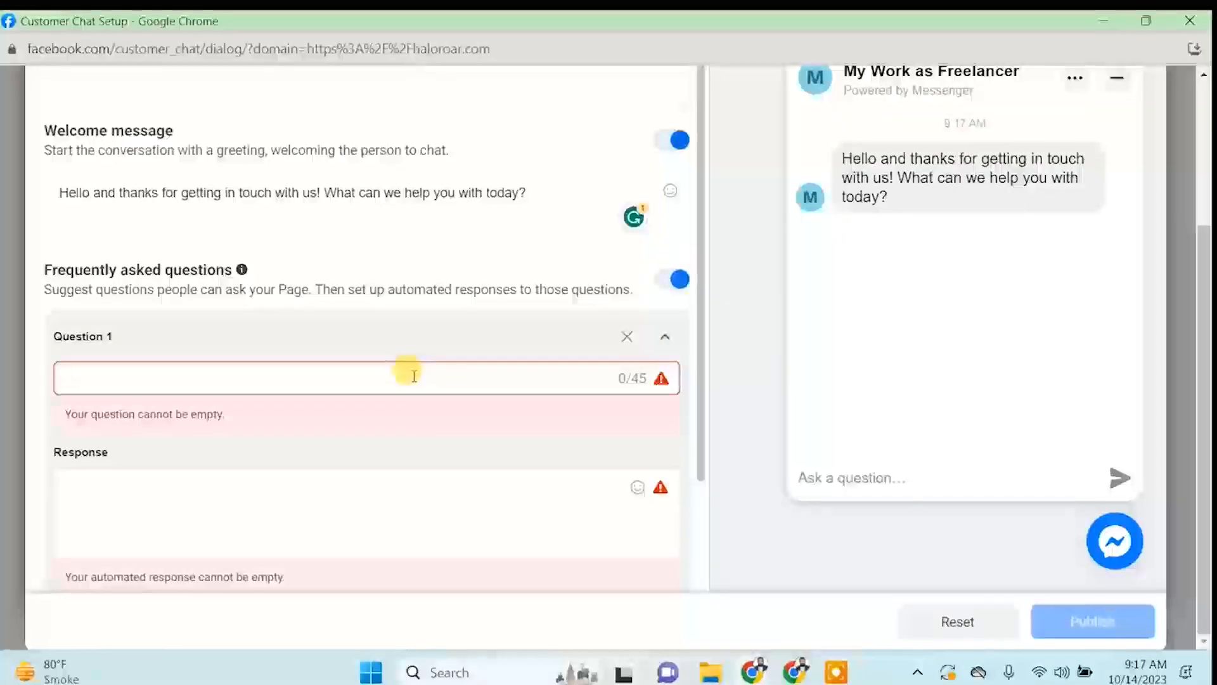
# - Enter "What is your shipping policy?" as Question 1 and "N/A" as its automated response
pyautogui.write('Wha')
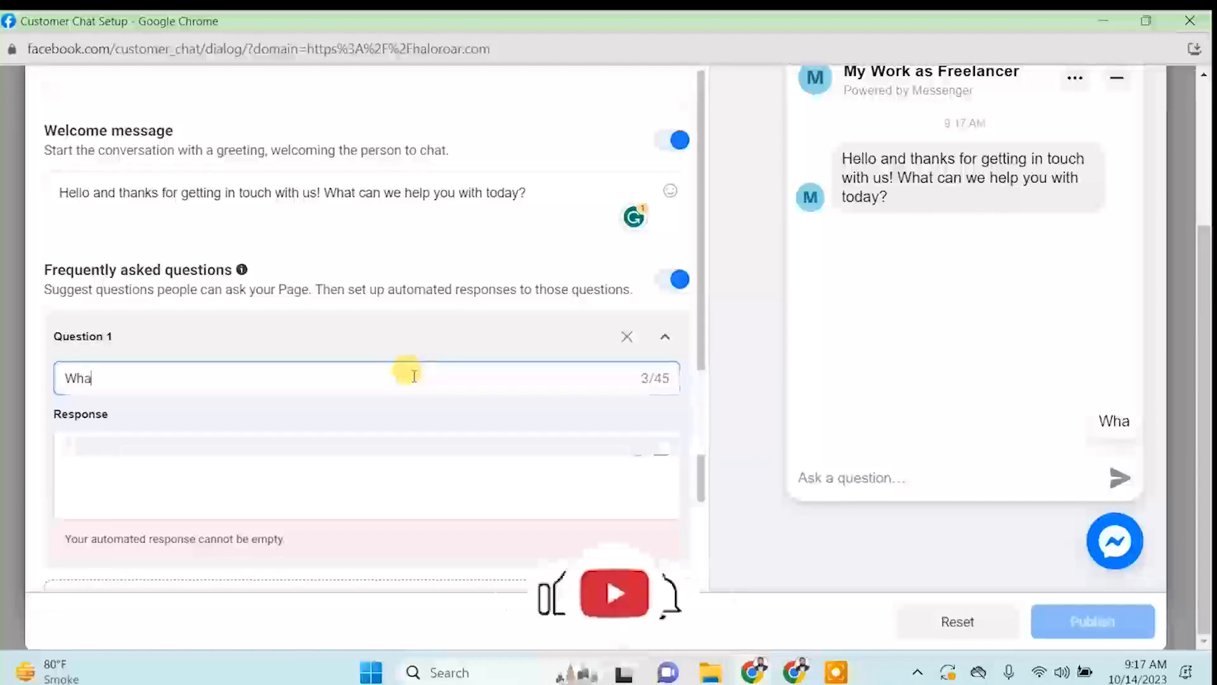
pyautogui.write('ti iw')
pyautogui.press('BackSpace')
pyautogui.write('s your s')
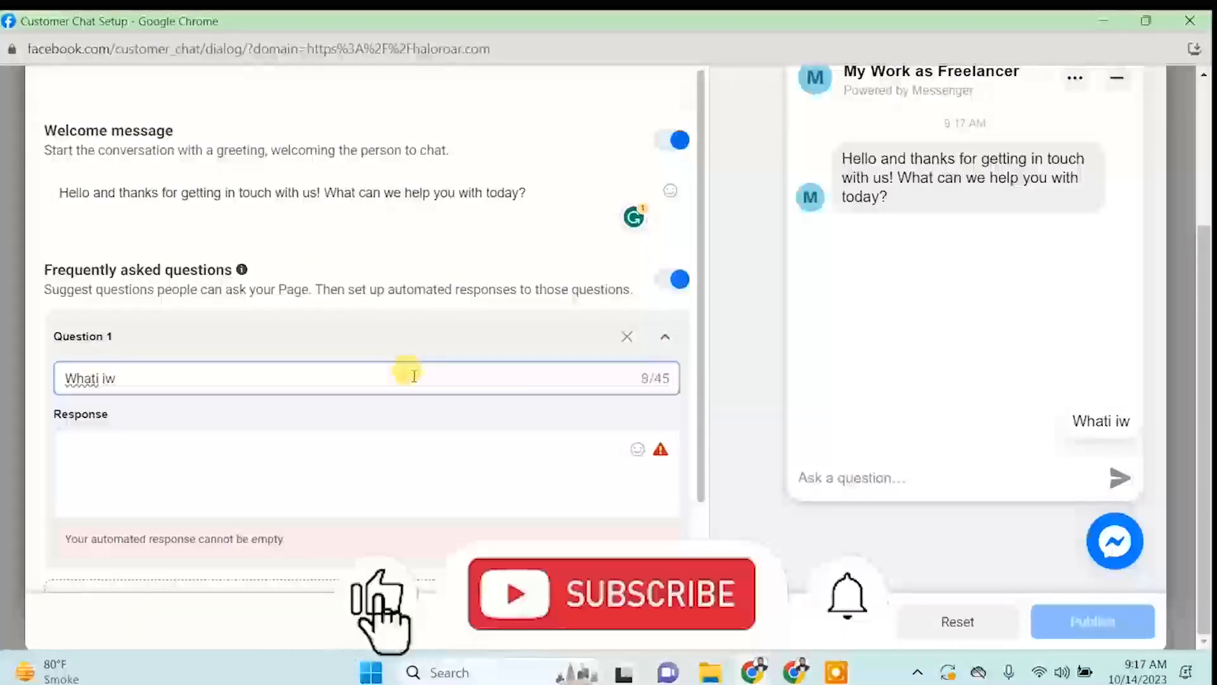
pyautogui.write('hip')
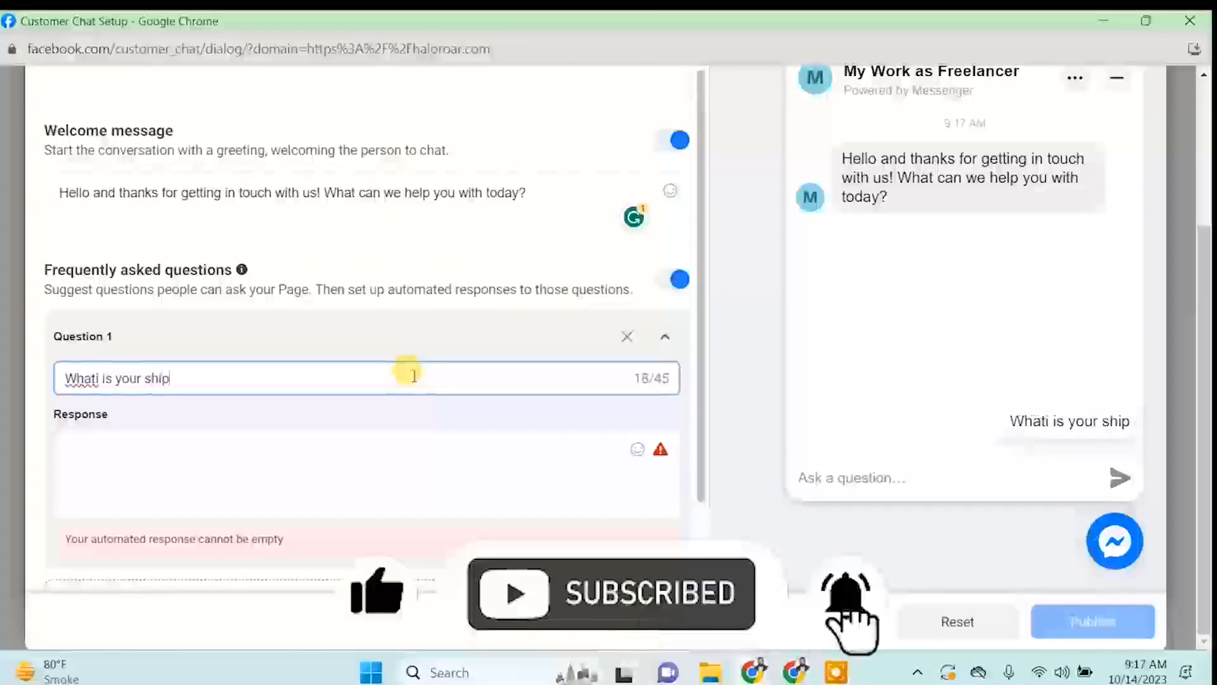
pyautogui.write('ping policy')
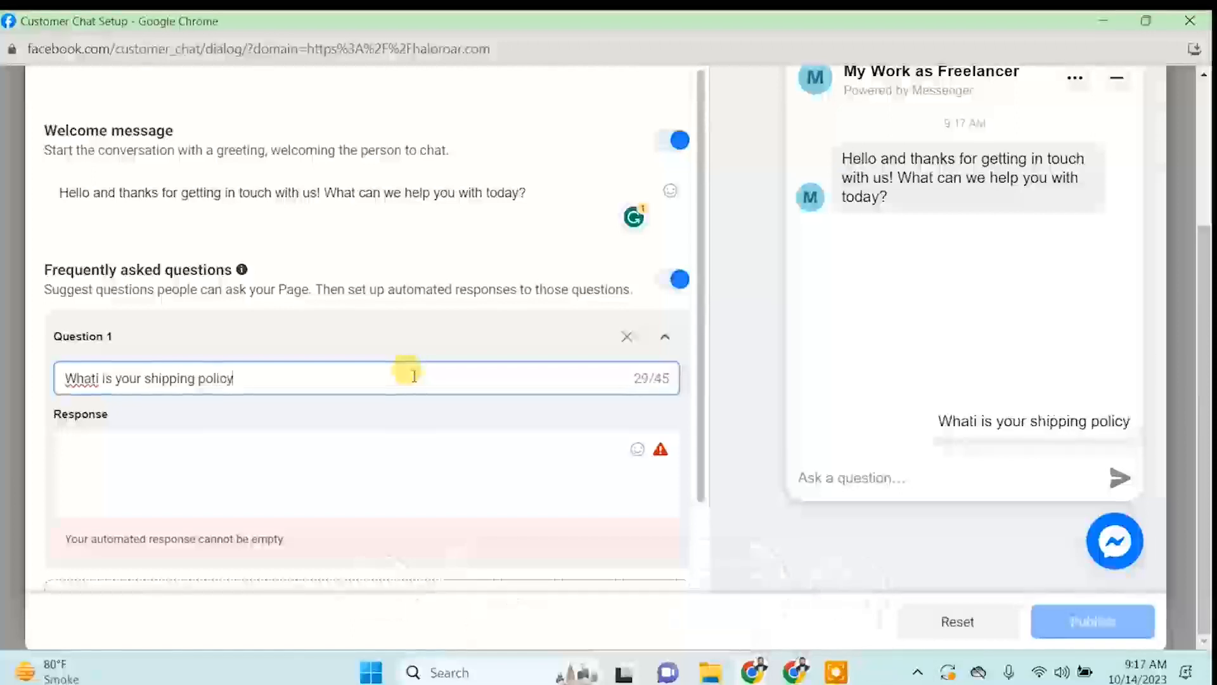
pyautogui.write('?')
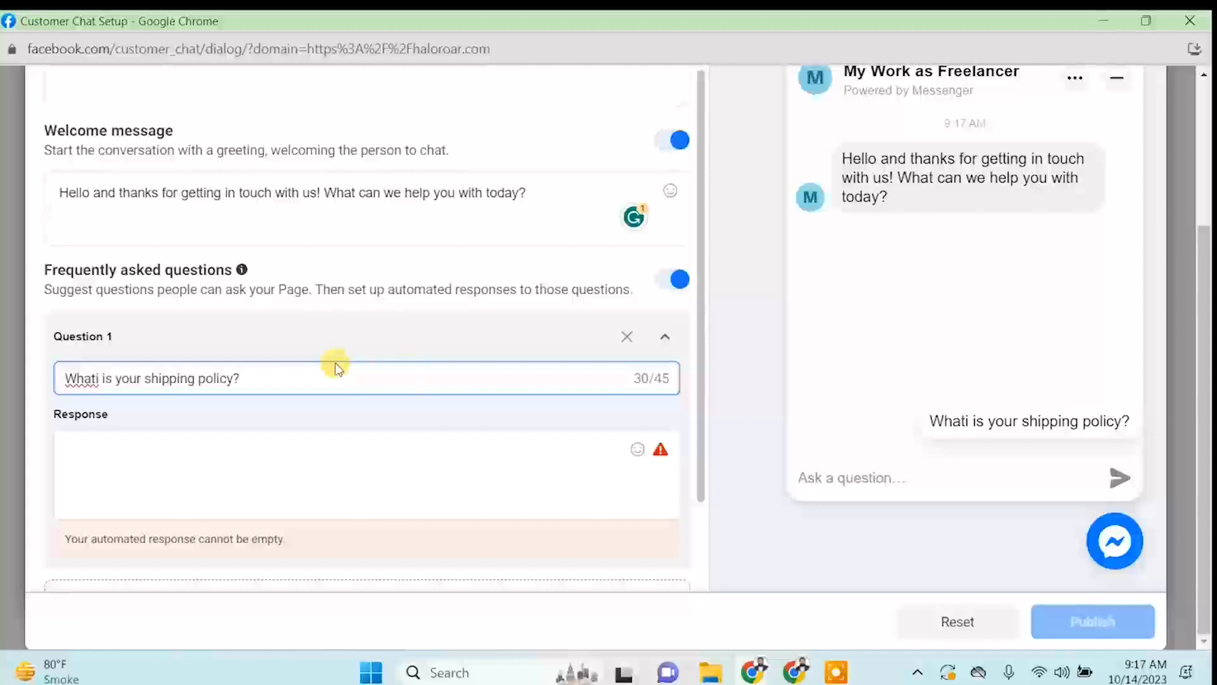
pyautogui.click(99, 378)
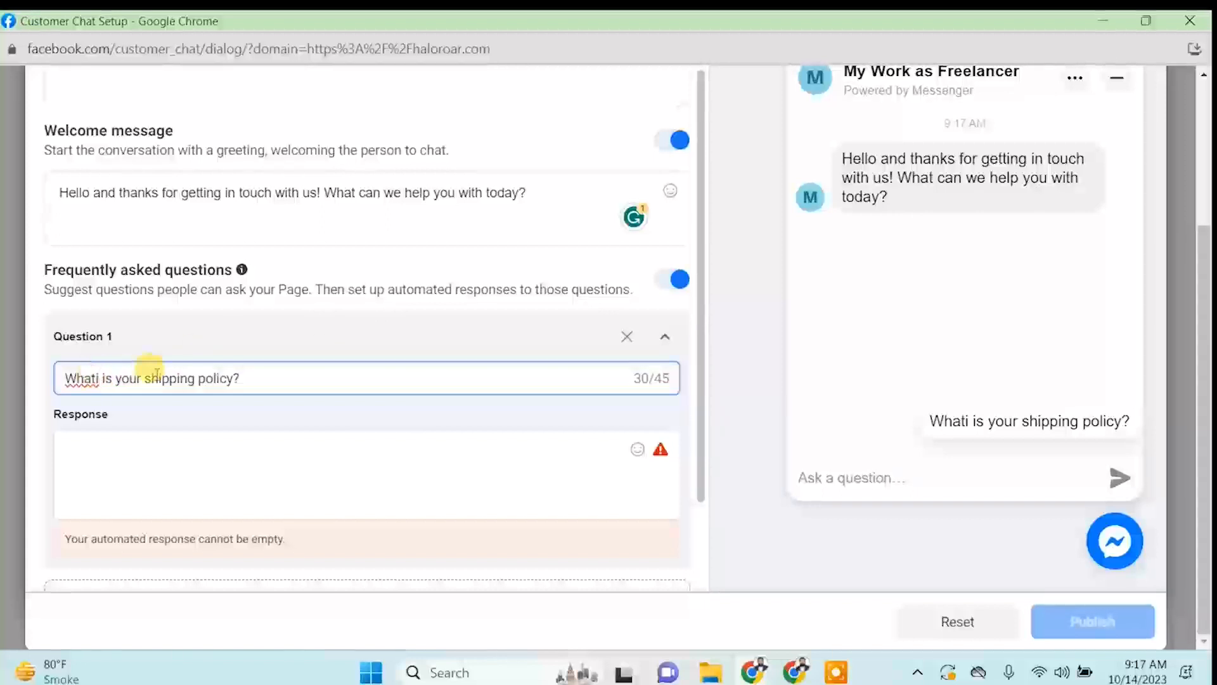
pyautogui.press('BackSpace')
pyautogui.click(203, 449)
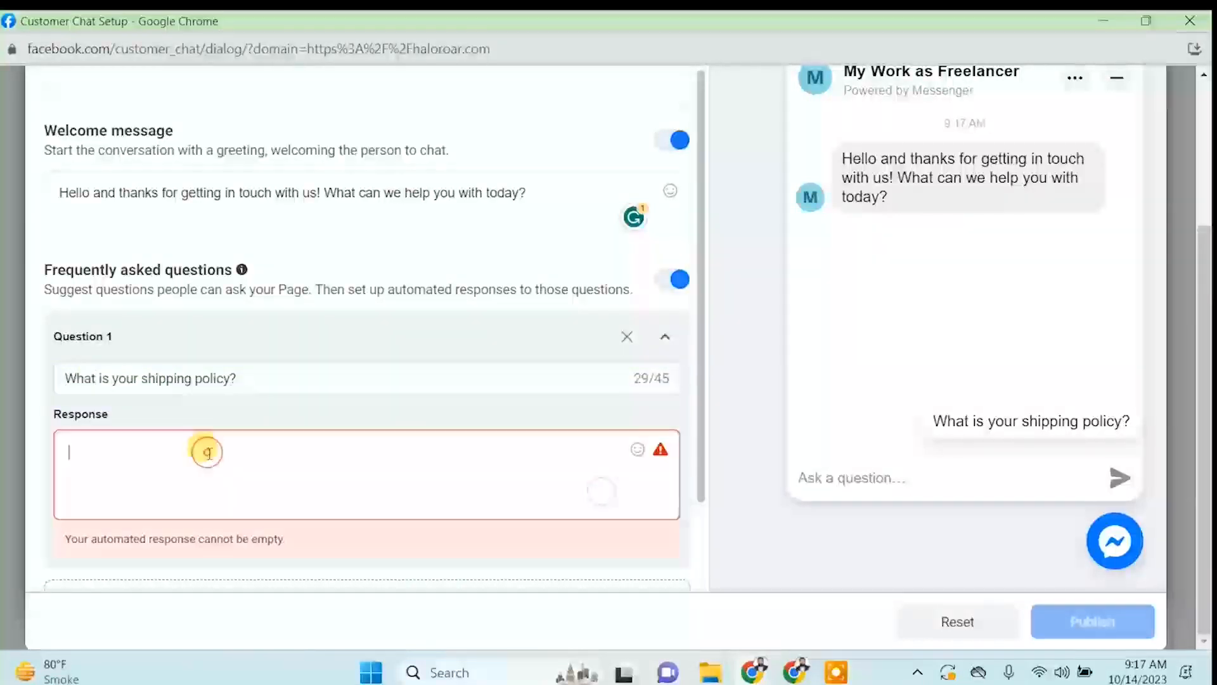
pyautogui.write('N/A')
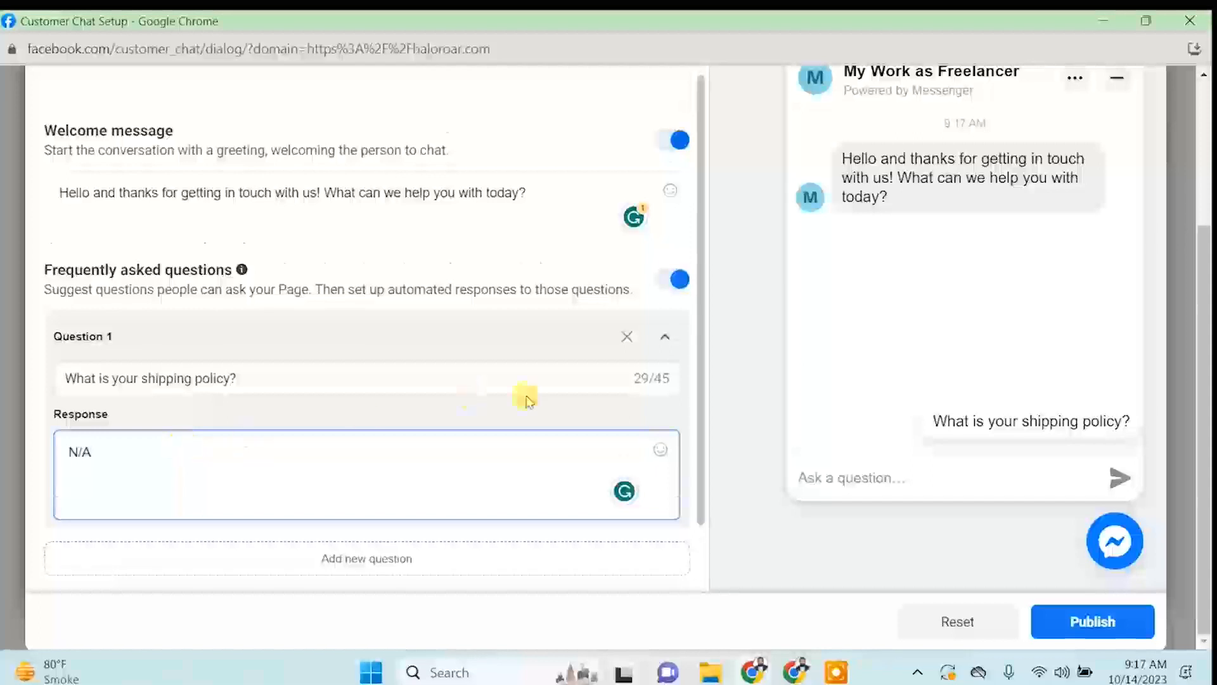
# - Expand the Customize your Chat Plugin section and review its language list, guest chat and button display options
pyautogui.scroll(-1, 507, 393)
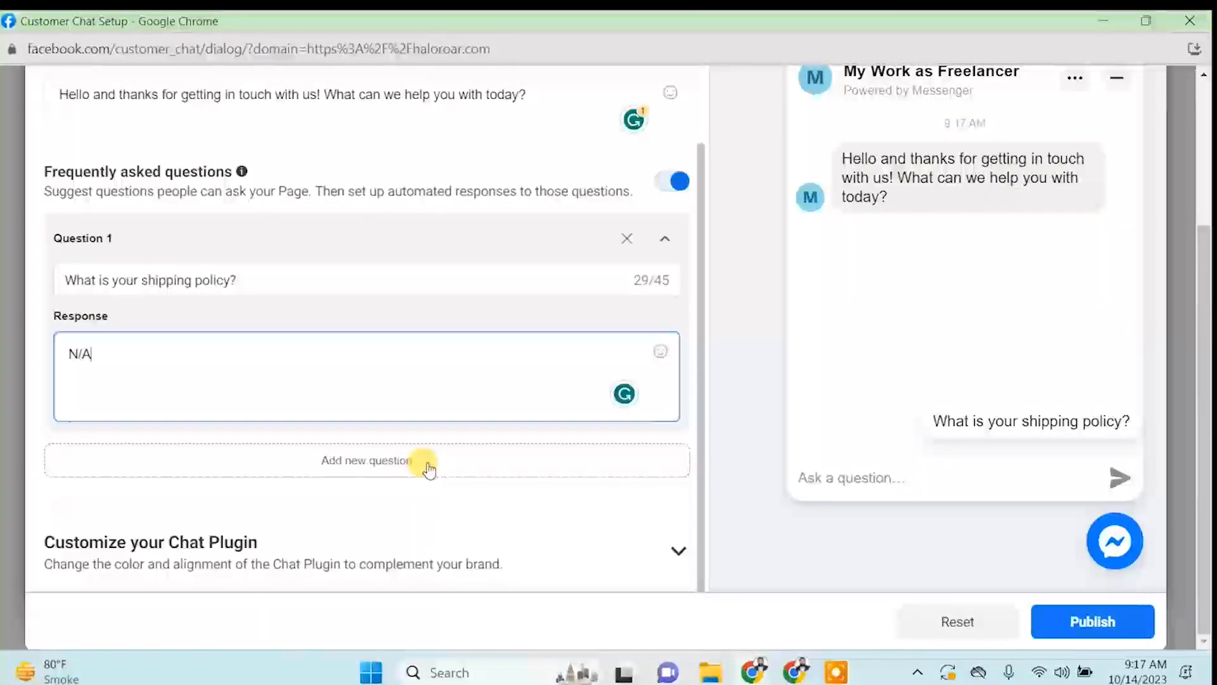
pyautogui.click(669, 556)
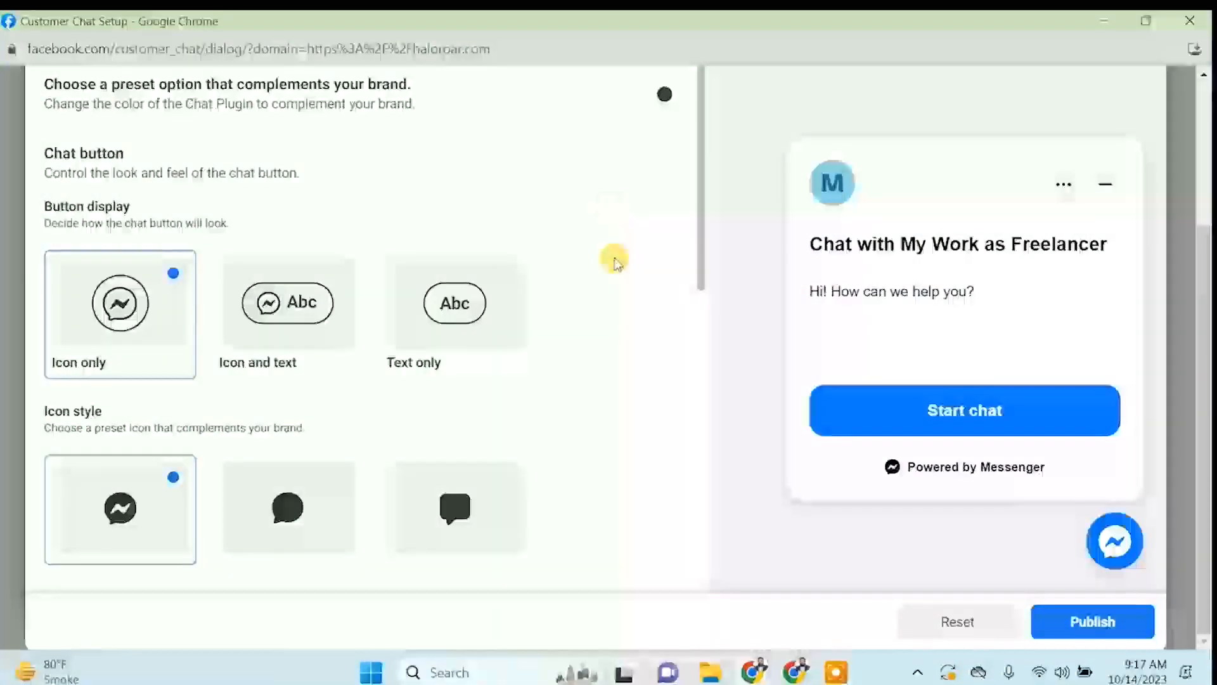
pyautogui.scroll(3, 618, 260)
pyautogui.scroll(2, 366, 282)
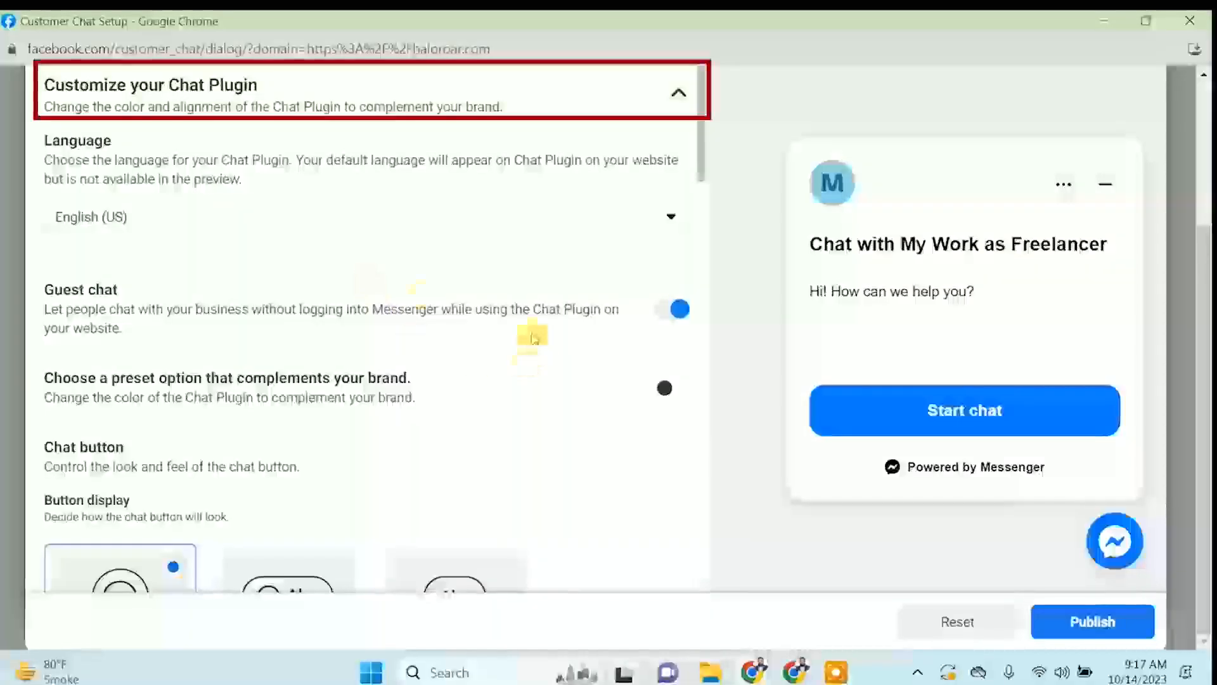
pyautogui.scroll(-5, 406, 353)
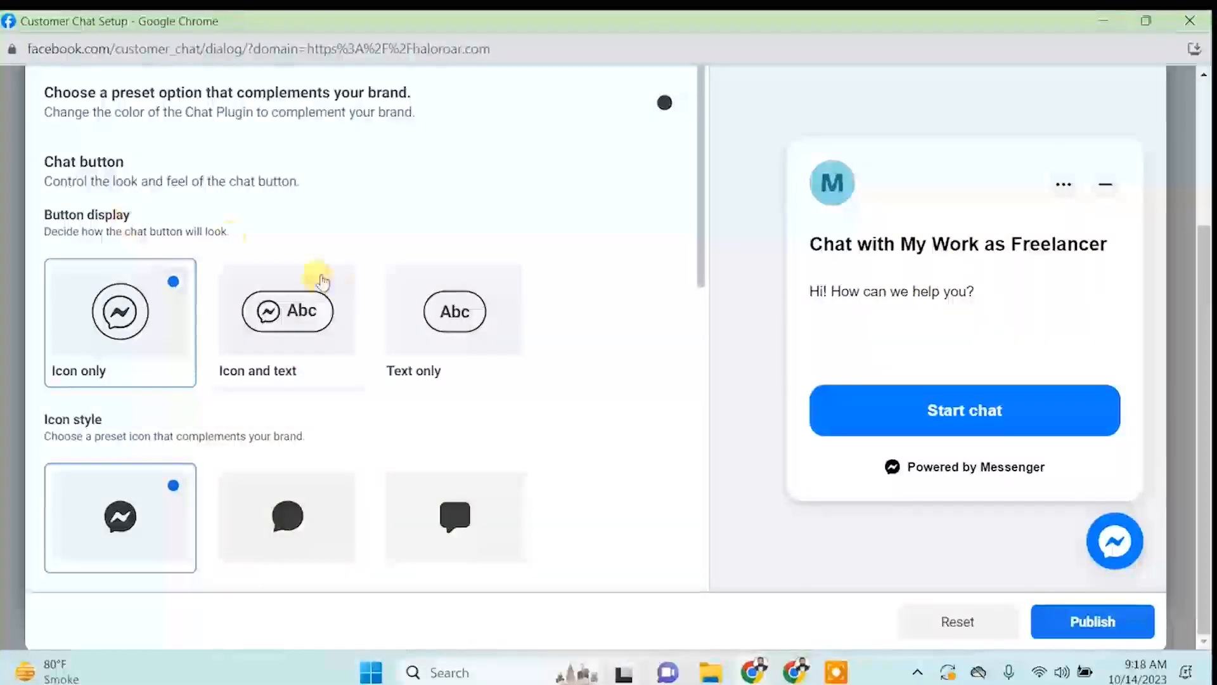
pyautogui.scroll(5, 347, 287)
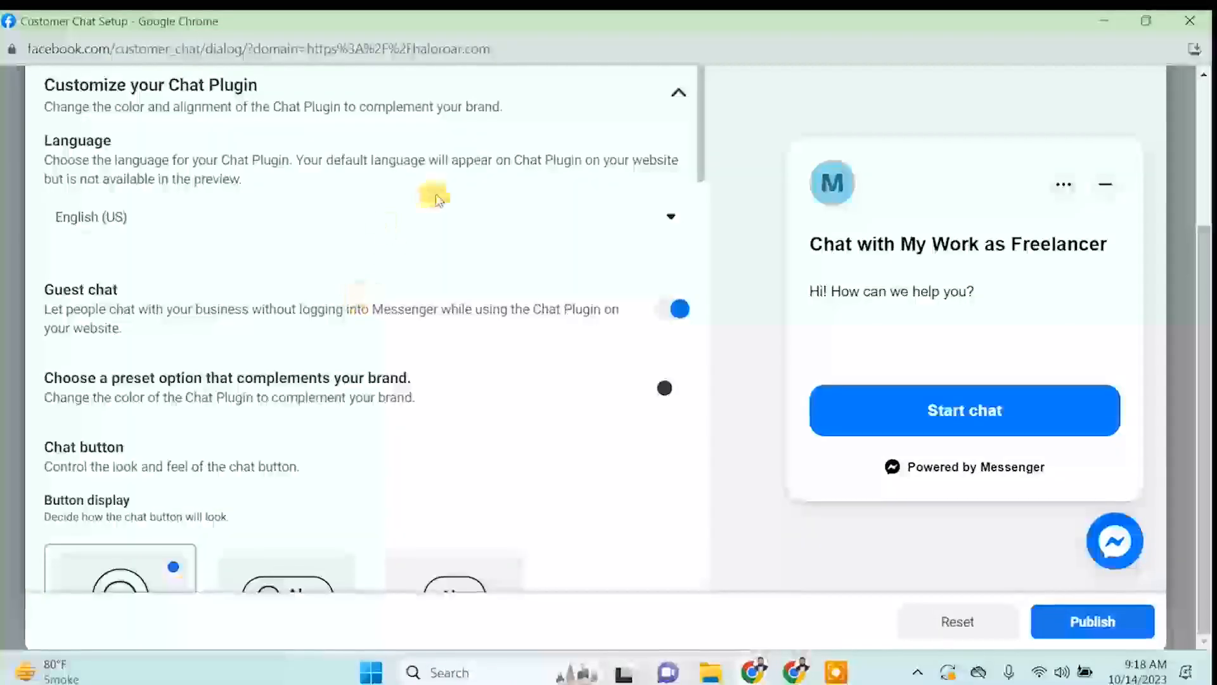
pyautogui.click(330, 226)
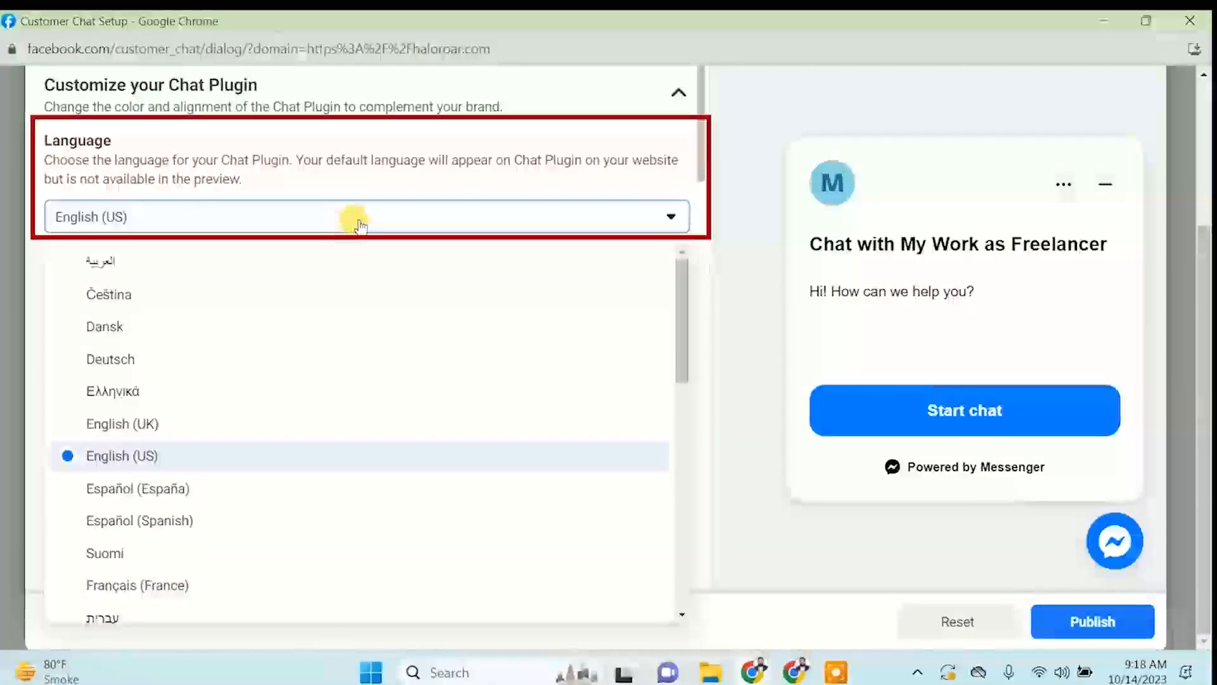
pyautogui.click(355, 218)
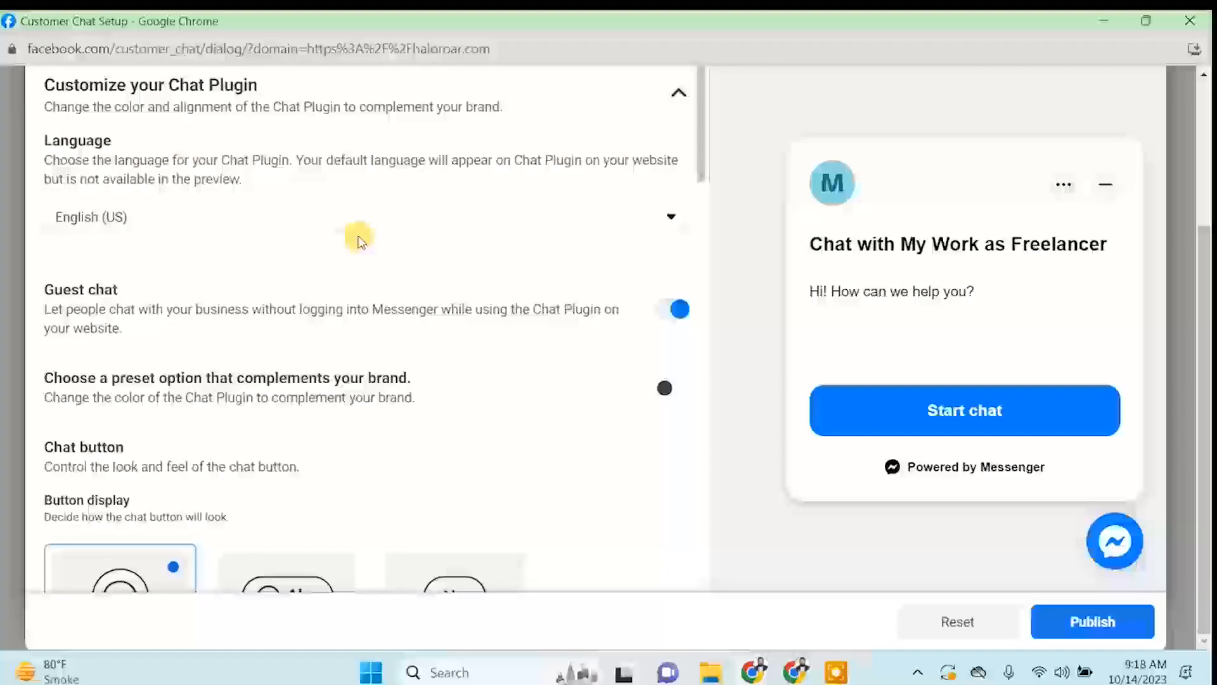
# - Enable the preset brand color option, set the chat plugin color to black (#000000), and collapse the color picker
pyautogui.scroll(-1, 562, 300)
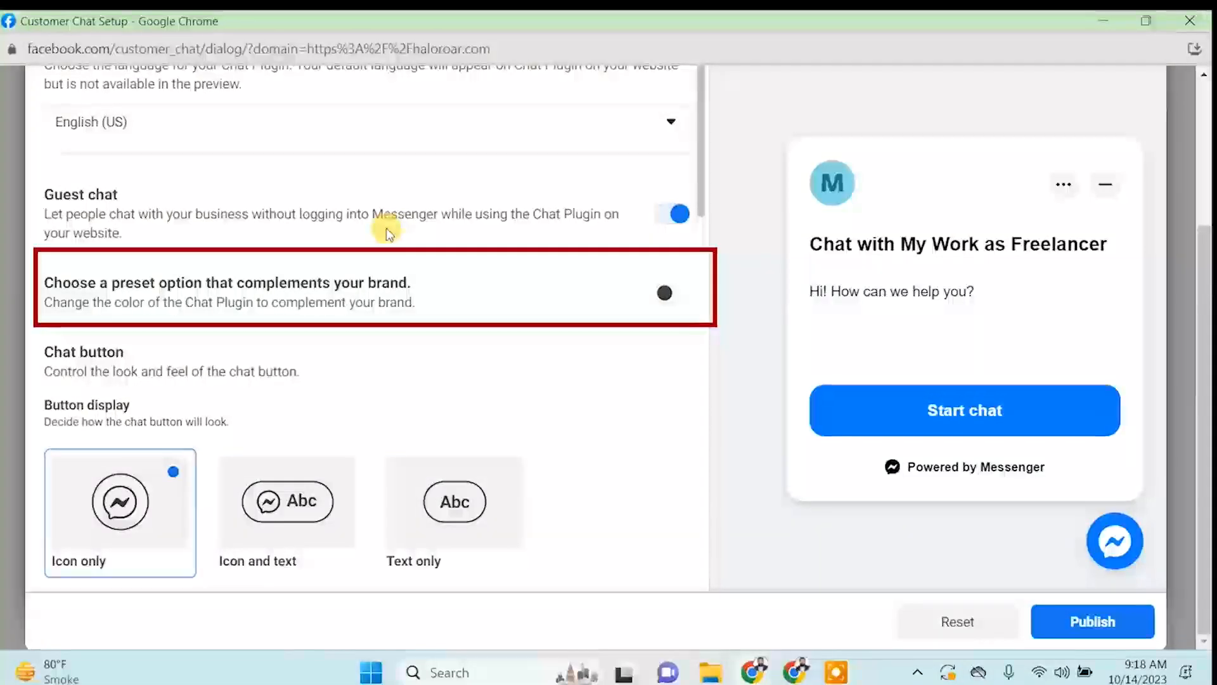
pyautogui.click(664, 293)
pyautogui.scroll(-1, 523, 291)
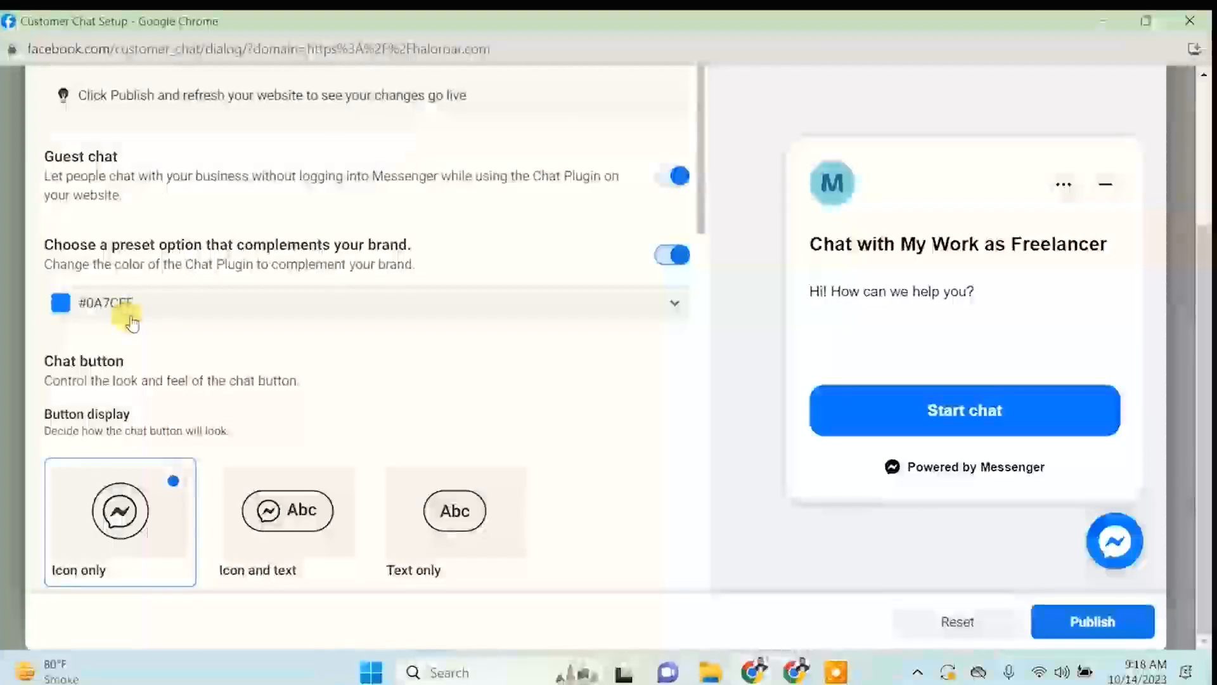
pyautogui.click(129, 310)
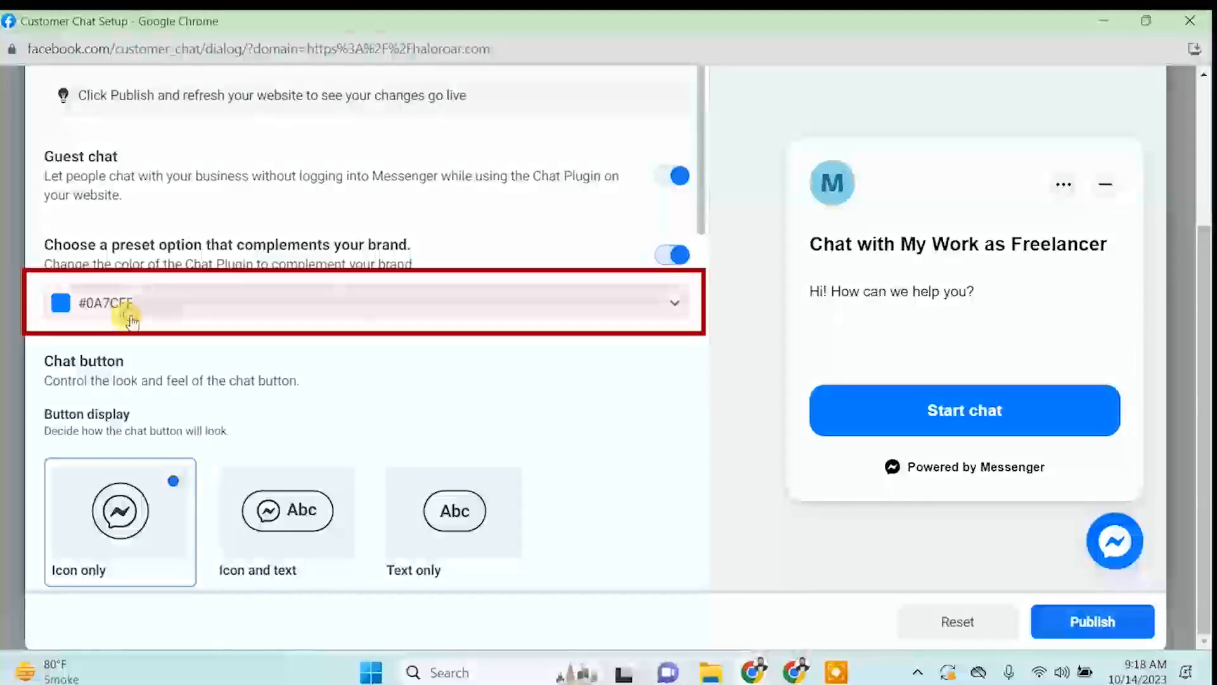
pyautogui.moveTo(398, 428); pyautogui.dragTo(26, 558)
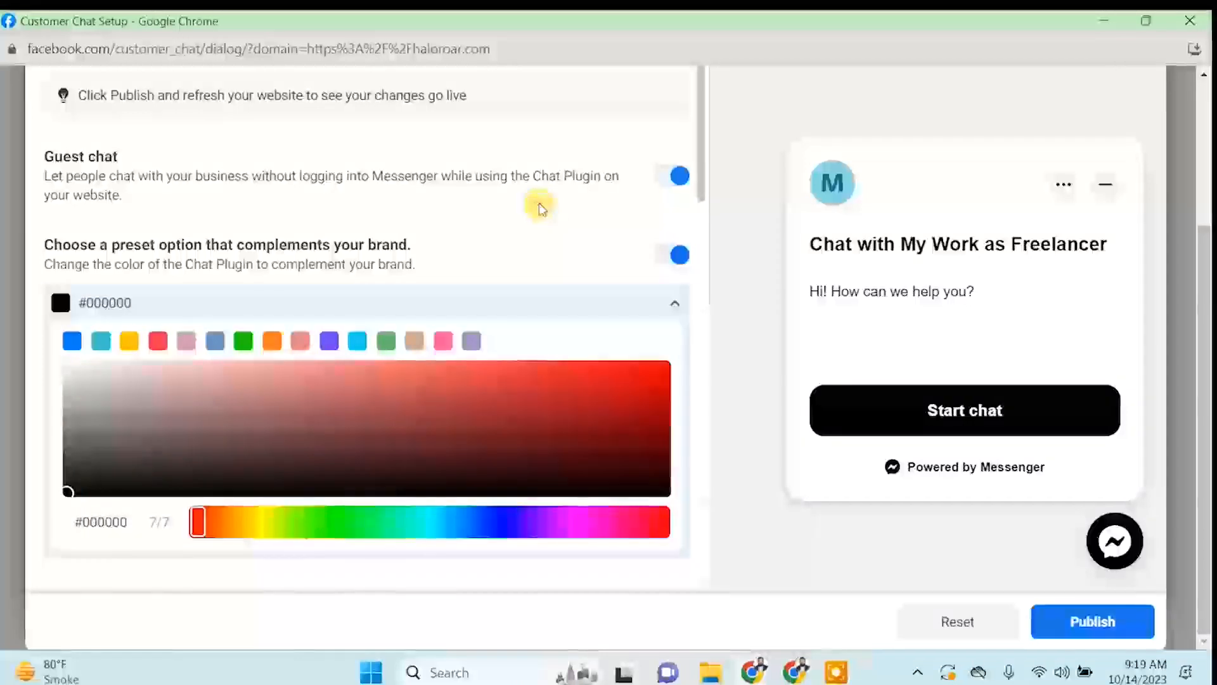
pyautogui.scroll(-4, 665, 507)
pyautogui.scroll(3, 624, 474)
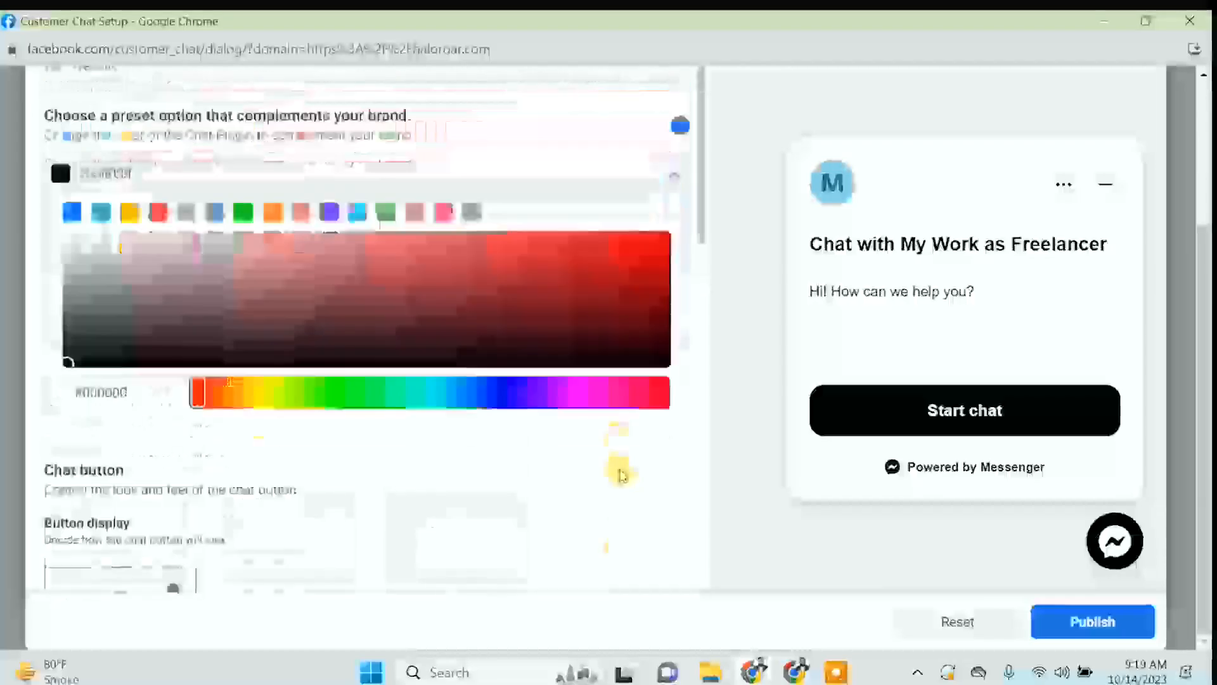
pyautogui.click(673, 209)
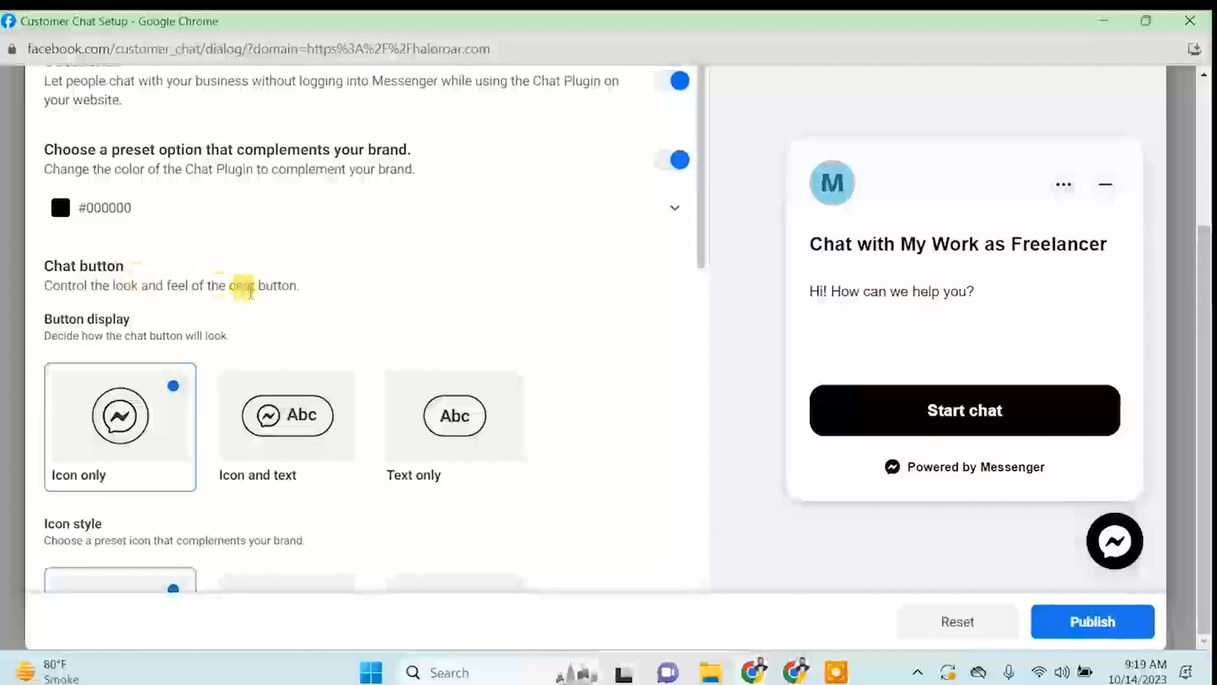
# - Set the chat button's display to Icon and text
pyautogui.scroll(-3, 244, 282)
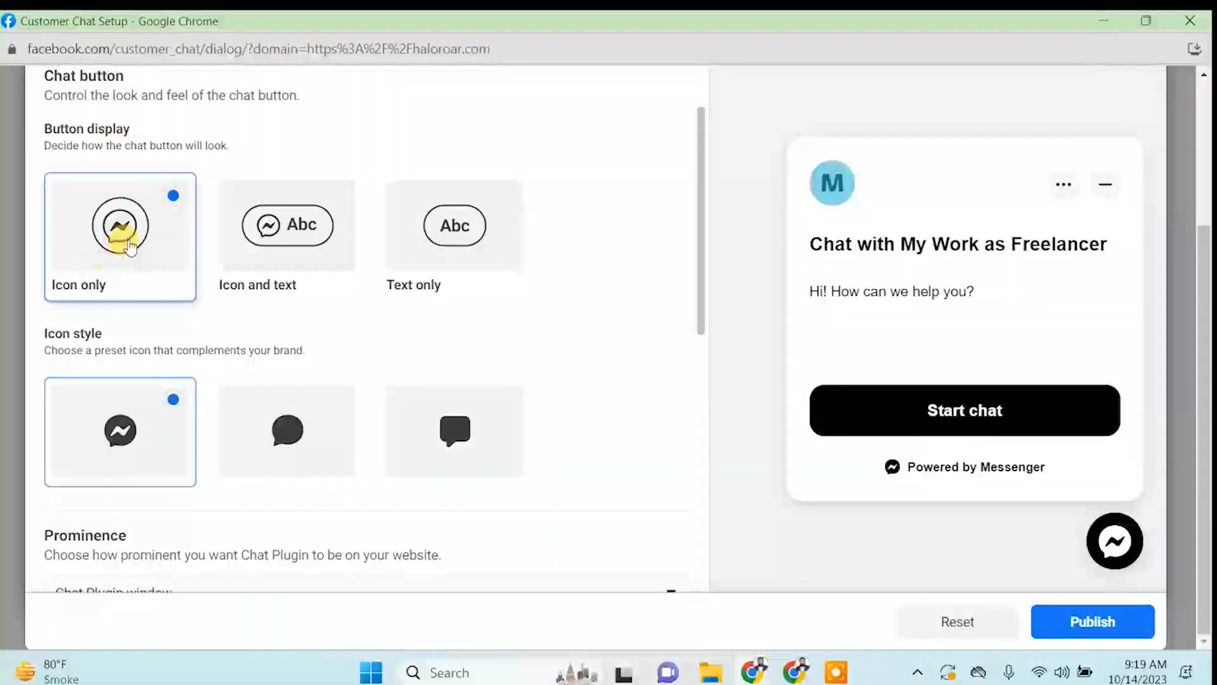
pyautogui.click(287, 245)
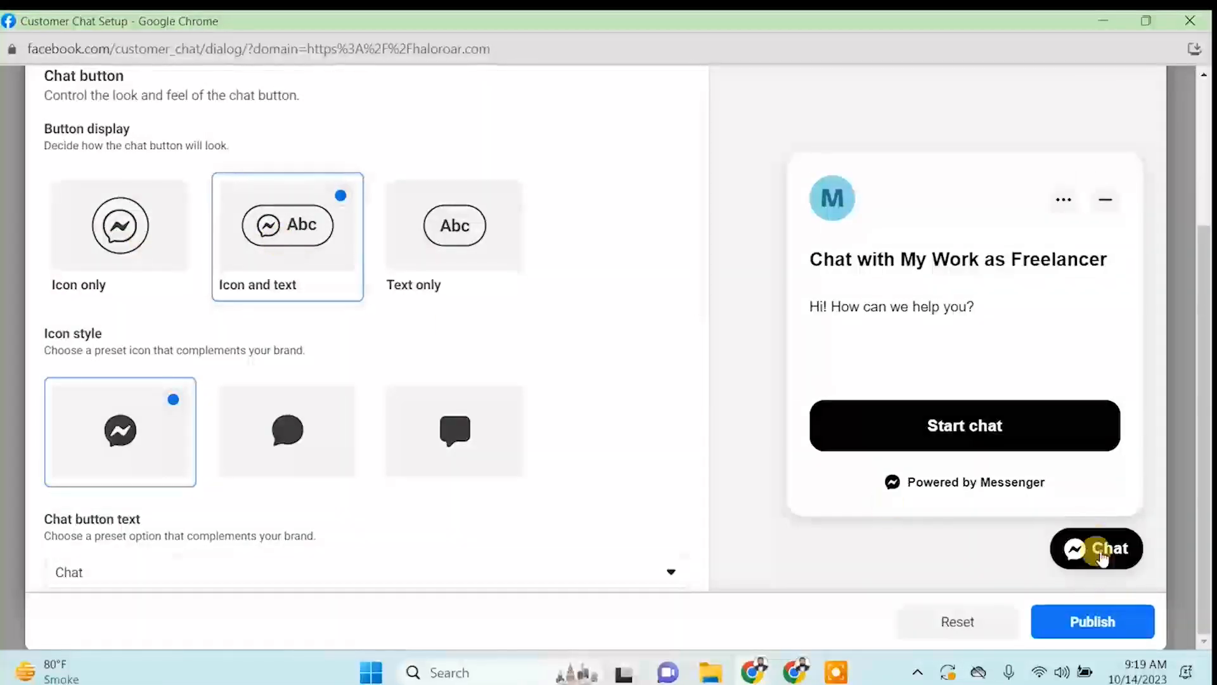
# - Try the Text only and Icon only displays for the chat button and return to Icon and text
pyautogui.click(422, 241)
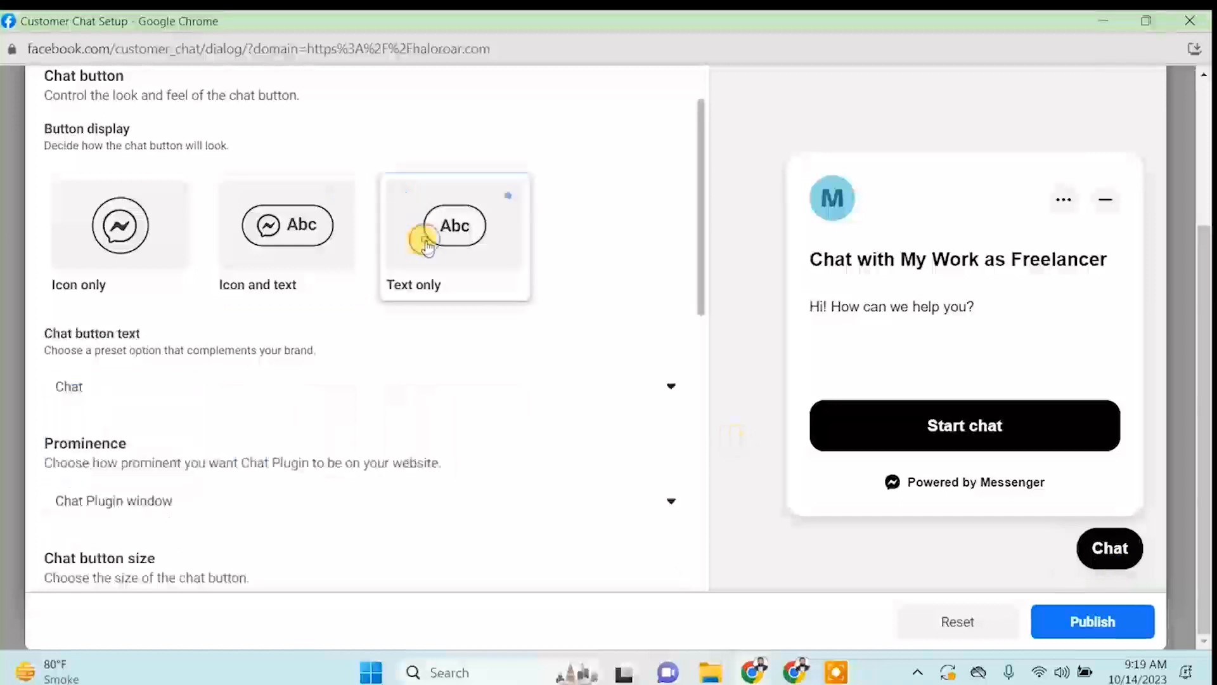
pyautogui.click(67, 208)
pyautogui.click(241, 236)
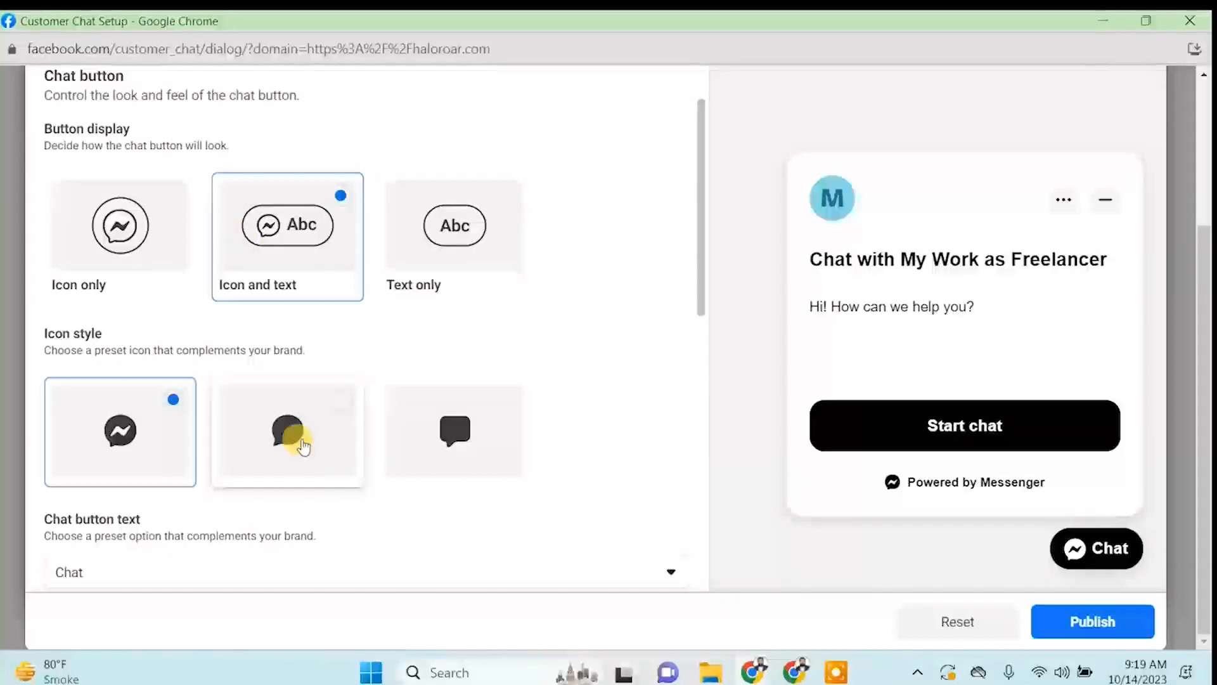
# - Try the round speech bubble as the chat button's icon style and choose the square speech bubble
pyautogui.scroll(-1, 147, 386)
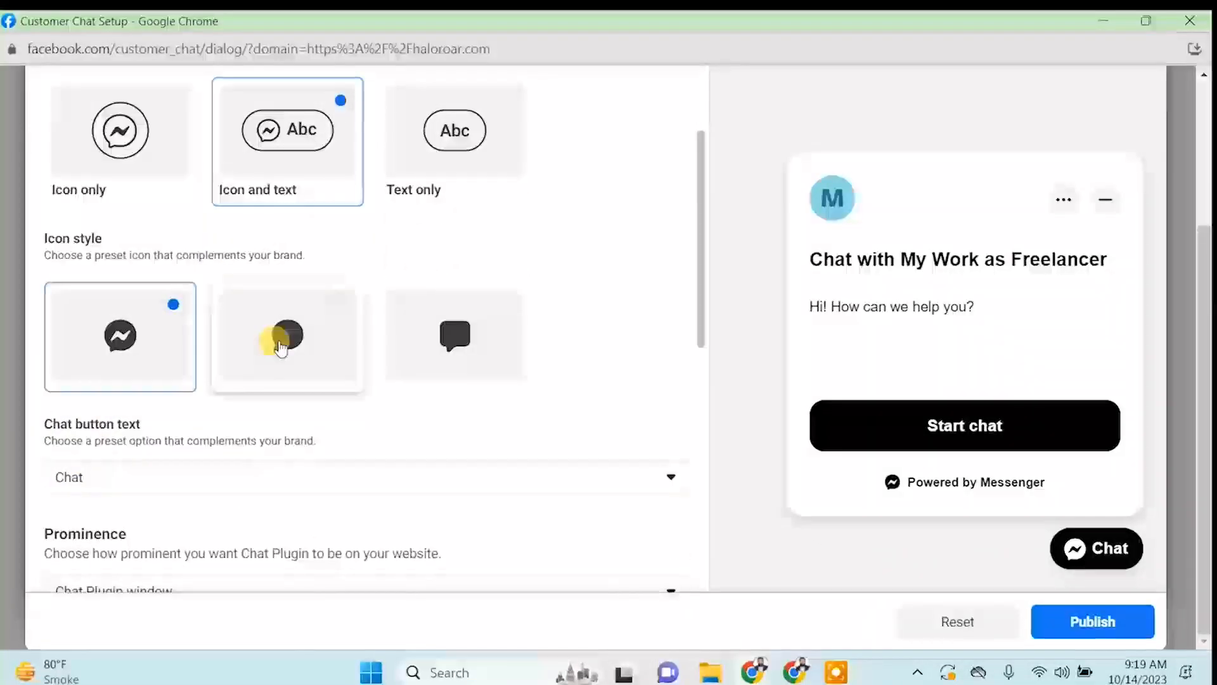
pyautogui.click(255, 342)
pyautogui.click(424, 367)
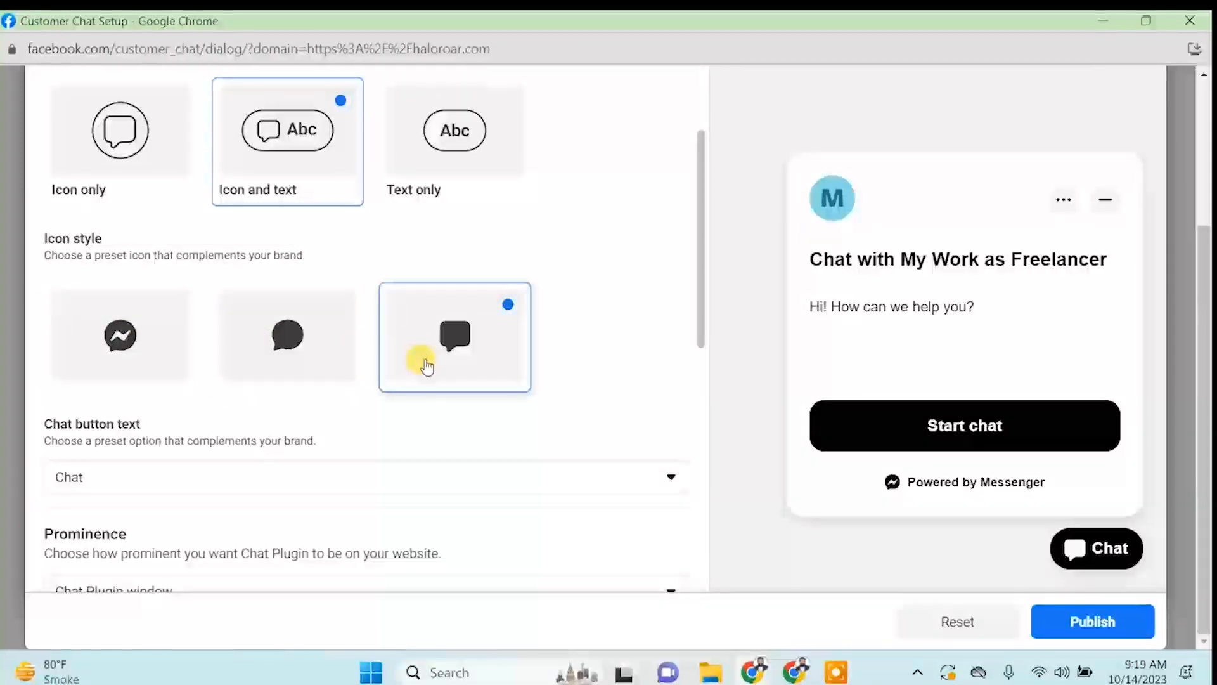
# - Try "Ask us" as the chat button text and return it to "Chat"
pyautogui.scroll(-3, 606, 315)
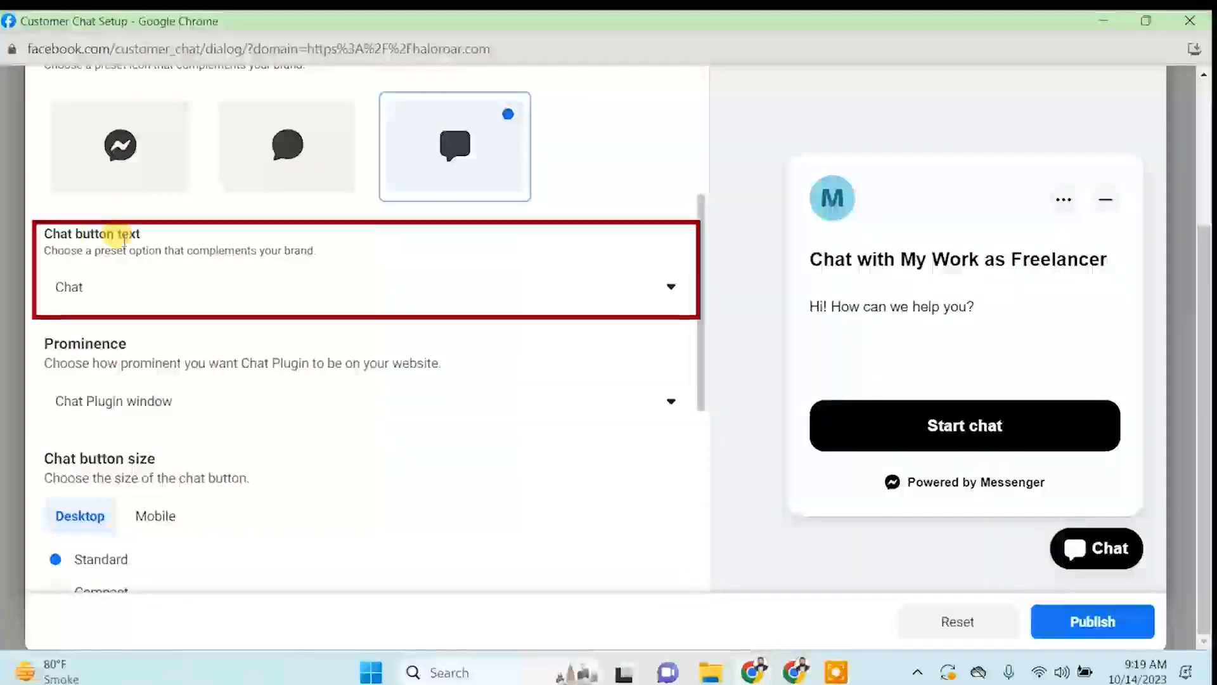
pyautogui.click(255, 288)
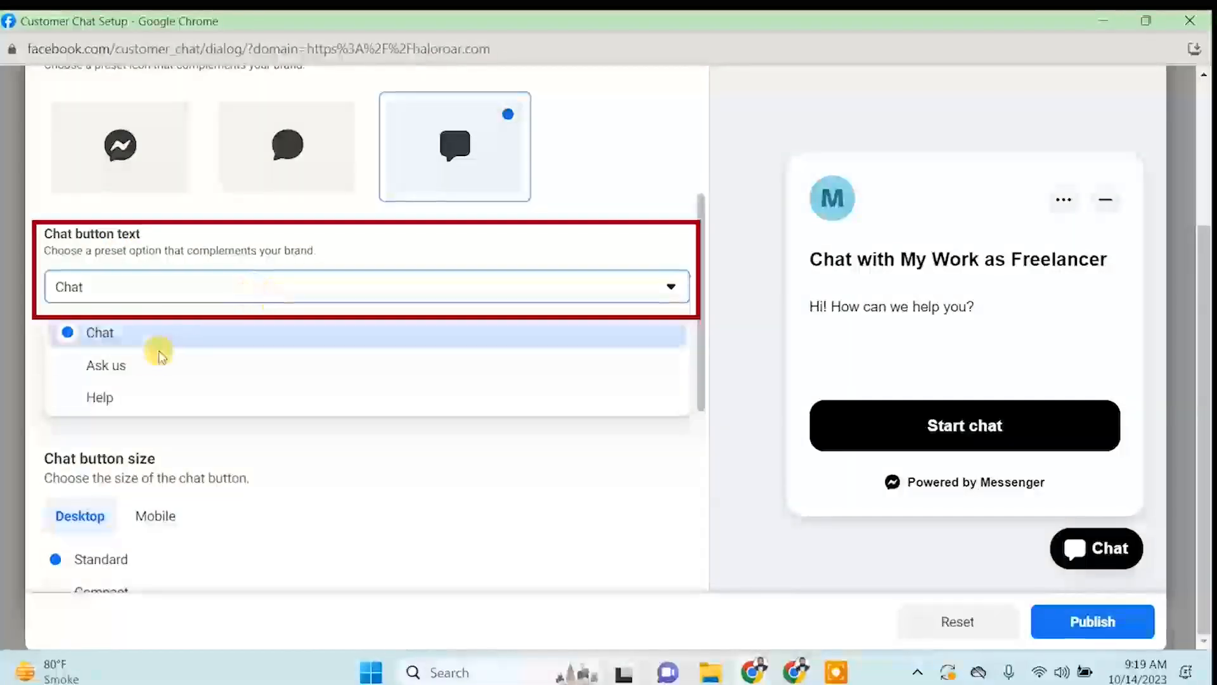
pyautogui.click(133, 363)
pyautogui.click(120, 403)
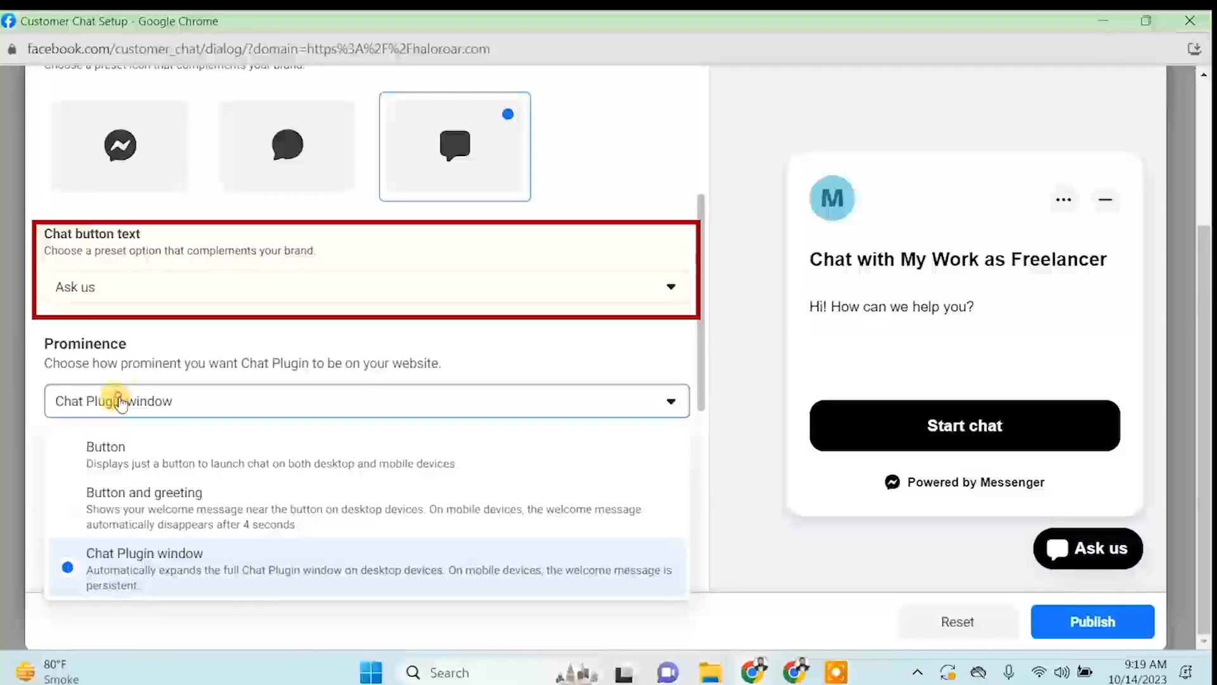
pyautogui.click(122, 287)
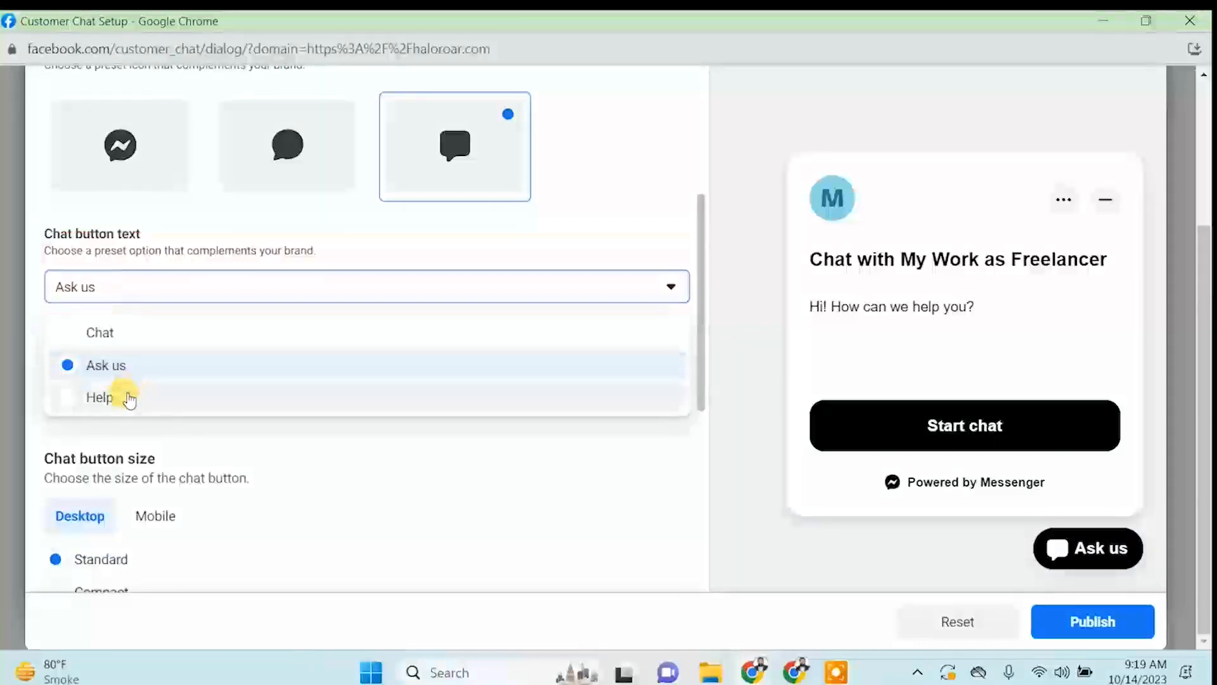
pyautogui.click(86, 329)
# - Try the Chat Plugin's prominence as Button, Chat Plugin window, and Button and greeting
pyautogui.scroll(-3, 196, 331)
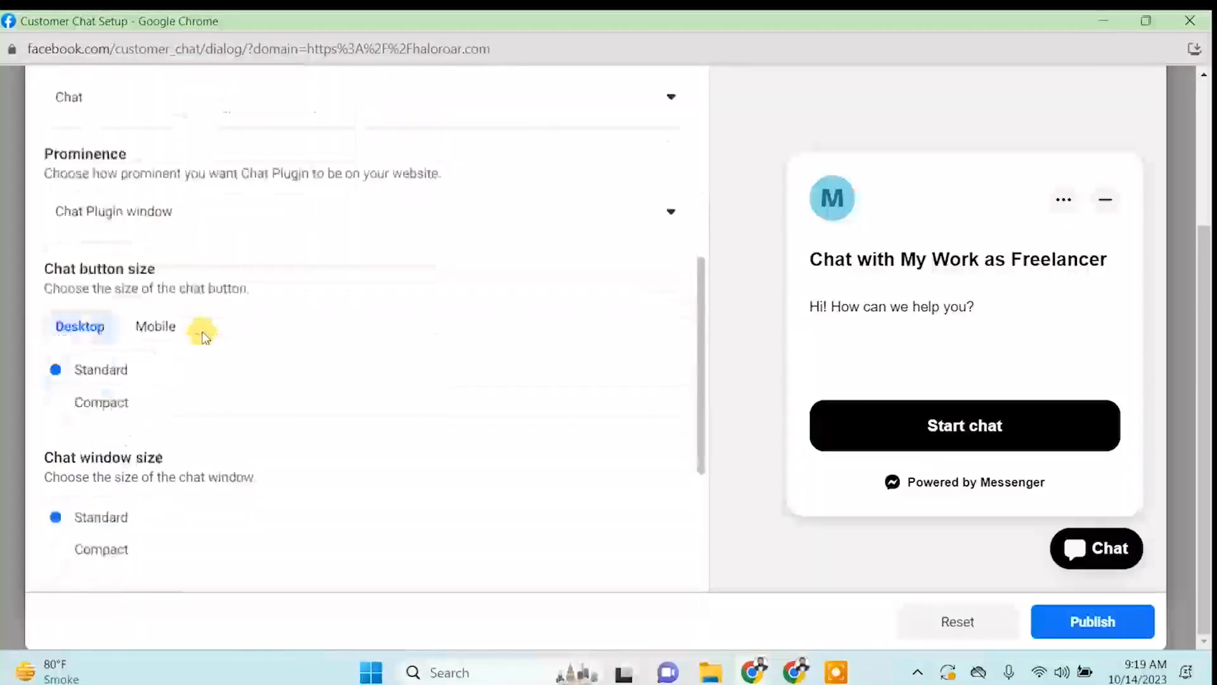
pyautogui.click(207, 216)
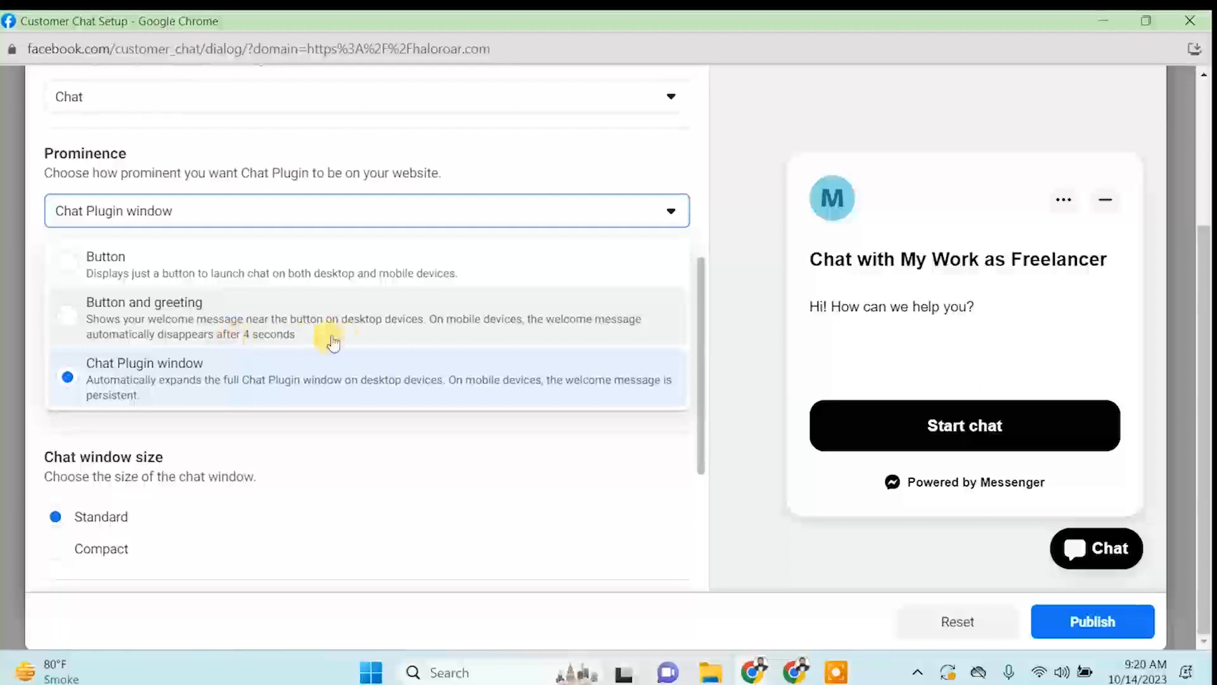
pyautogui.click(77, 271)
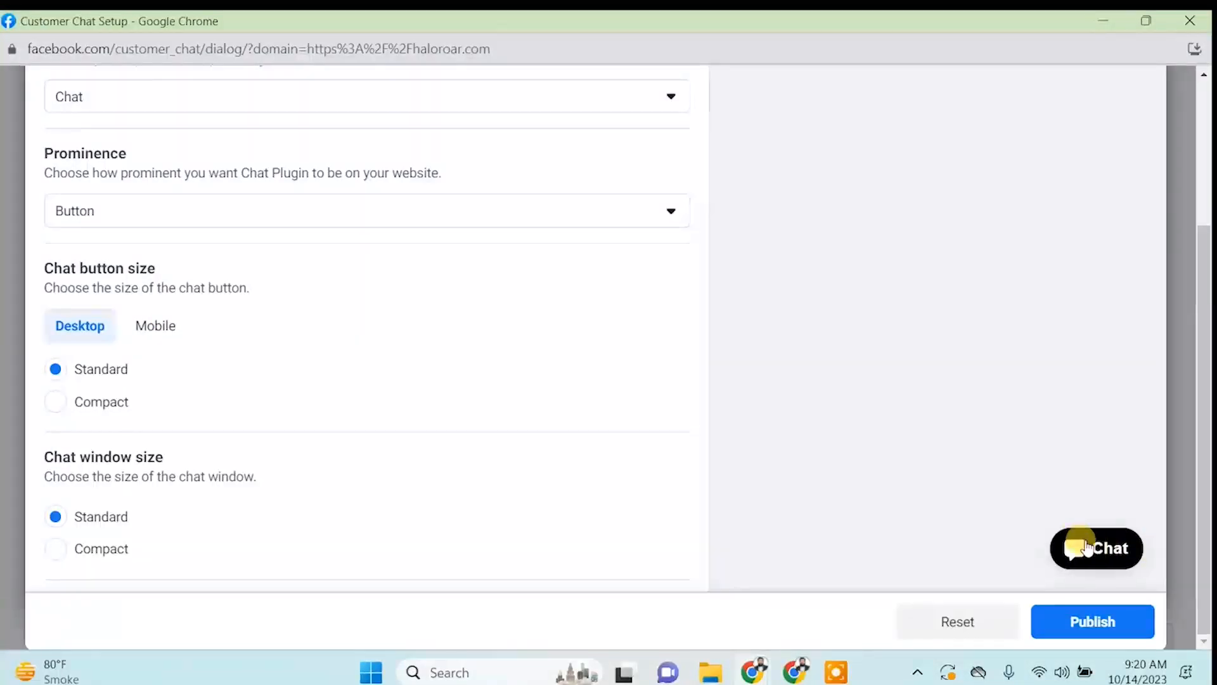
pyautogui.click(218, 210)
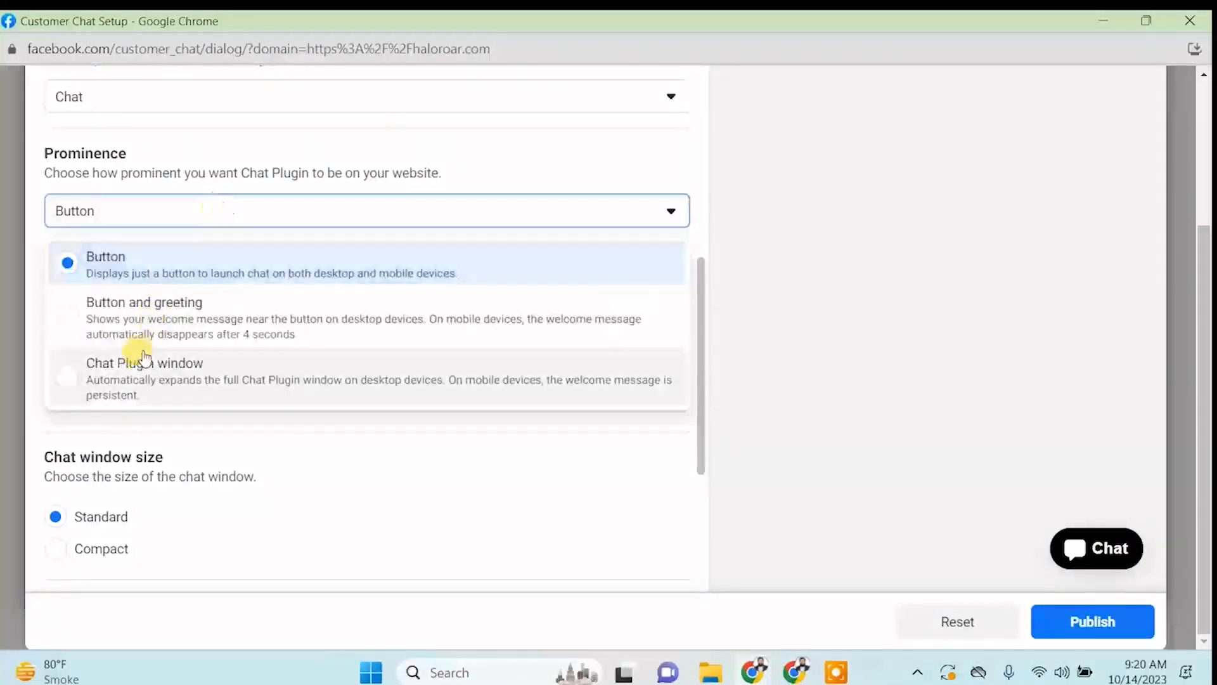
pyautogui.click(70, 381)
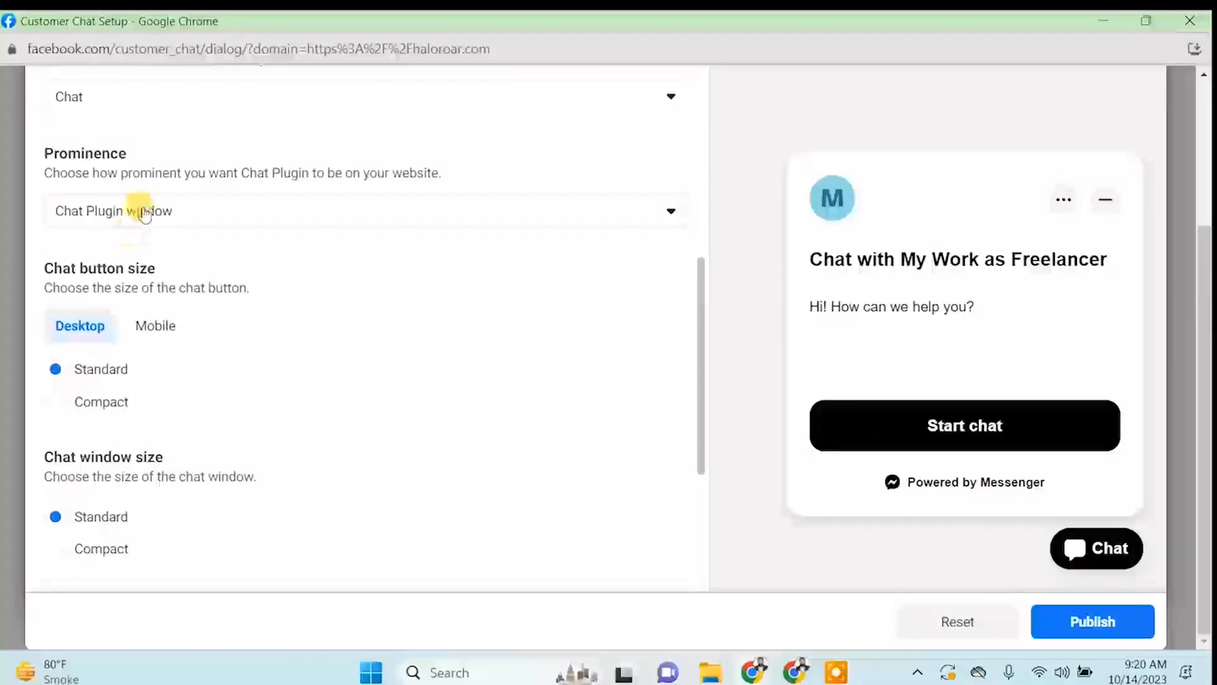
pyautogui.click(145, 213)
pyautogui.click(76, 325)
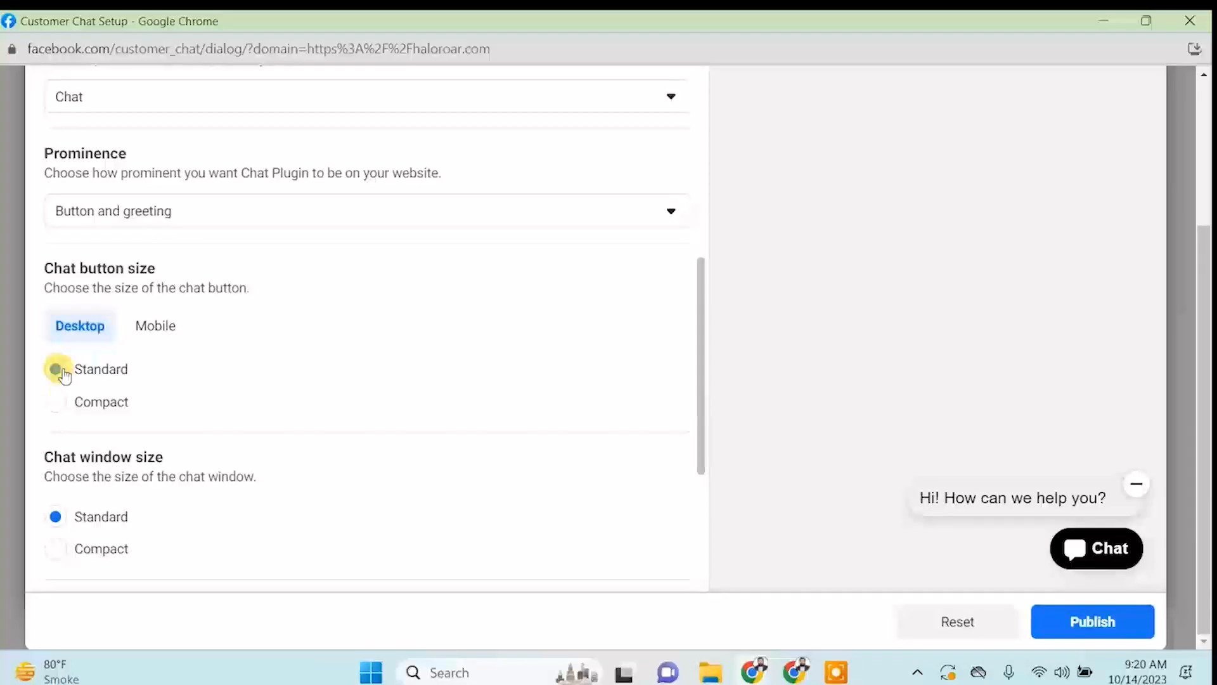
# - Compare the Button and Button and greeting prominence options and set the prominence to Button
pyautogui.click(127, 209)
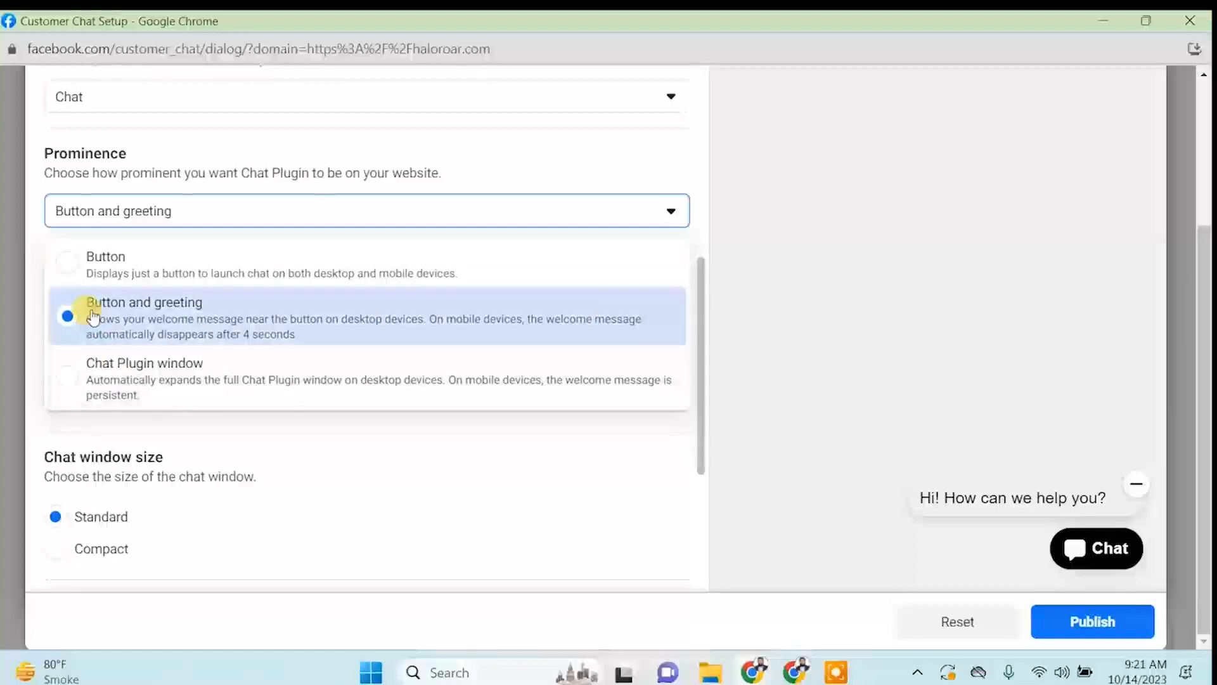
pyautogui.click(71, 257)
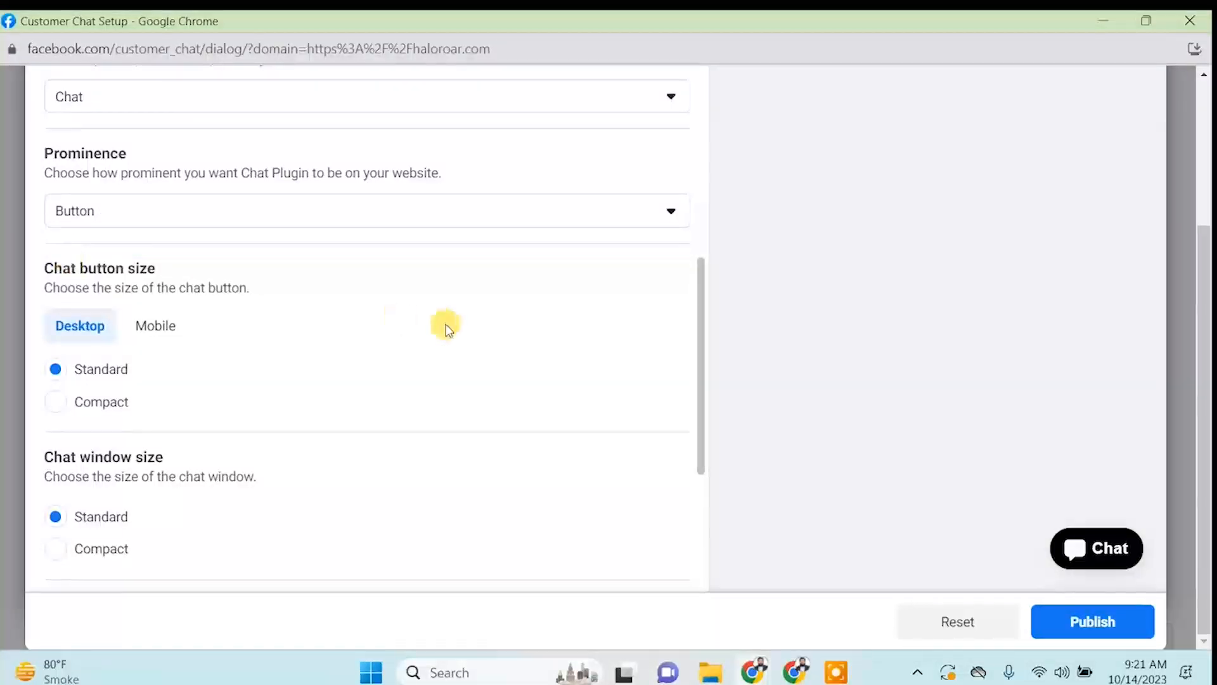
pyautogui.click(291, 211)
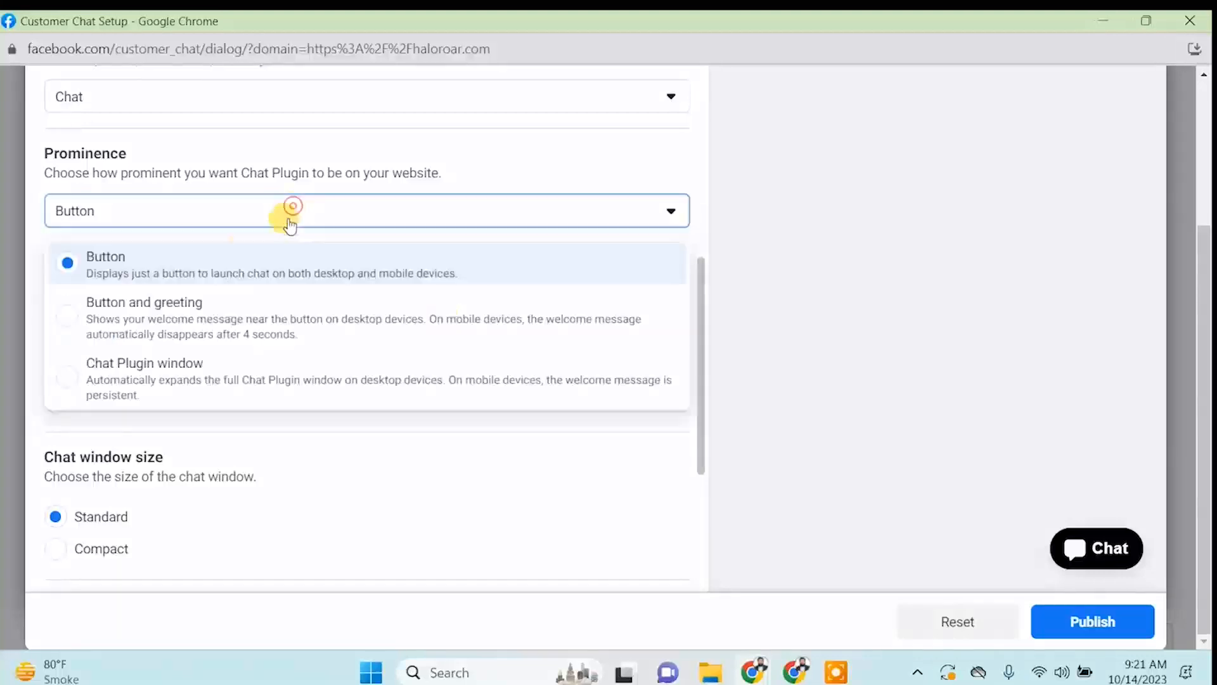
pyautogui.click(68, 308)
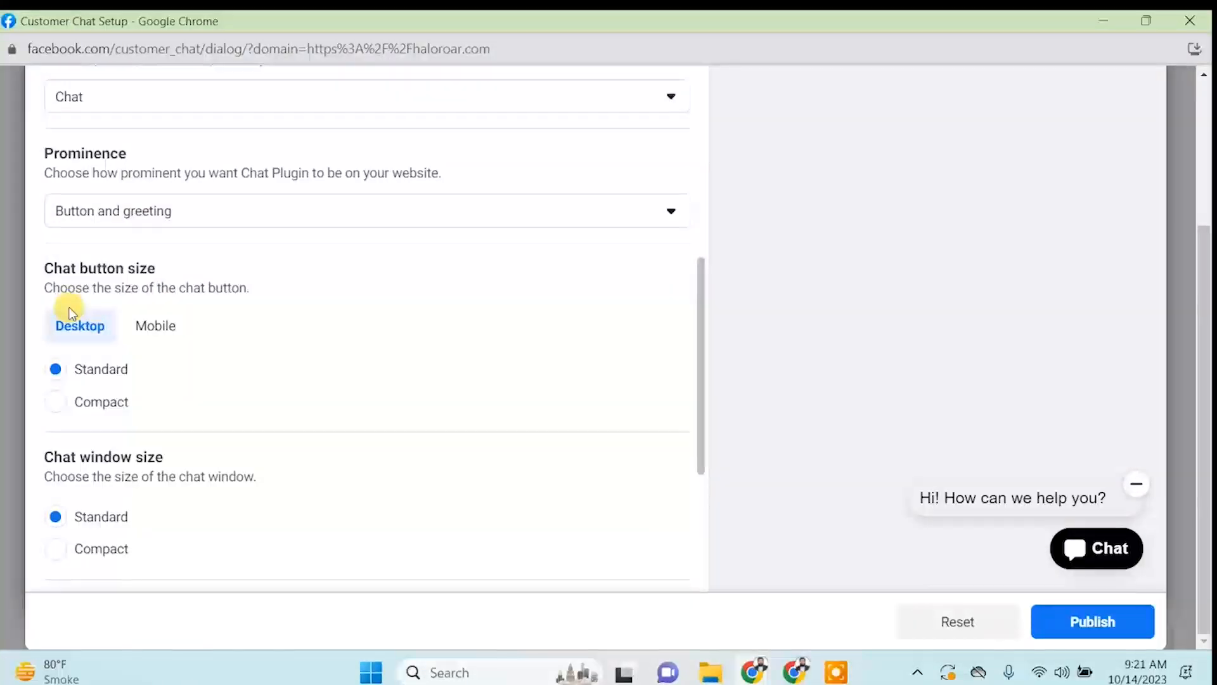
pyautogui.click(101, 209)
pyautogui.click(105, 256)
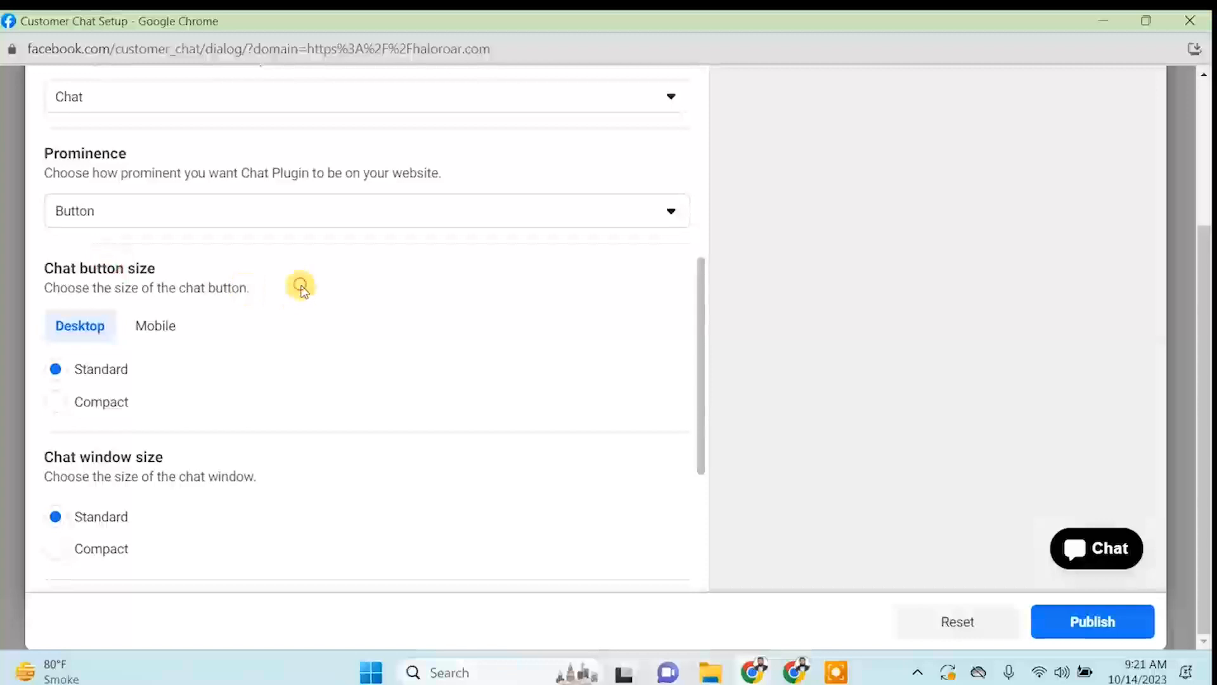
# - Try the Compact chat button size for mobile and desktop, returning each to Standard
pyautogui.scroll(-1, 303, 298)
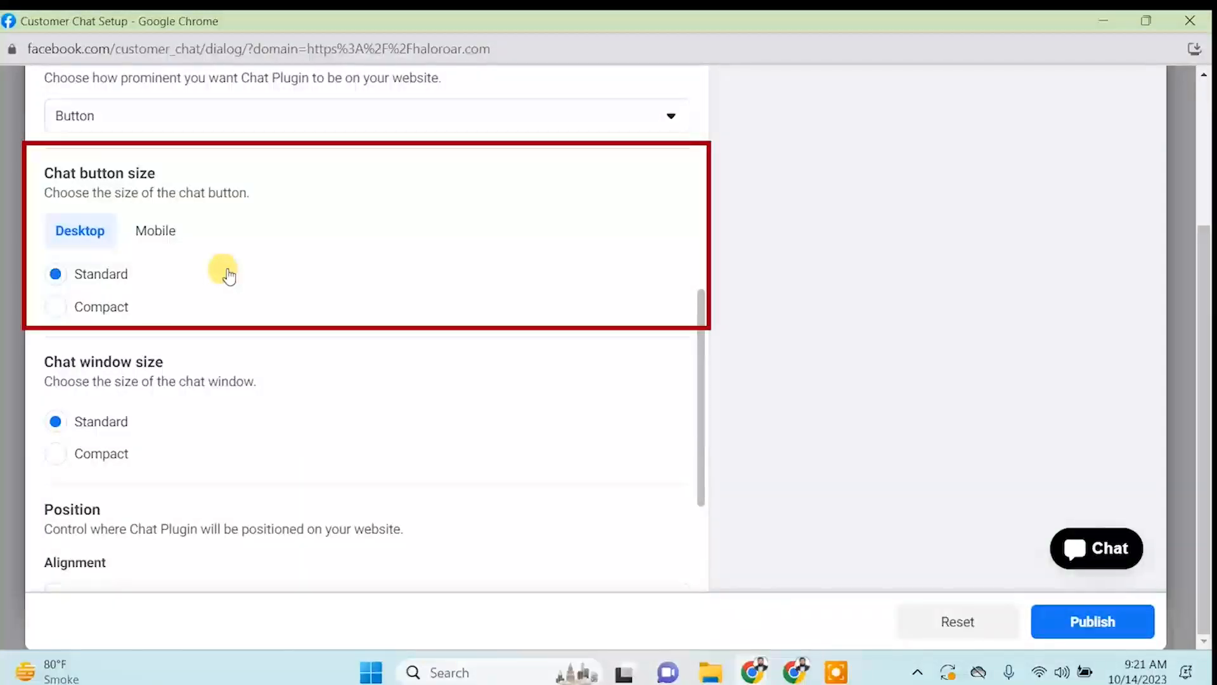
pyautogui.click(153, 234)
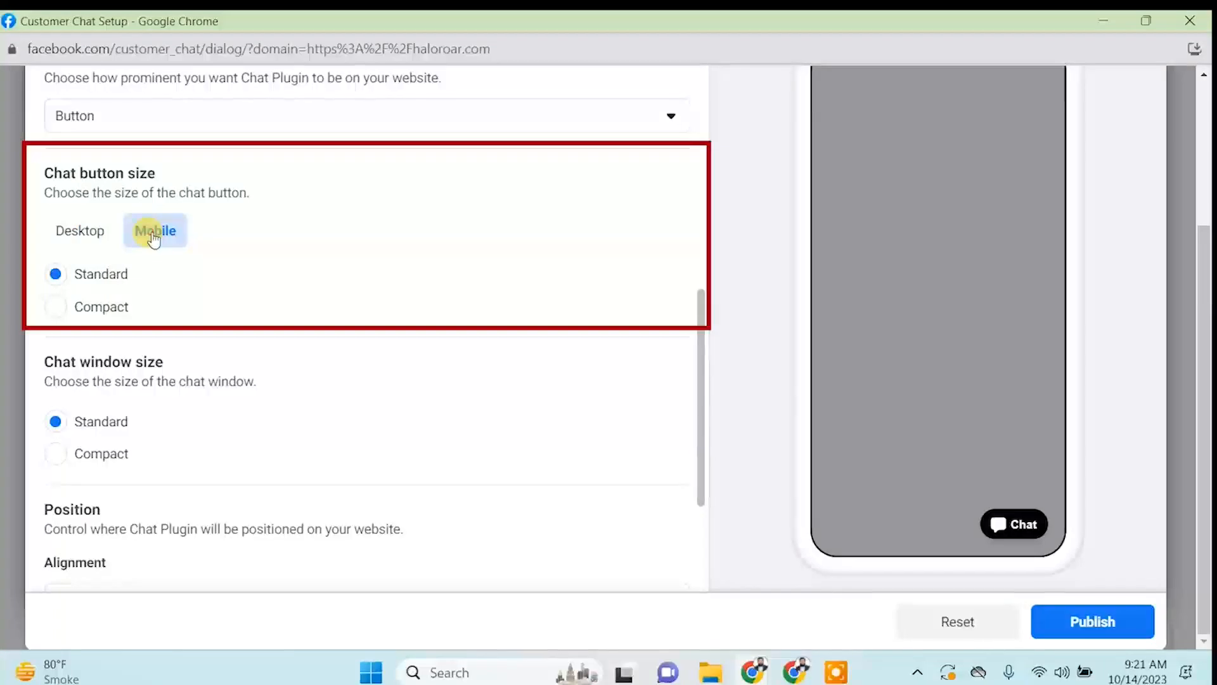
pyautogui.click(87, 308)
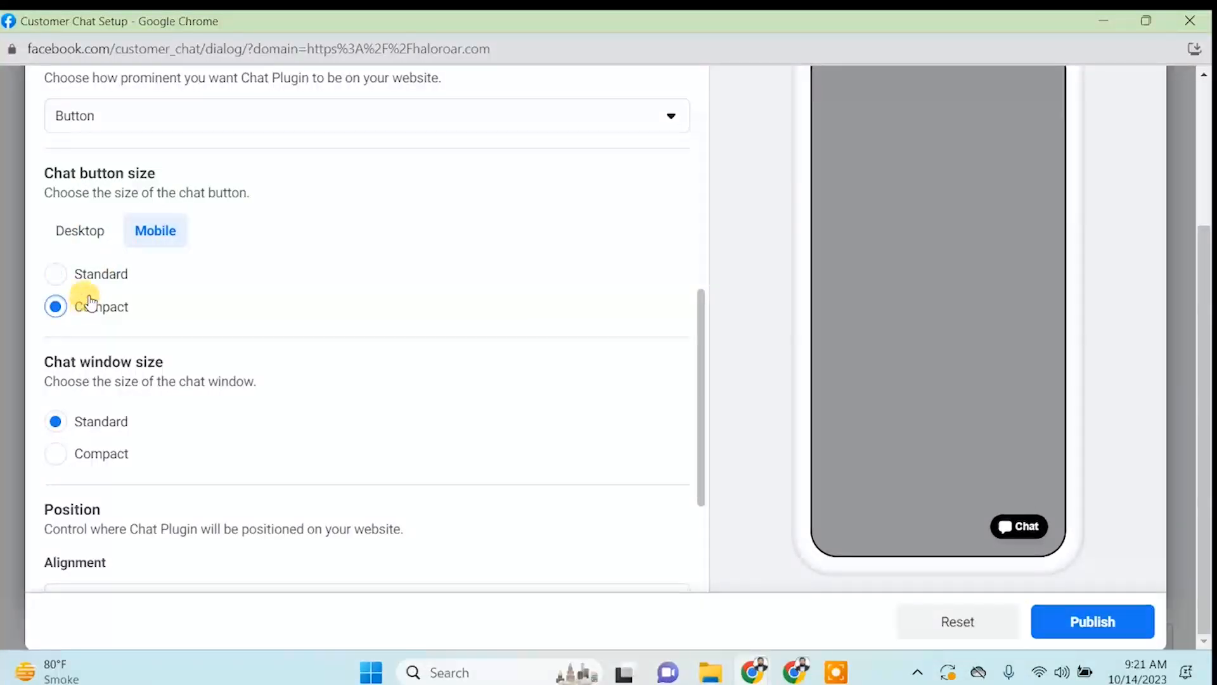
pyautogui.click(89, 273)
pyautogui.click(81, 233)
pyautogui.click(95, 310)
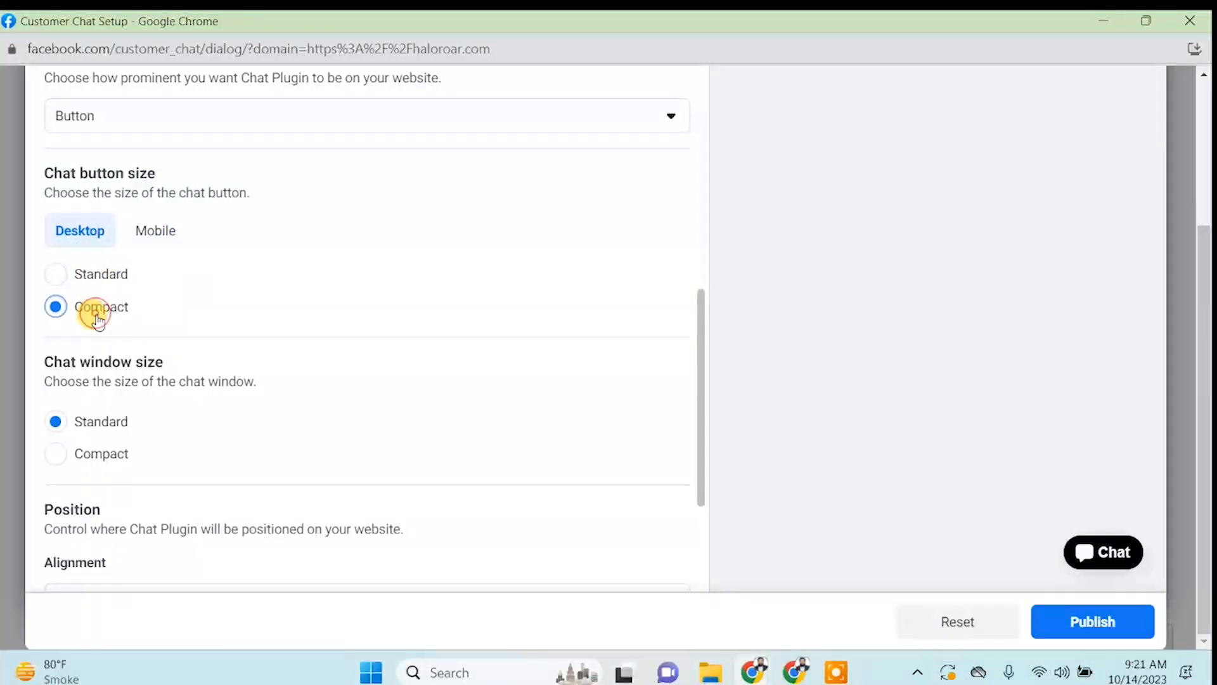
pyautogui.click(95, 277)
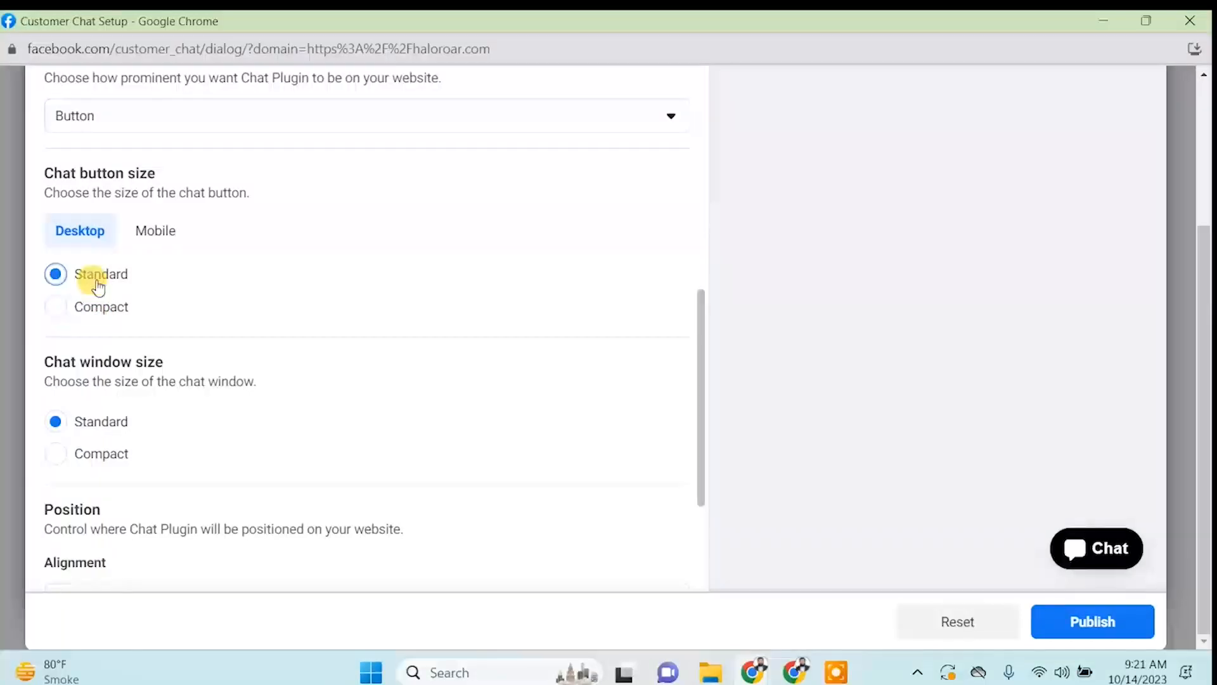
# - Compare the Compact and Standard chat window sizes and set the window size to Compact
pyautogui.scroll(-3, 326, 252)
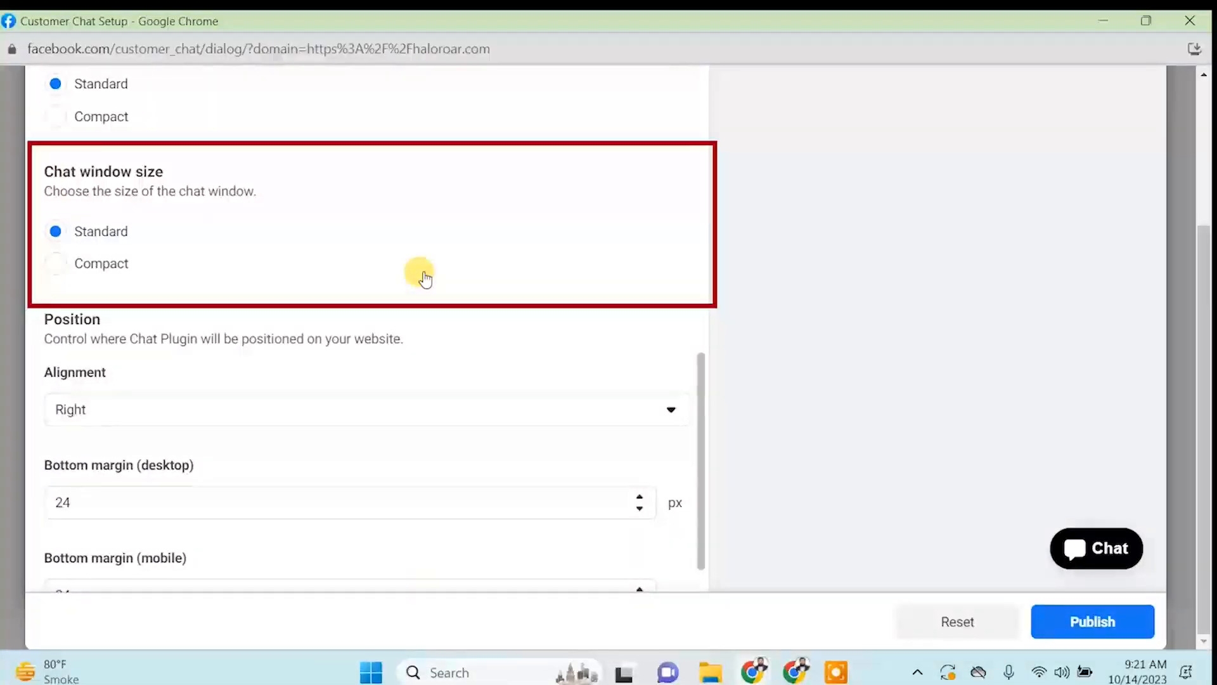
pyautogui.click(100, 261)
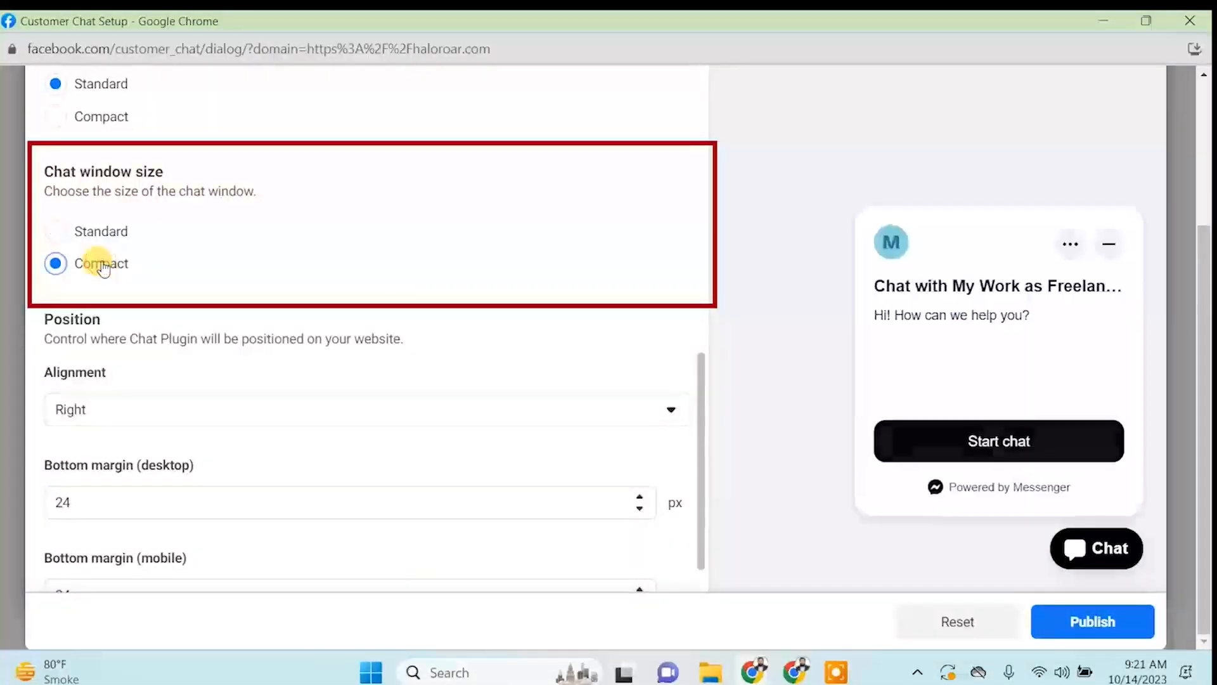
pyautogui.click(91, 231)
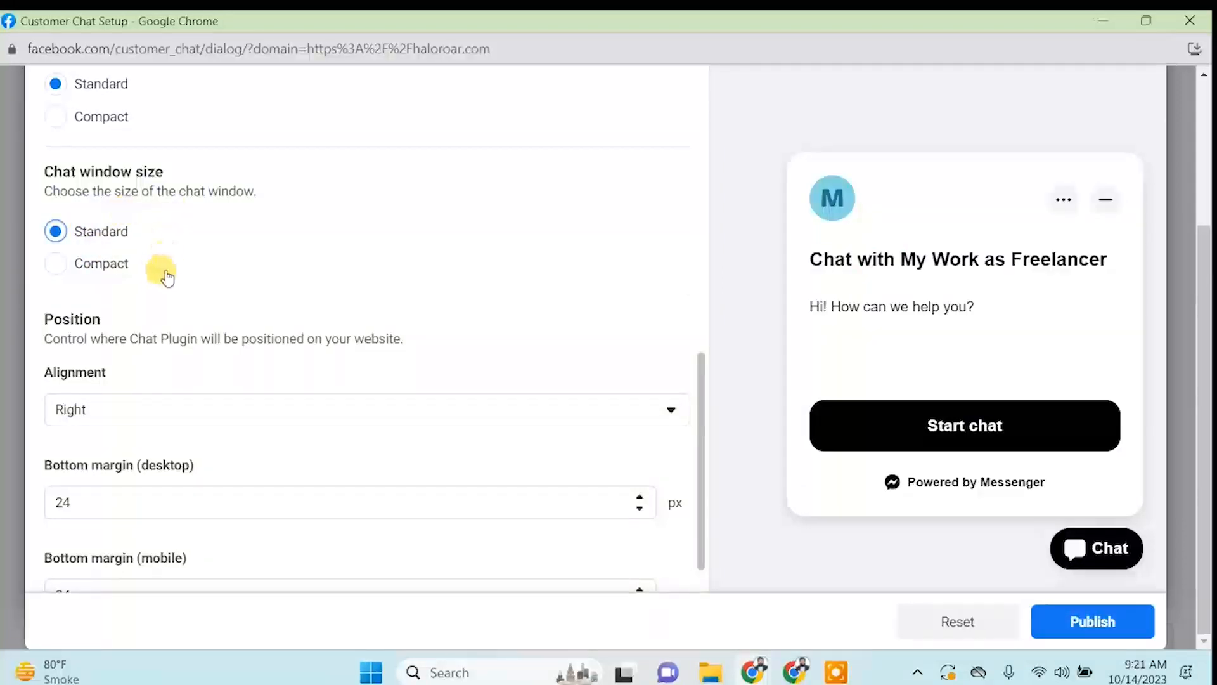
pyautogui.click(100, 263)
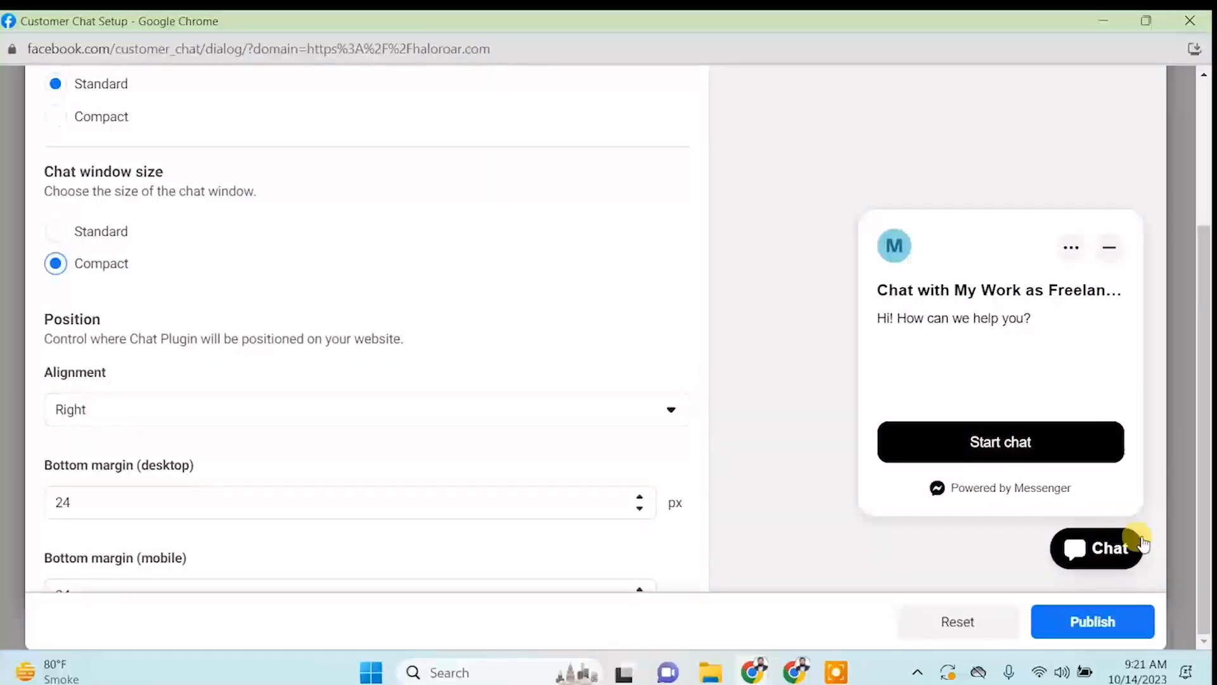
# - Review the Chat Plugin's position settings, including the alignment options and the desktop and mobile bottom margins
pyautogui.scroll(-1, 286, 339)
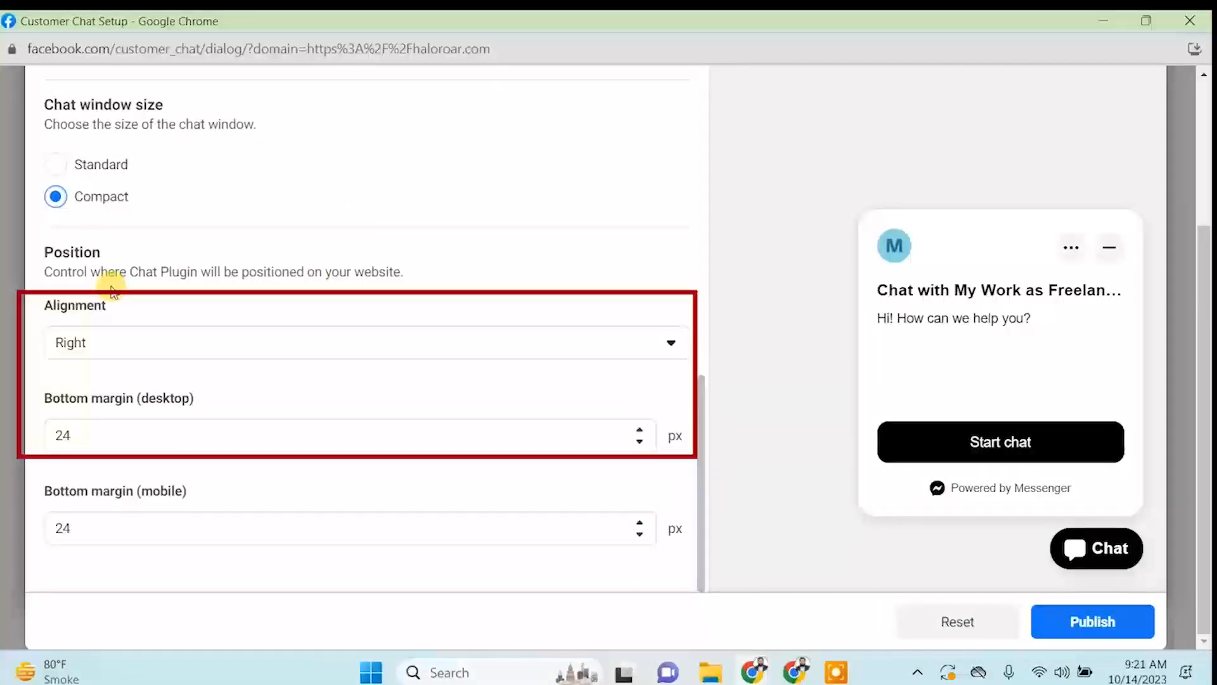
pyautogui.click(293, 354)
pyautogui.click(293, 353)
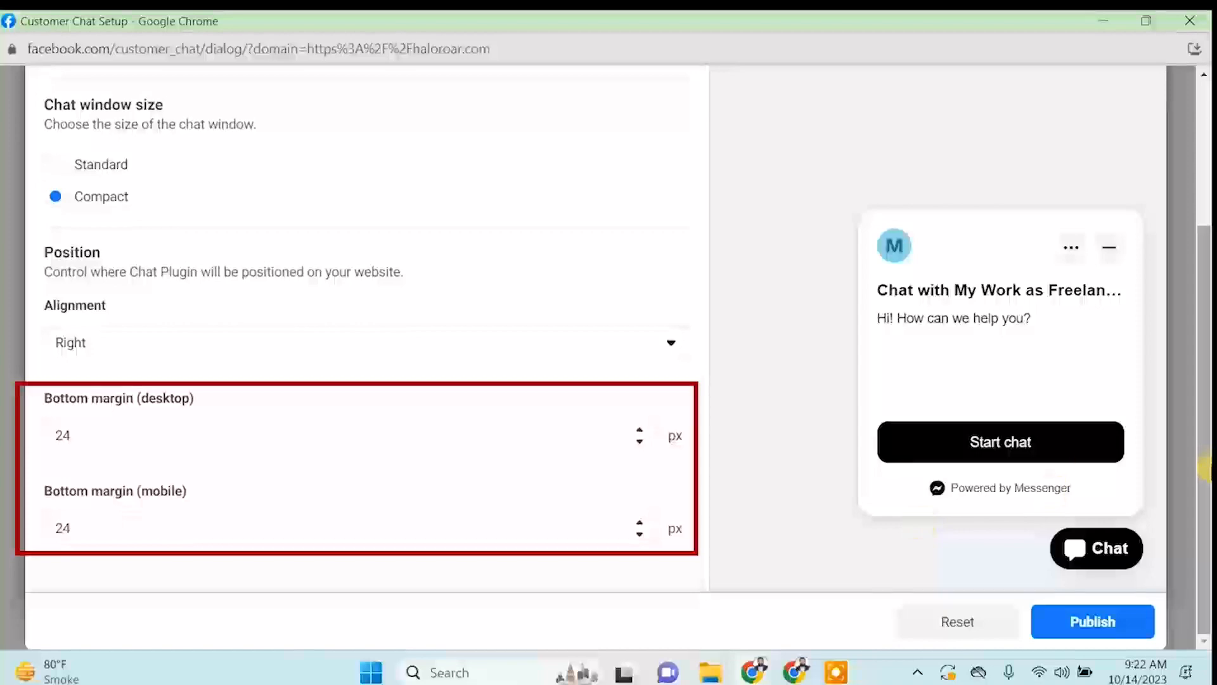
# - Publish the Chat Plugin customizations and dismiss the Chat Plugin dialog
pyautogui.scroll(20, 584, 266)
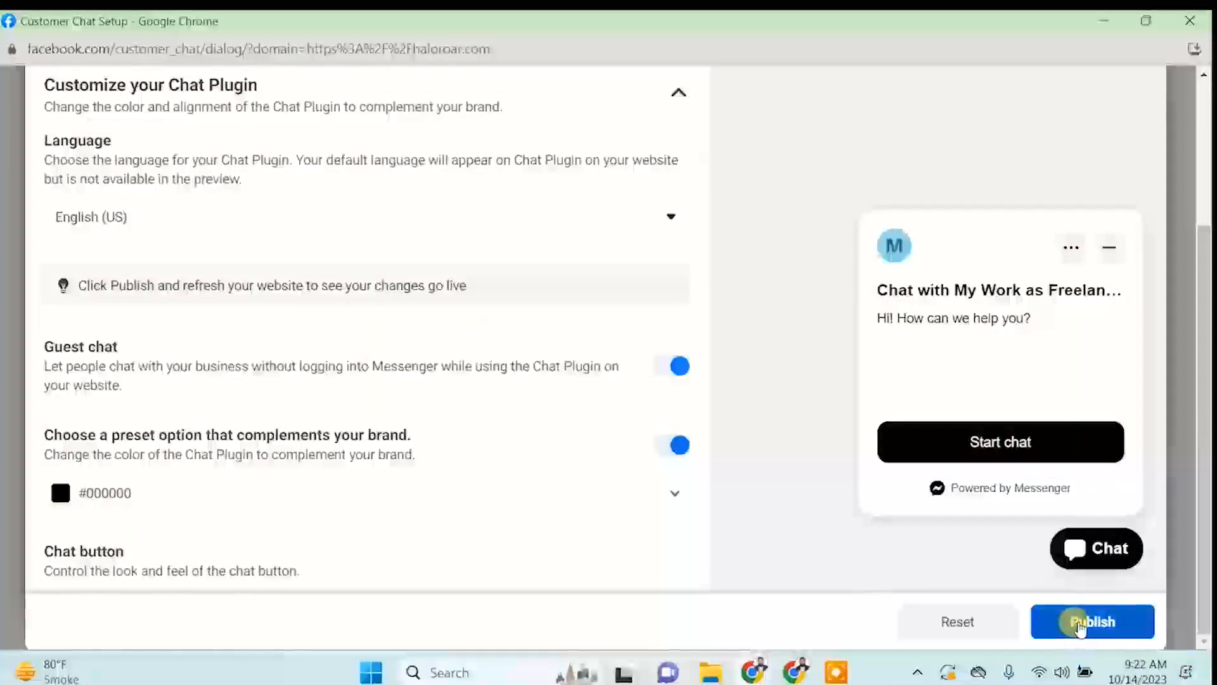
pyautogui.click(1079, 622)
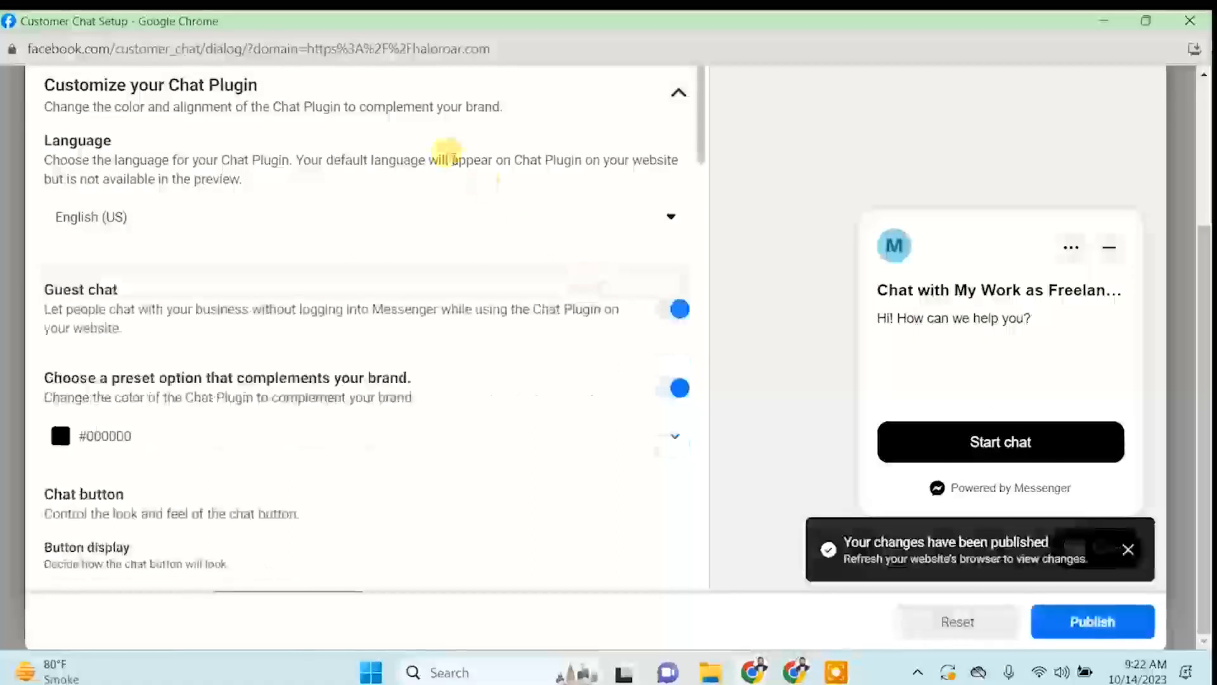
pyautogui.scroll(3, 1049, 406)
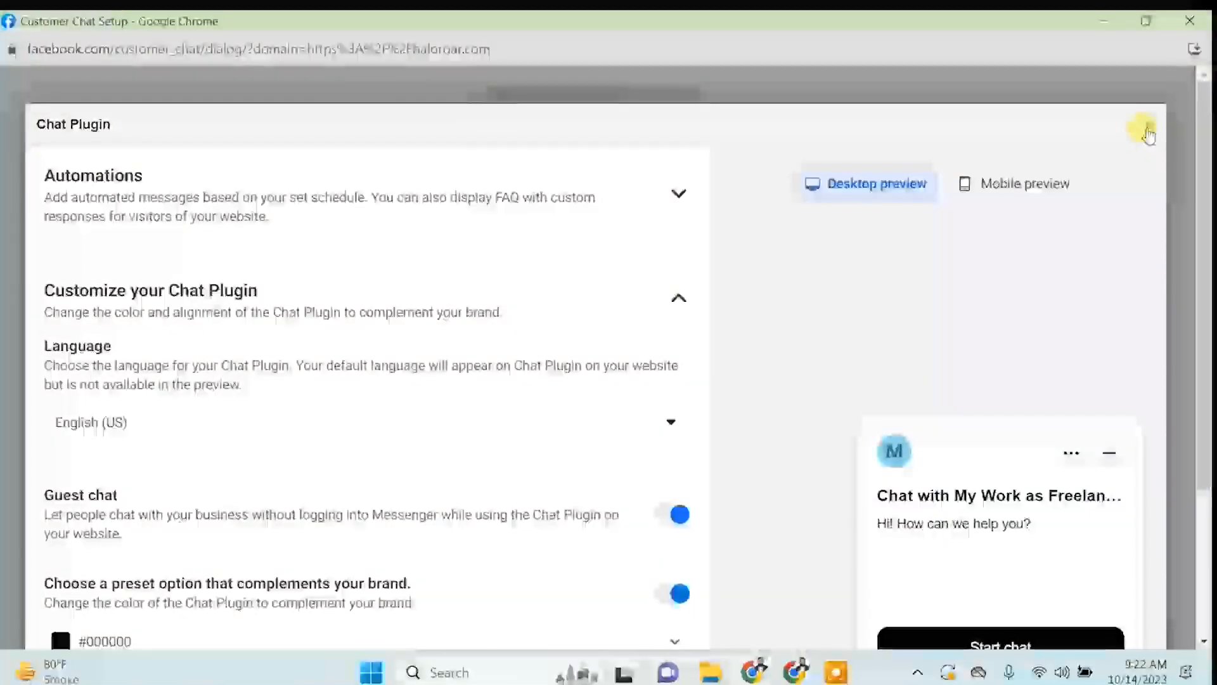
pyautogui.scroll(-3, 1141, 197)
pyautogui.scroll(3, 1144, 190)
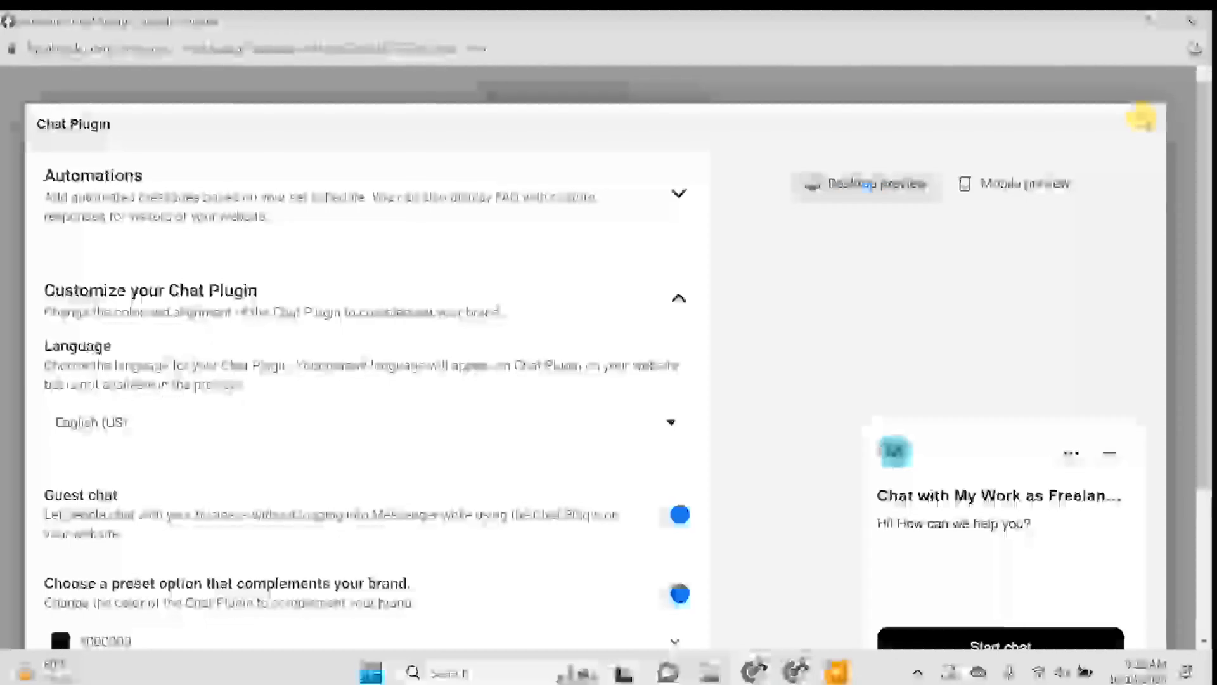
pyautogui.click(1145, 119)
pyautogui.click(612, 551)
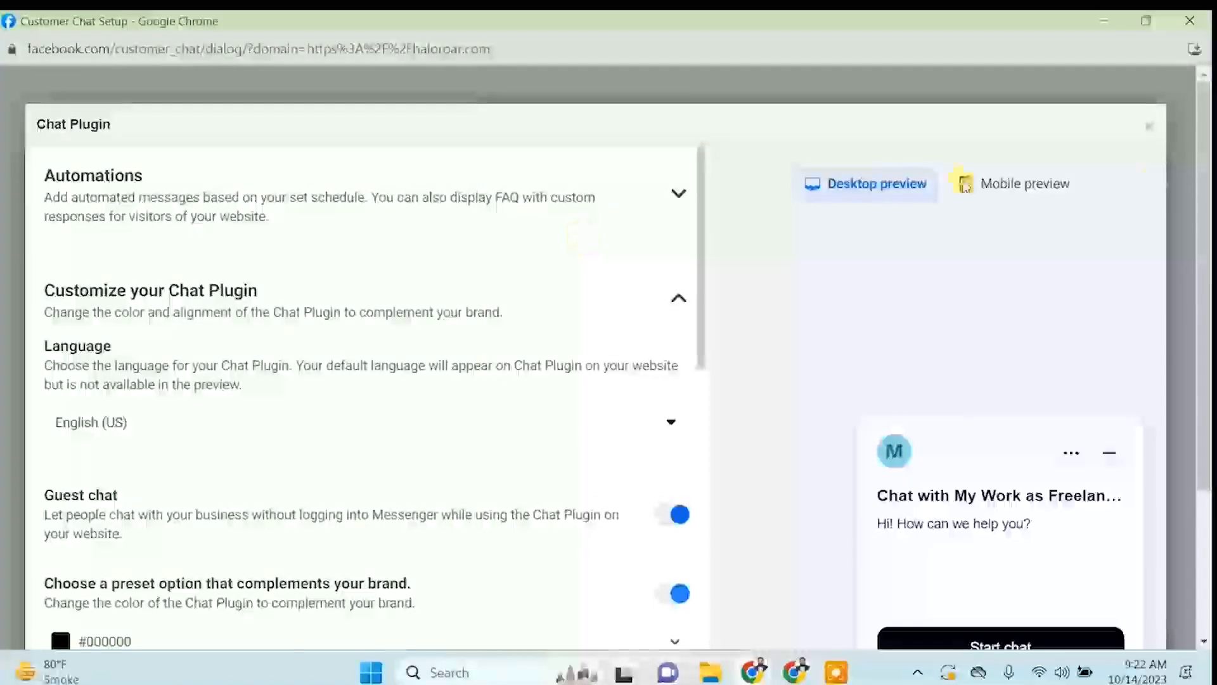
# - Review the Chat Plugin's customization and automation settings, including the greeting, welcome message and frequently asked questions, and collapse both sections
pyautogui.scroll(-10, 543, 370)
pyautogui.scroll(-5, 547, 374)
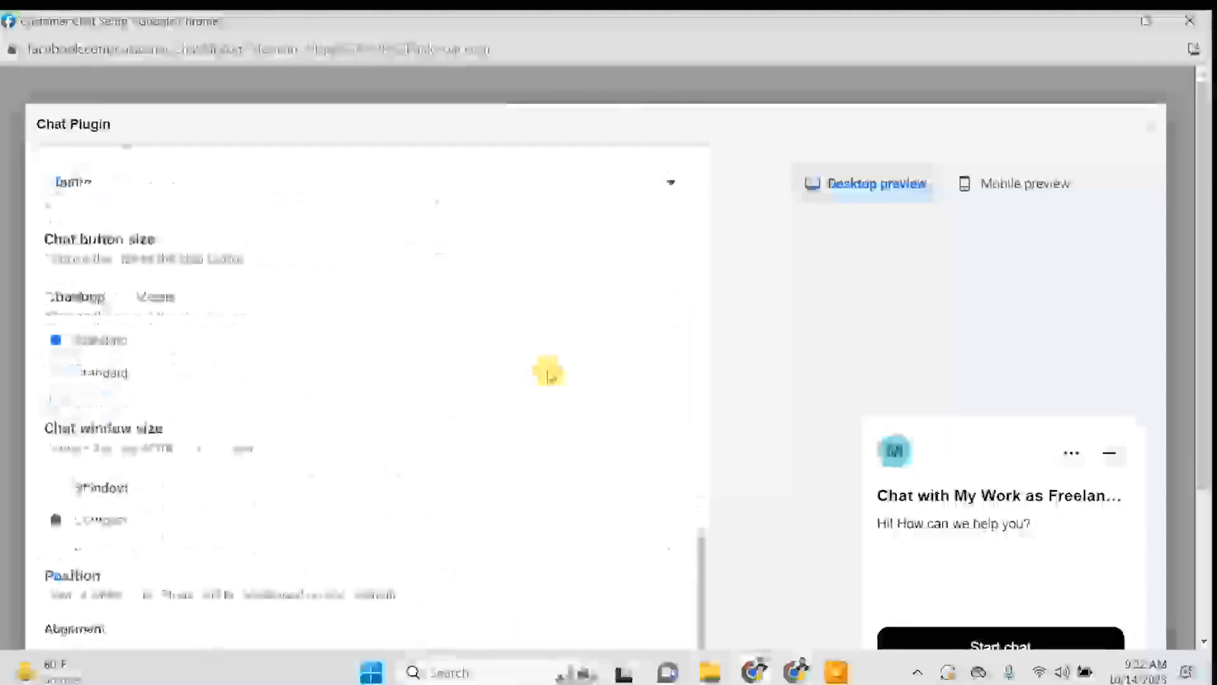
pyautogui.scroll(12, 548, 373)
pyautogui.scroll(5, 549, 369)
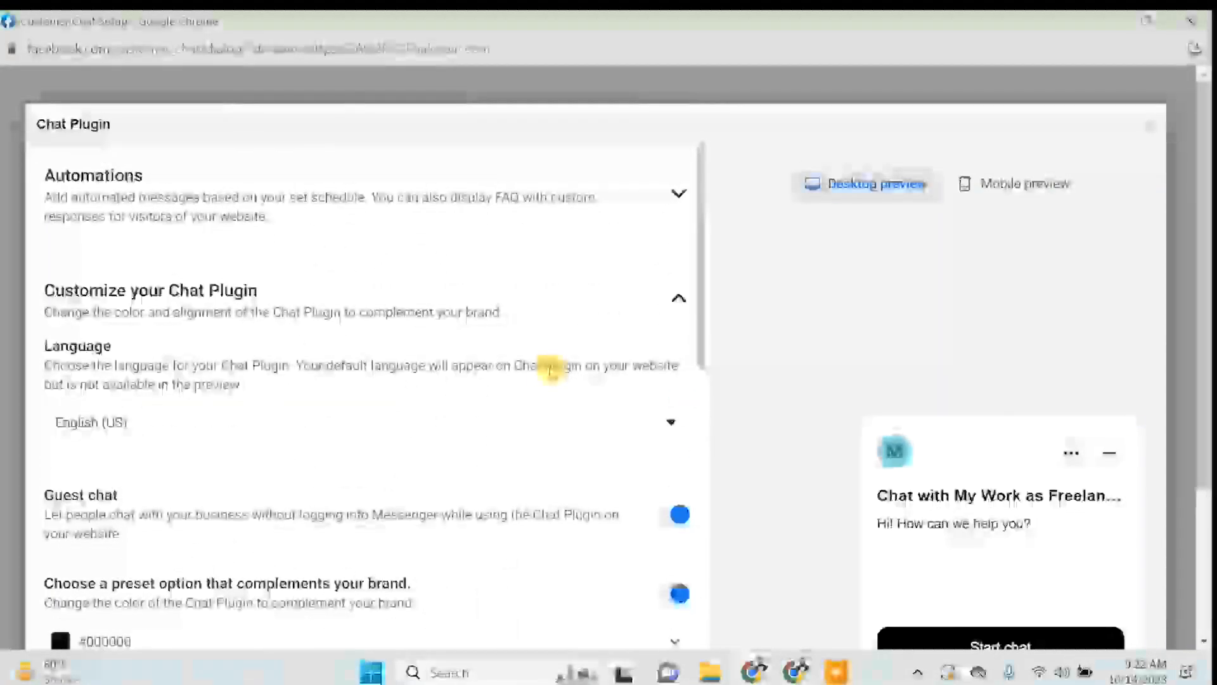
pyautogui.click(671, 294)
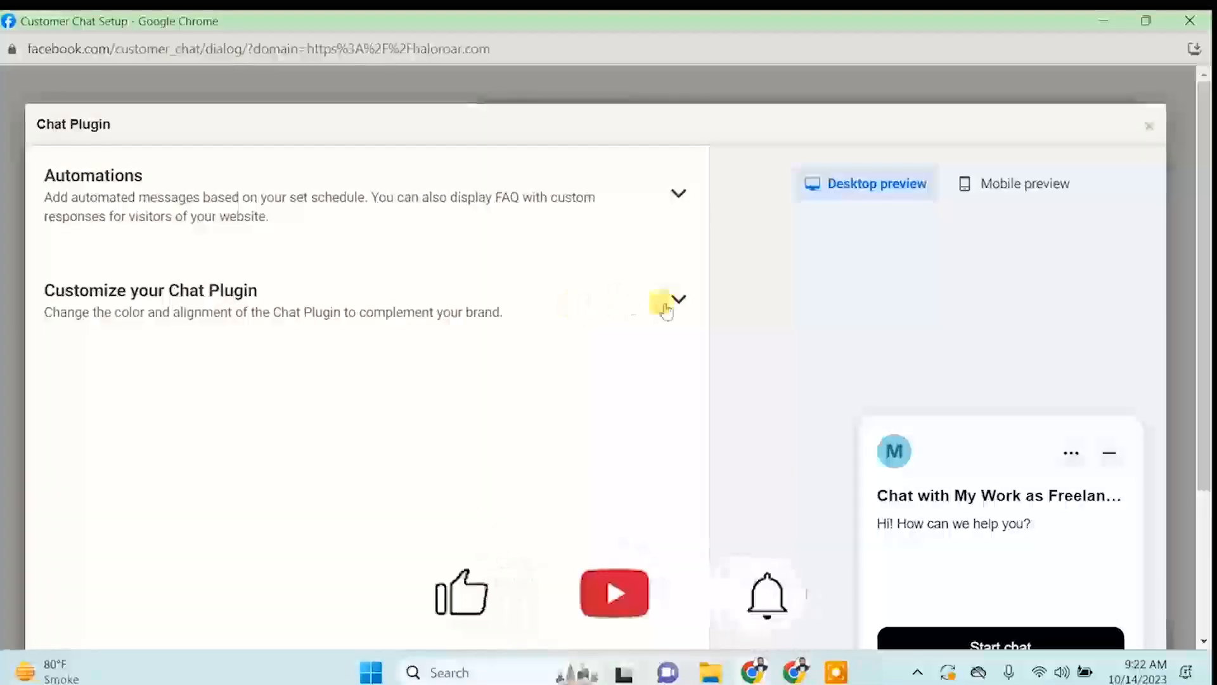
pyautogui.click(677, 193)
pyautogui.scroll(-1, 516, 345)
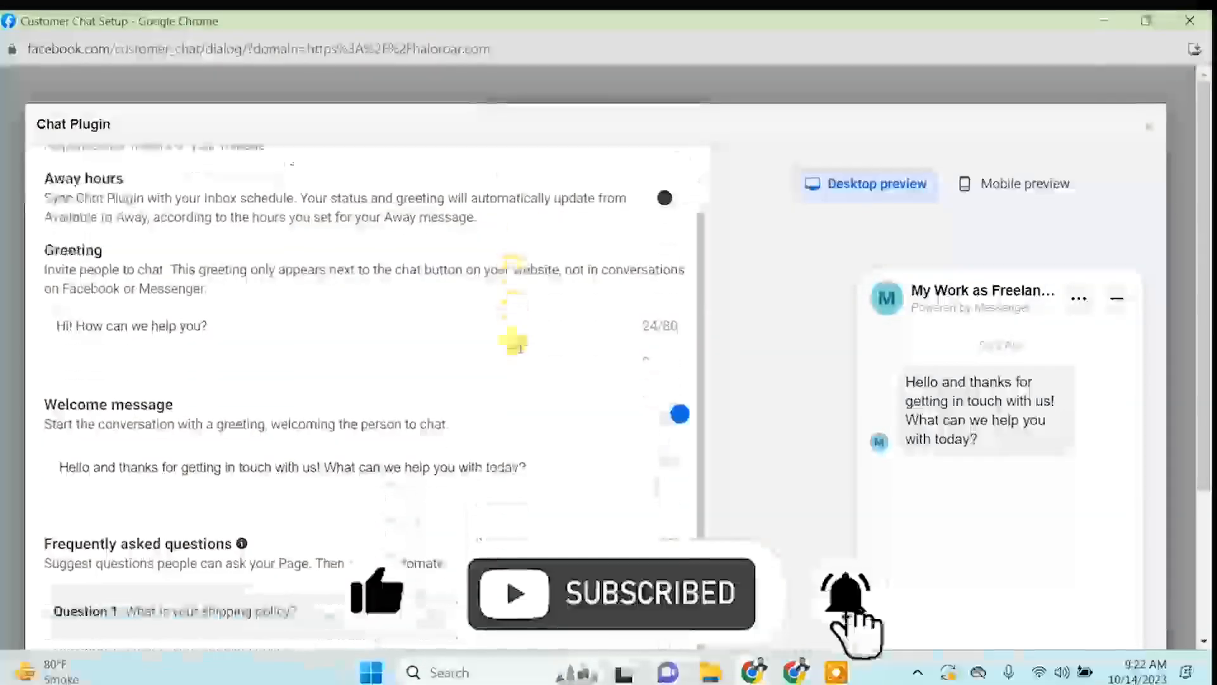
pyautogui.scroll(1, 613, 369)
pyautogui.click(676, 194)
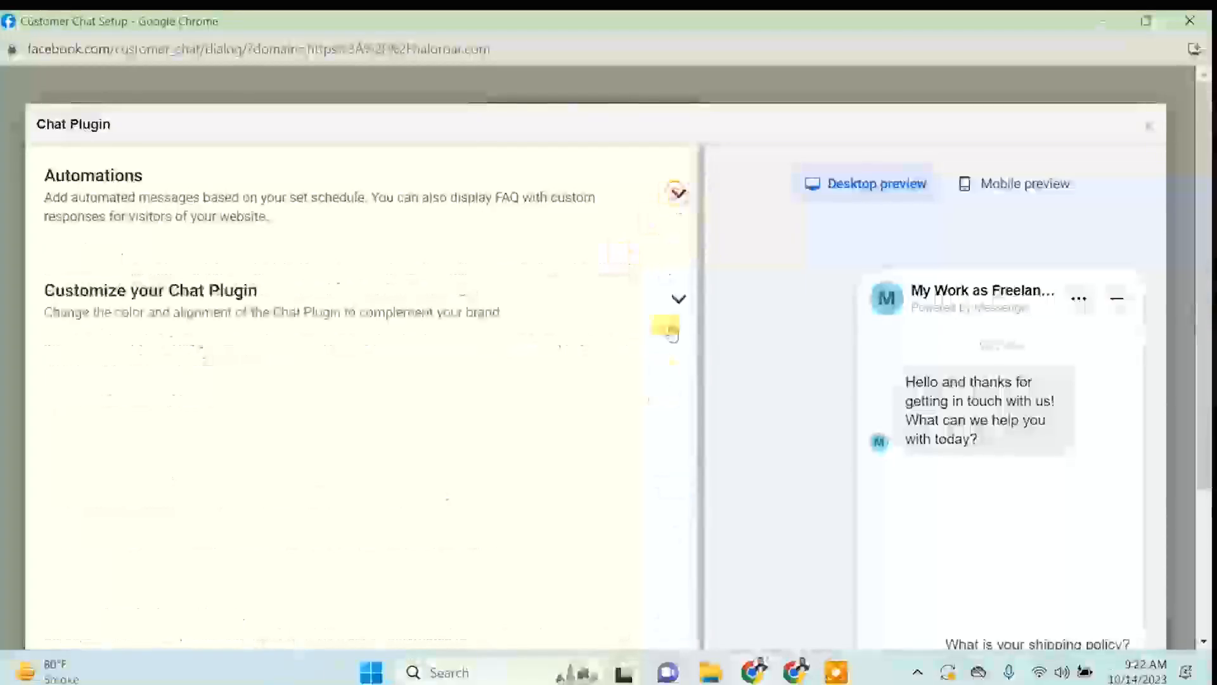
# - Publish the Chat Plugin settings and close the Customer Chat Setup window
pyautogui.scroll(-3, 659, 335)
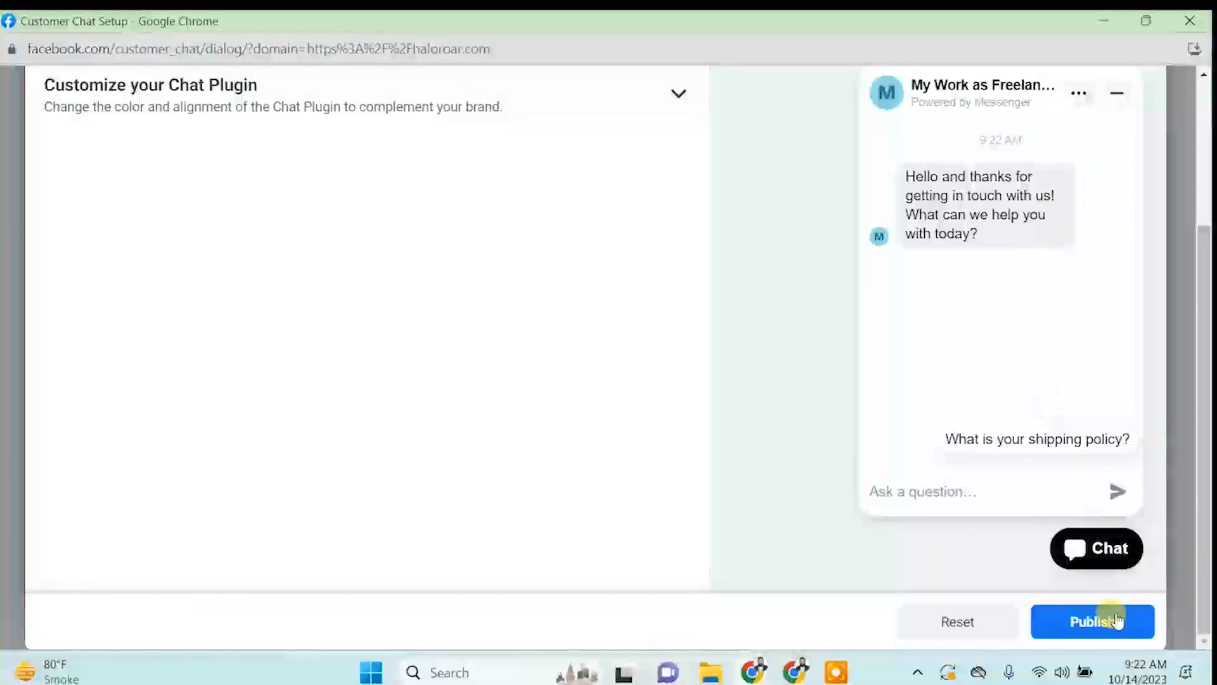
pyautogui.click(1094, 620)
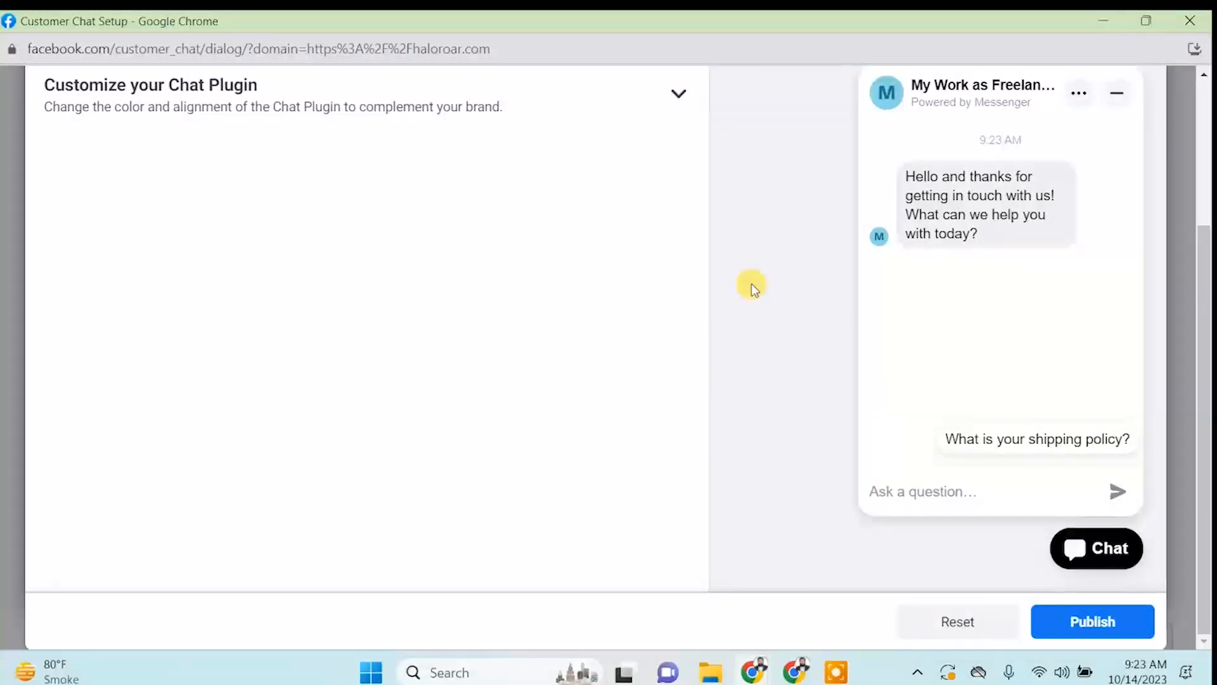
pyautogui.click(1195, 19)
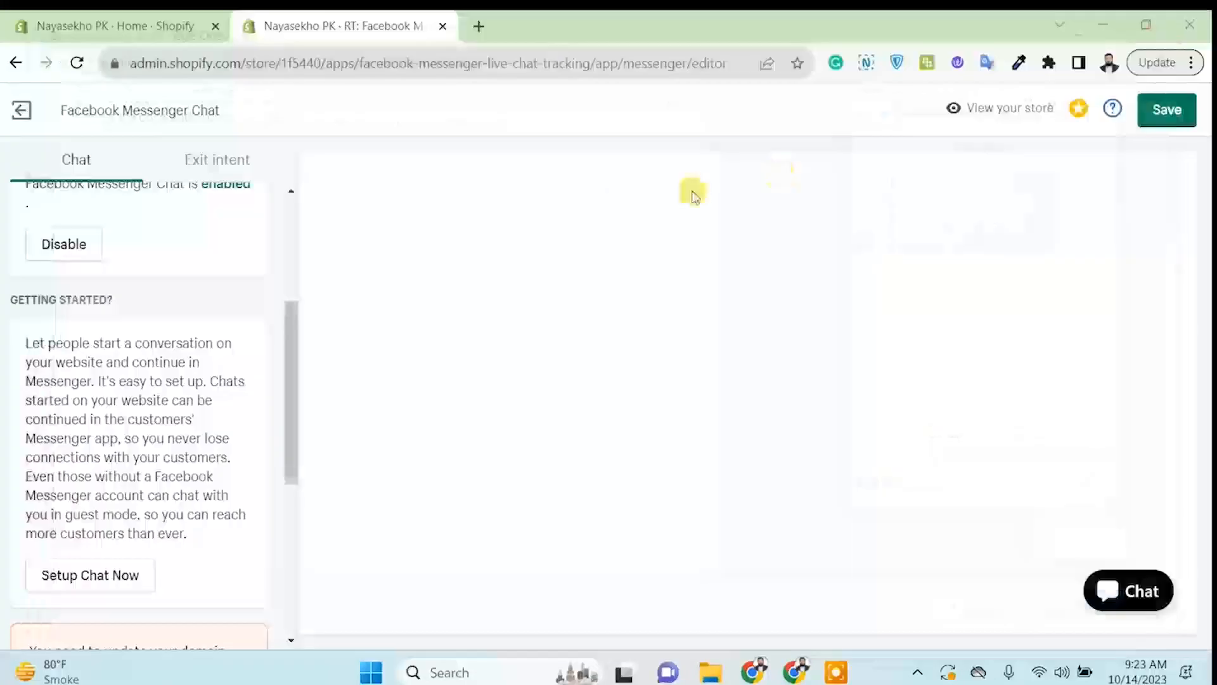
# - Save the Facebook Messenger Chat settings in the Shopify app and review its domain whitelist instructions
pyautogui.click(1180, 126)
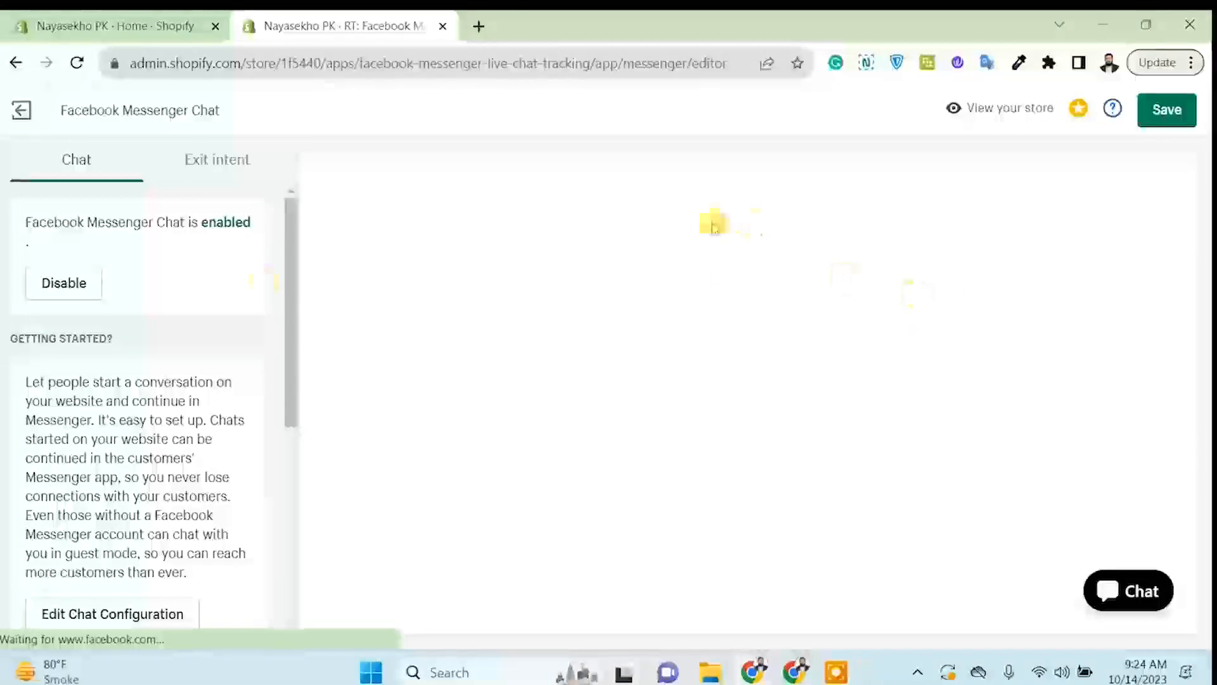
pyautogui.scroll(-5, 207, 348)
pyautogui.scroll(3, 268, 315)
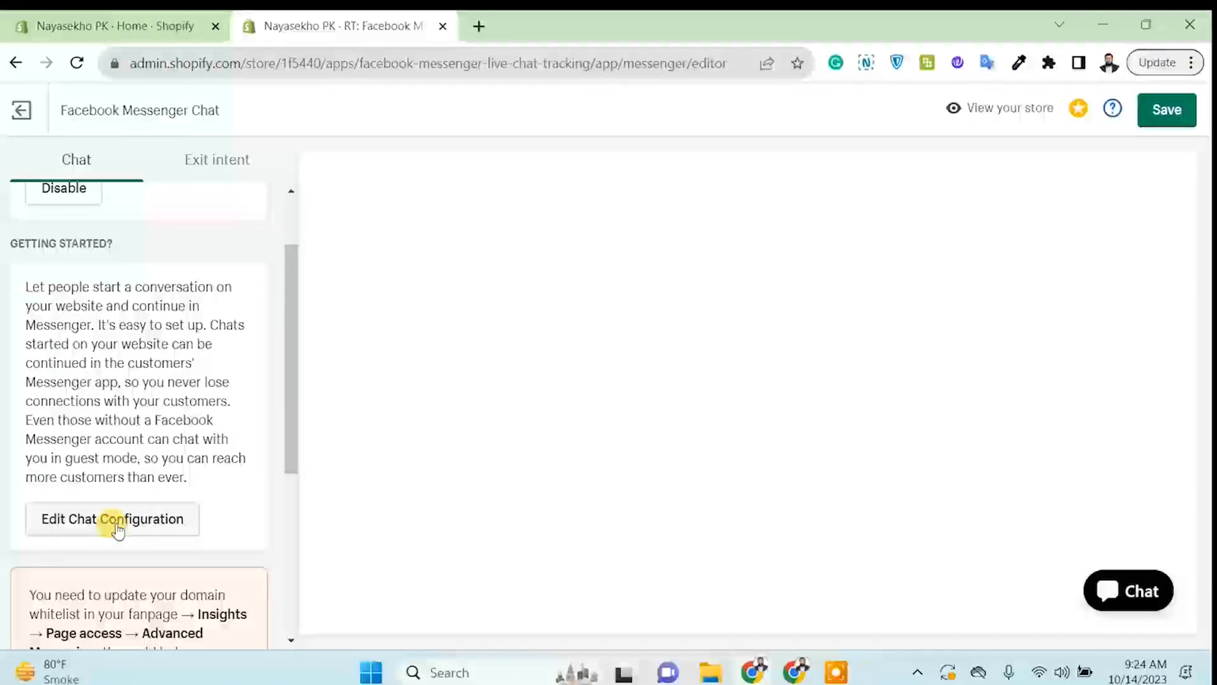
pyautogui.scroll(-5, 117, 531)
pyautogui.scroll(-1, 272, 380)
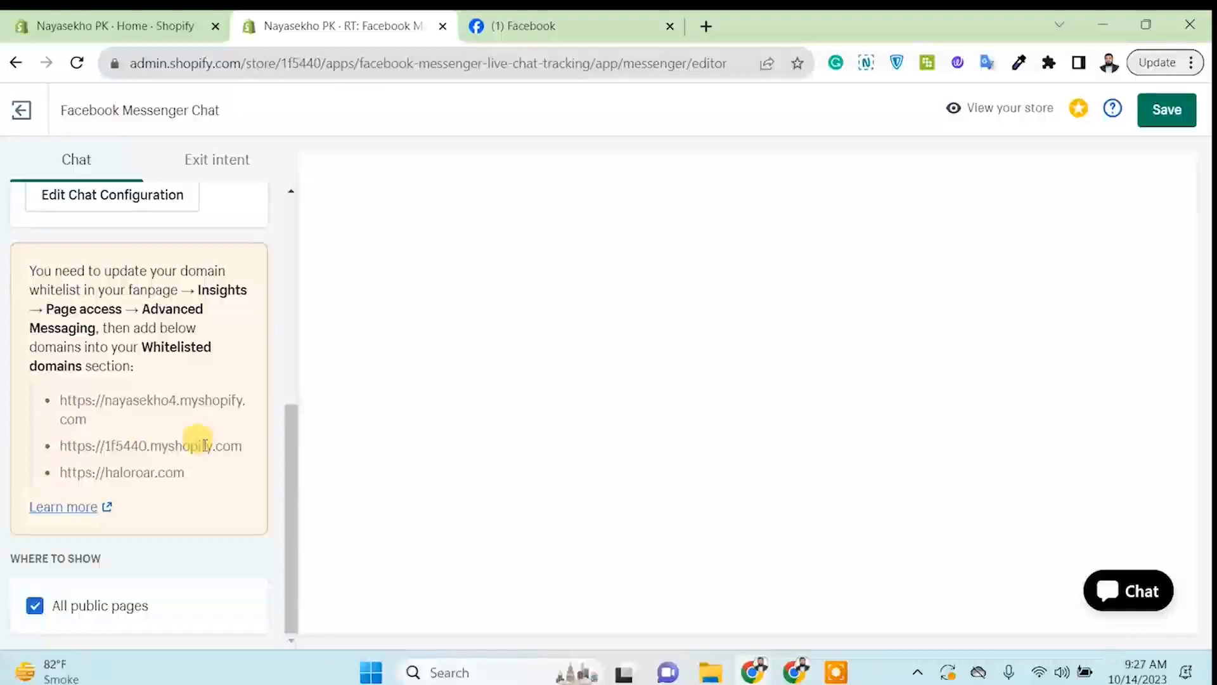
# - Switch to the Facebook Page and open the Whitelisted domains section of its Advanced Messaging settings through Insights and Page access
pyautogui.click(527, 29)
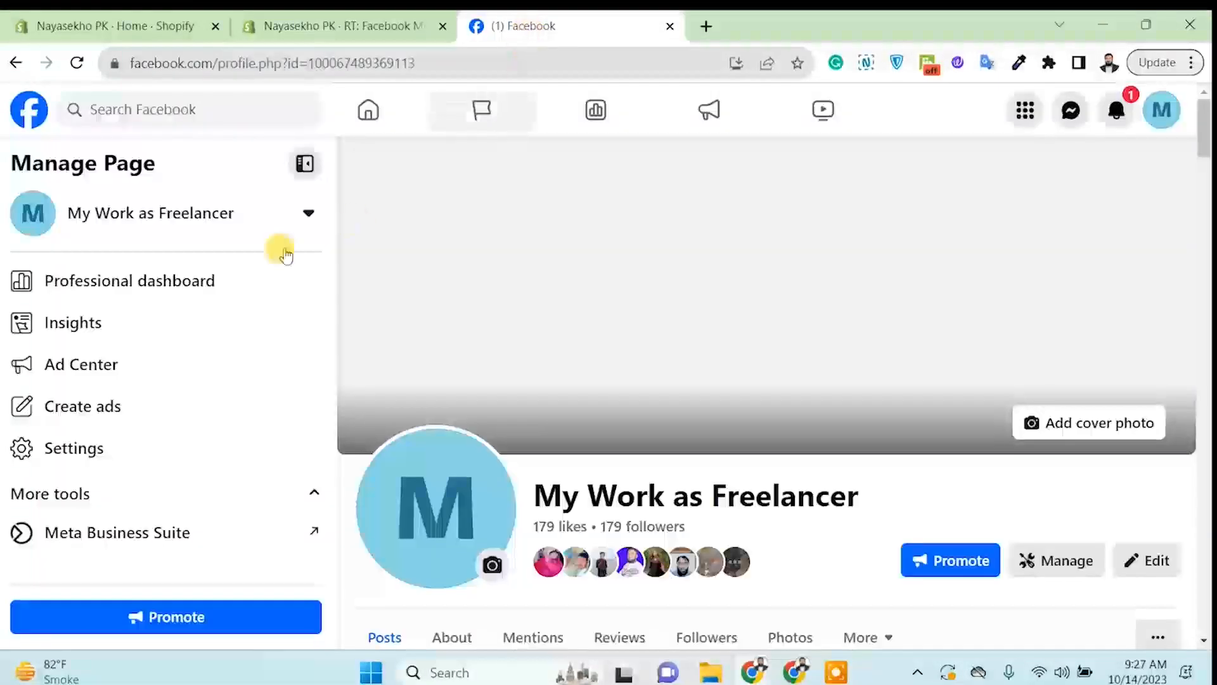
pyautogui.click(72, 326)
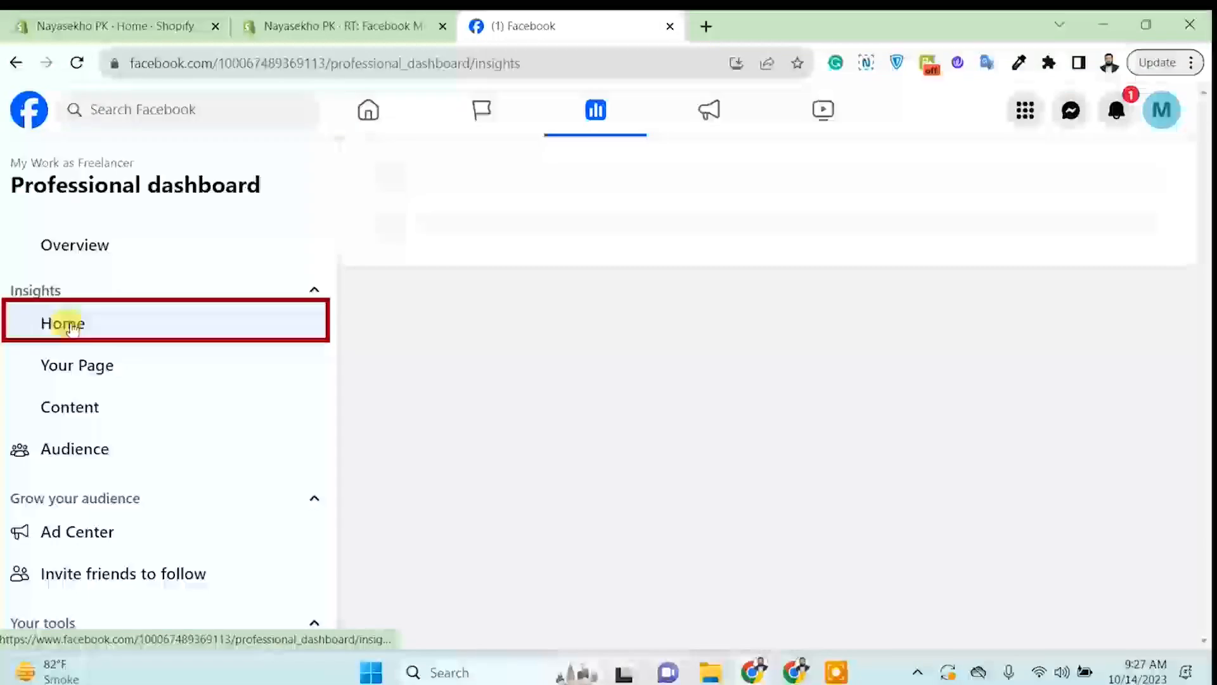
pyautogui.scroll(-8, 244, 343)
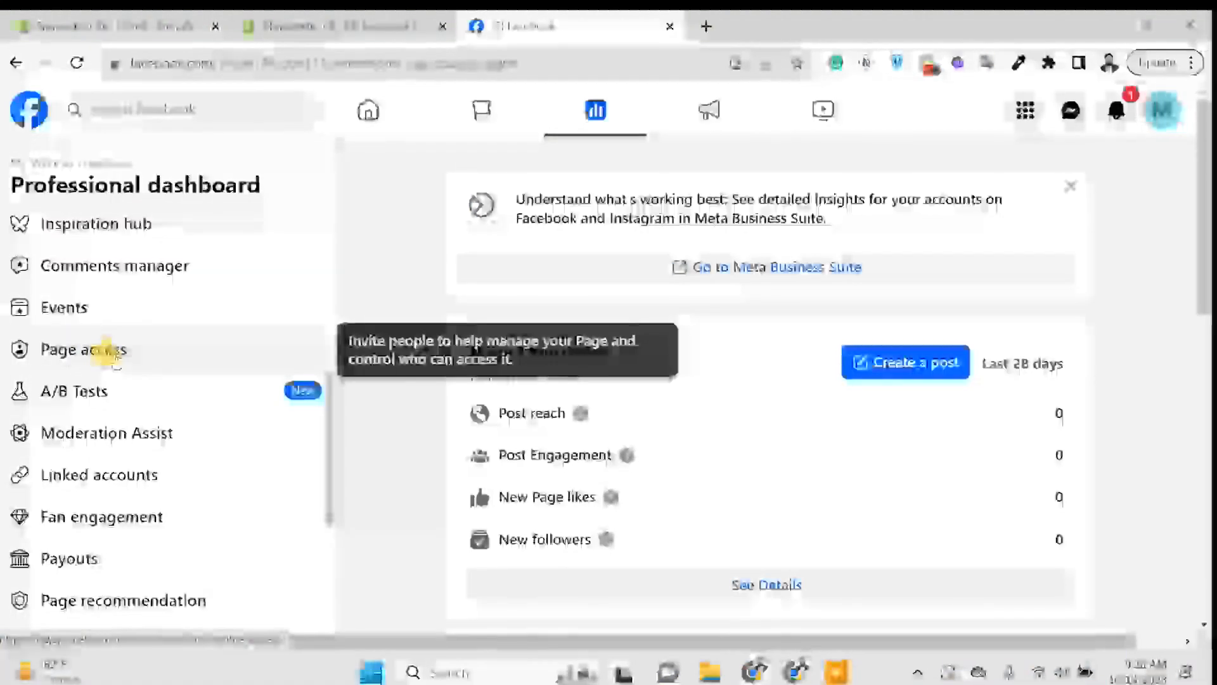
pyautogui.click(125, 354)
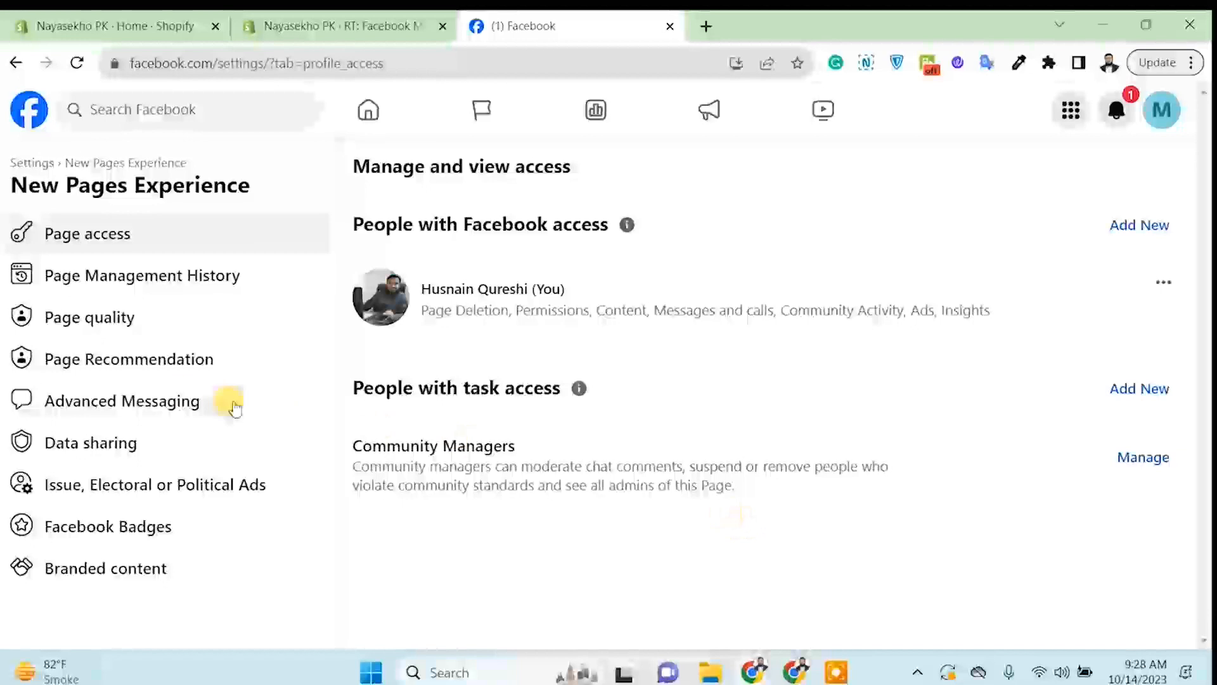
pyautogui.click(122, 401)
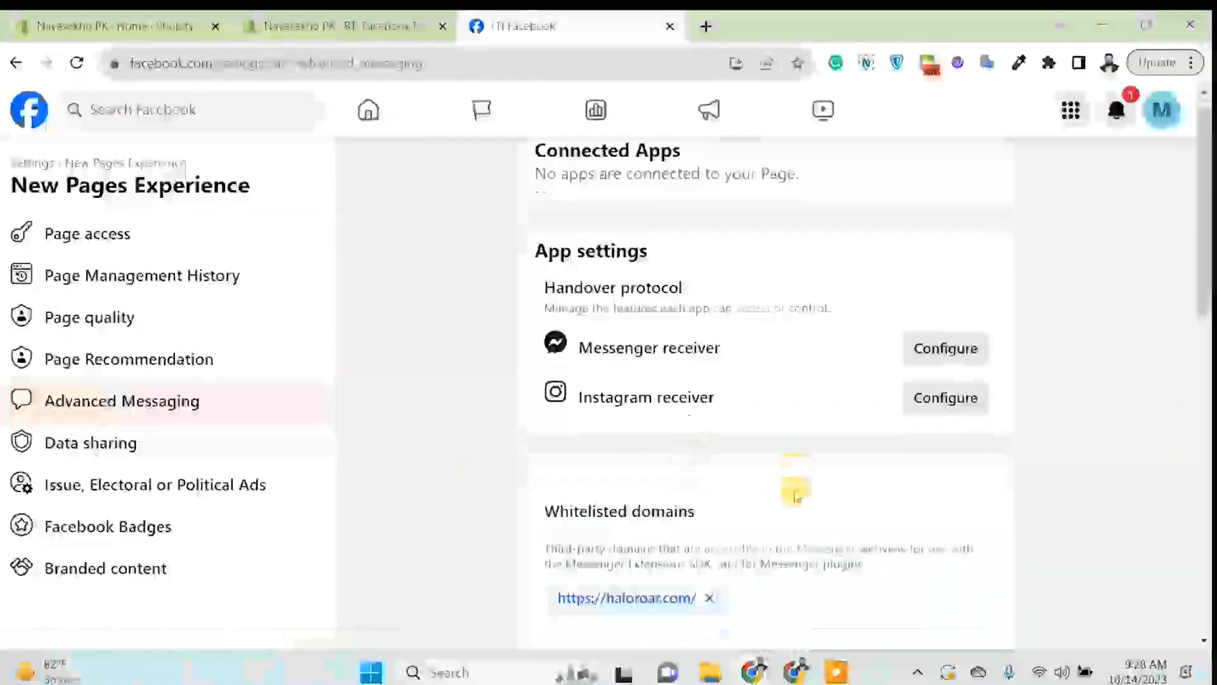
pyautogui.scroll(-5, 795, 493)
pyautogui.scroll(2, 760, 443)
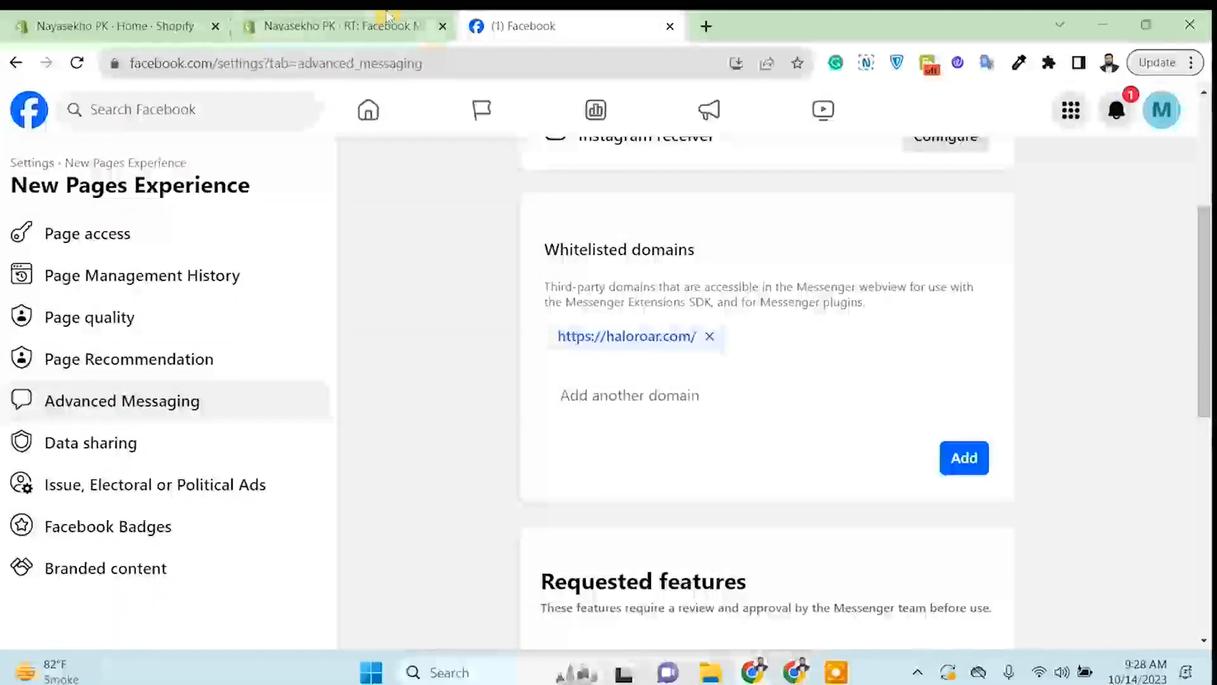
pyautogui.click(342, 26)
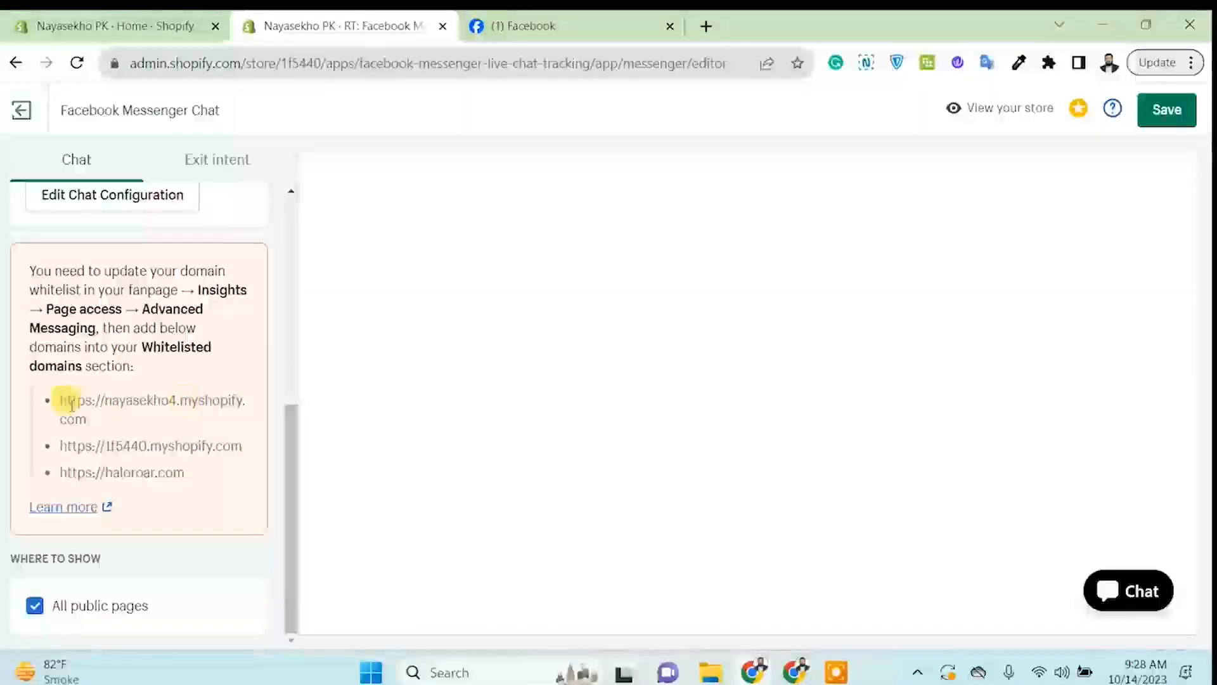
pyautogui.moveTo(94, 421); pyautogui.dragTo(51, 406)
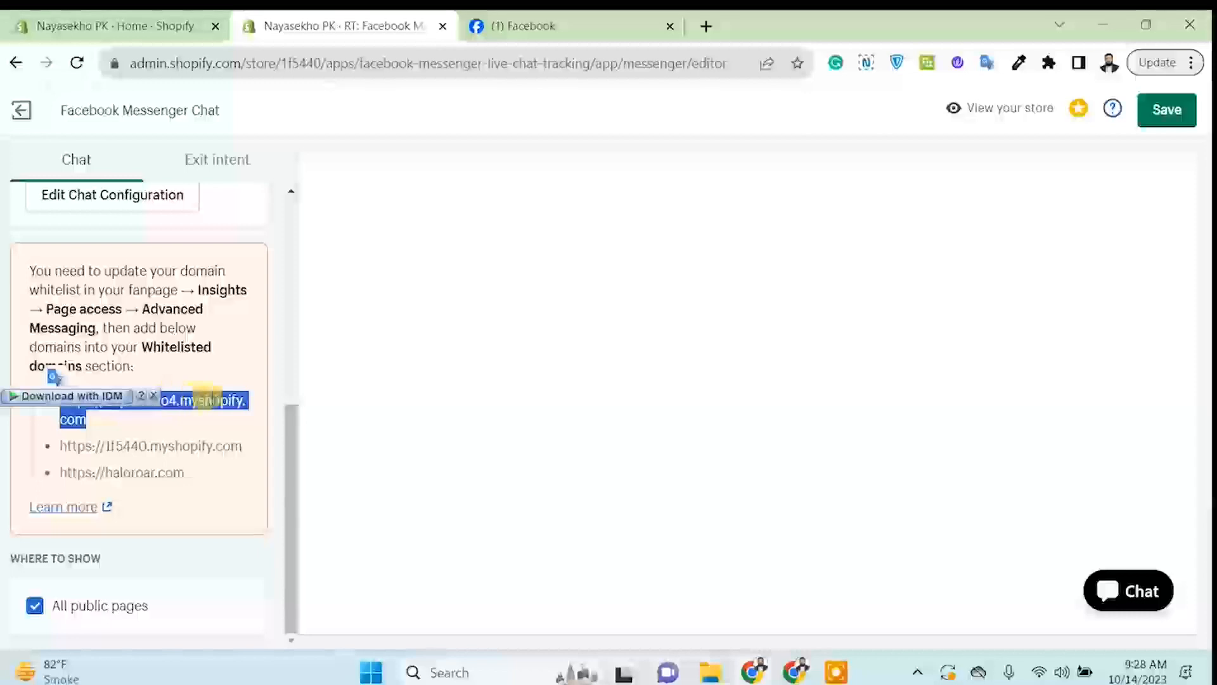
pyautogui.rightClick(246, 402)
pyautogui.click(306, 160)
pyautogui.click(520, 26)
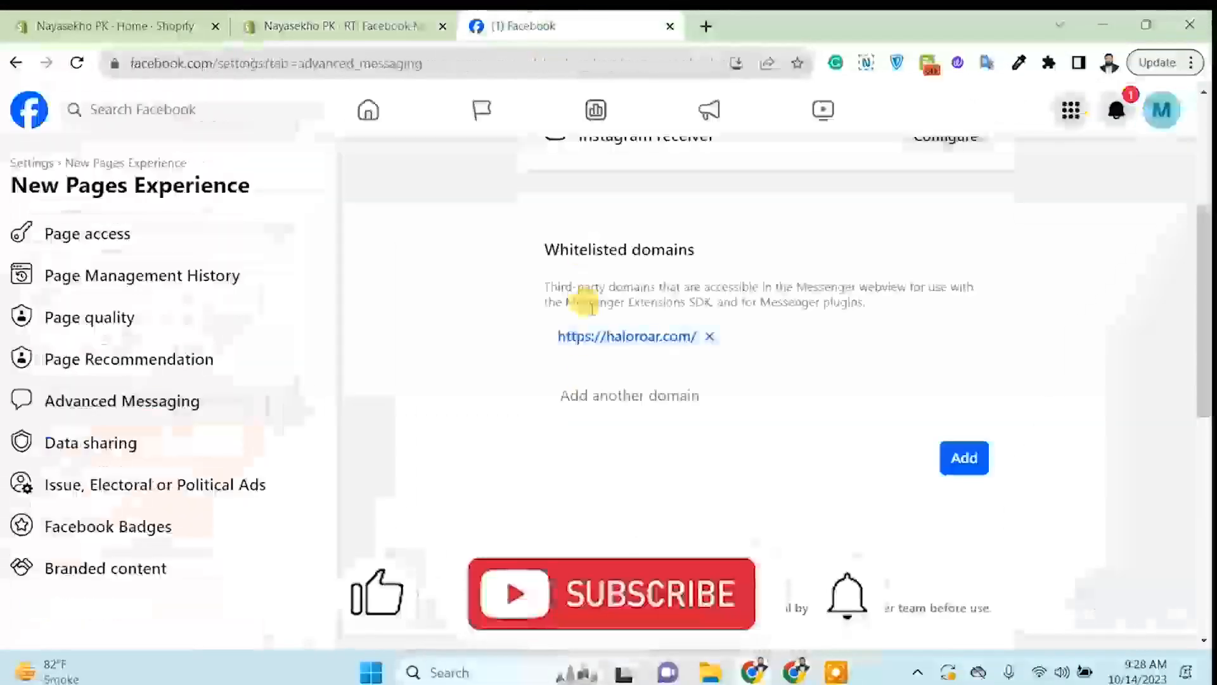
pyautogui.click(598, 386)
pyautogui.rightClick(611, 384)
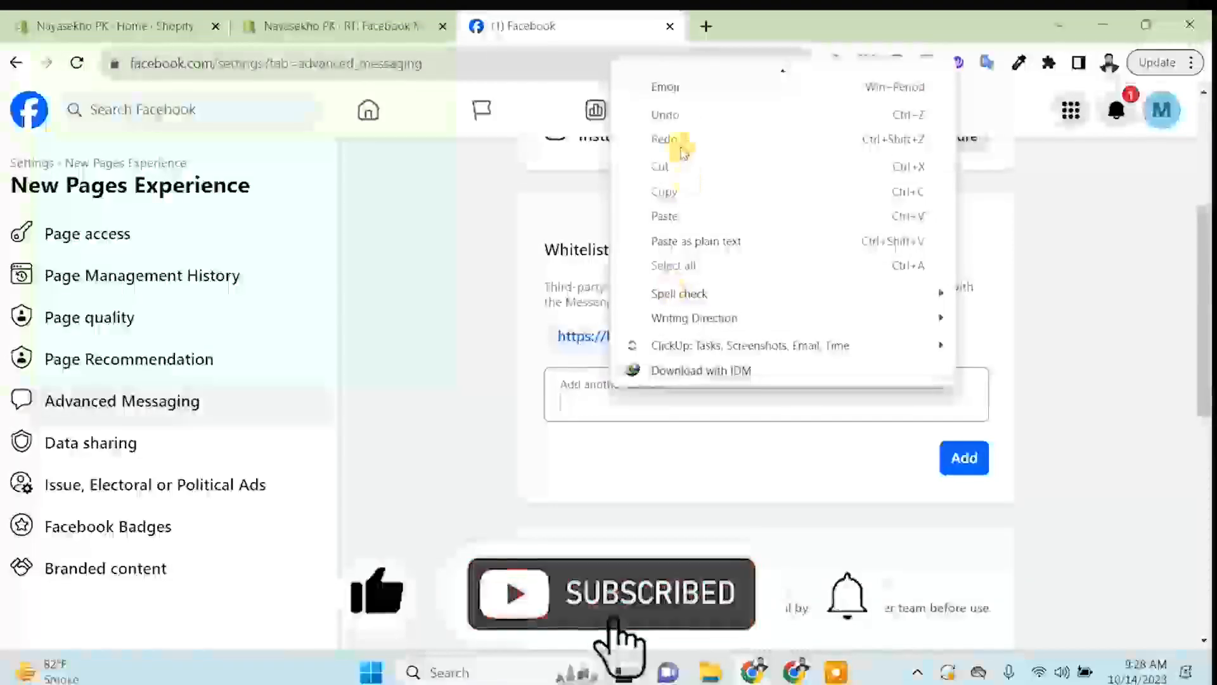
pyautogui.click(676, 216)
pyautogui.click(963, 458)
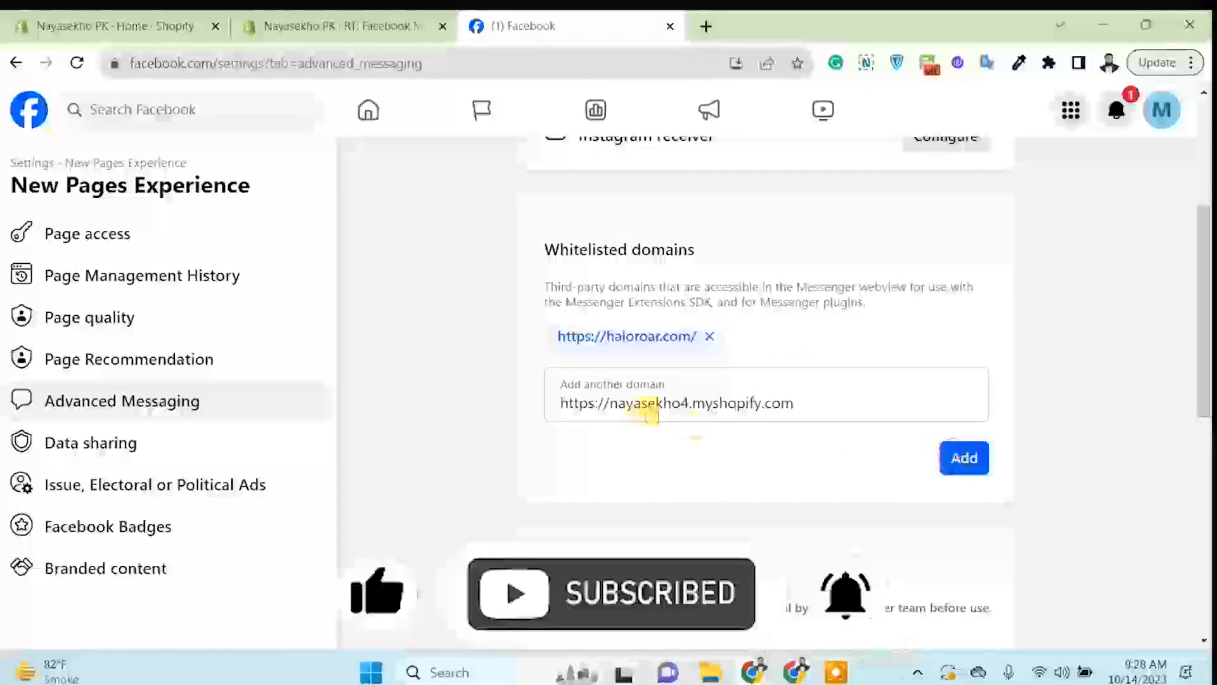
pyautogui.click(351, 25)
pyautogui.tripleClick(89, 443)
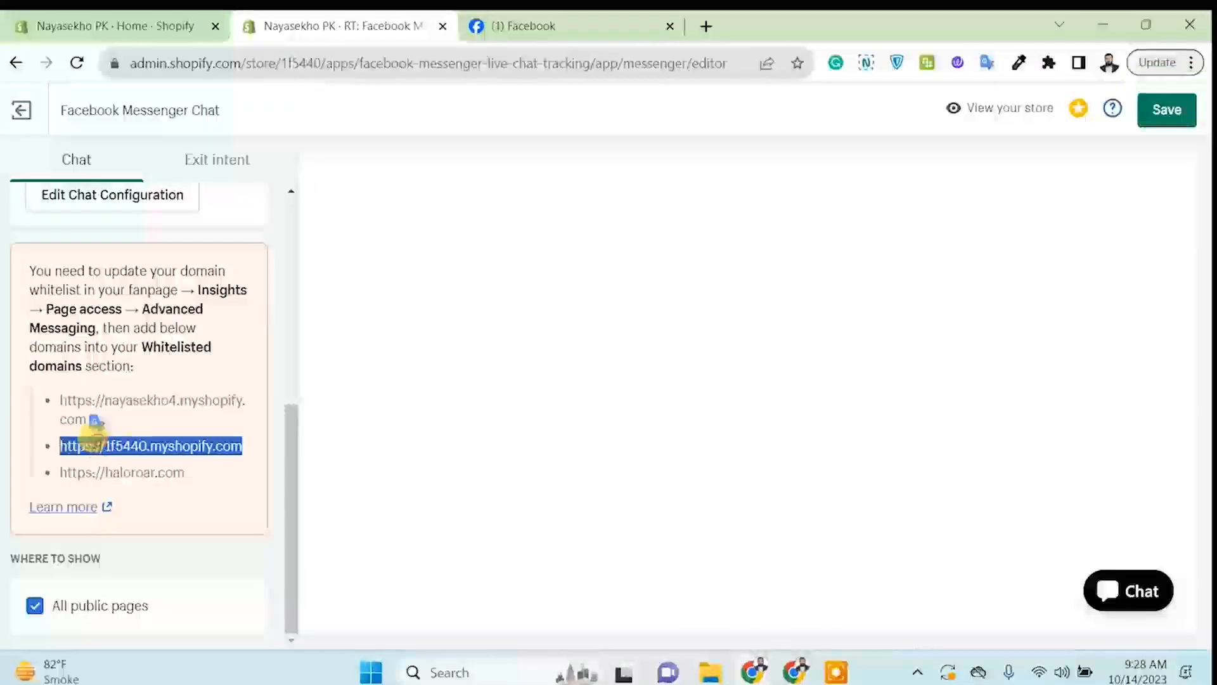
pyautogui.rightClick(169, 449)
pyautogui.click(217, 205)
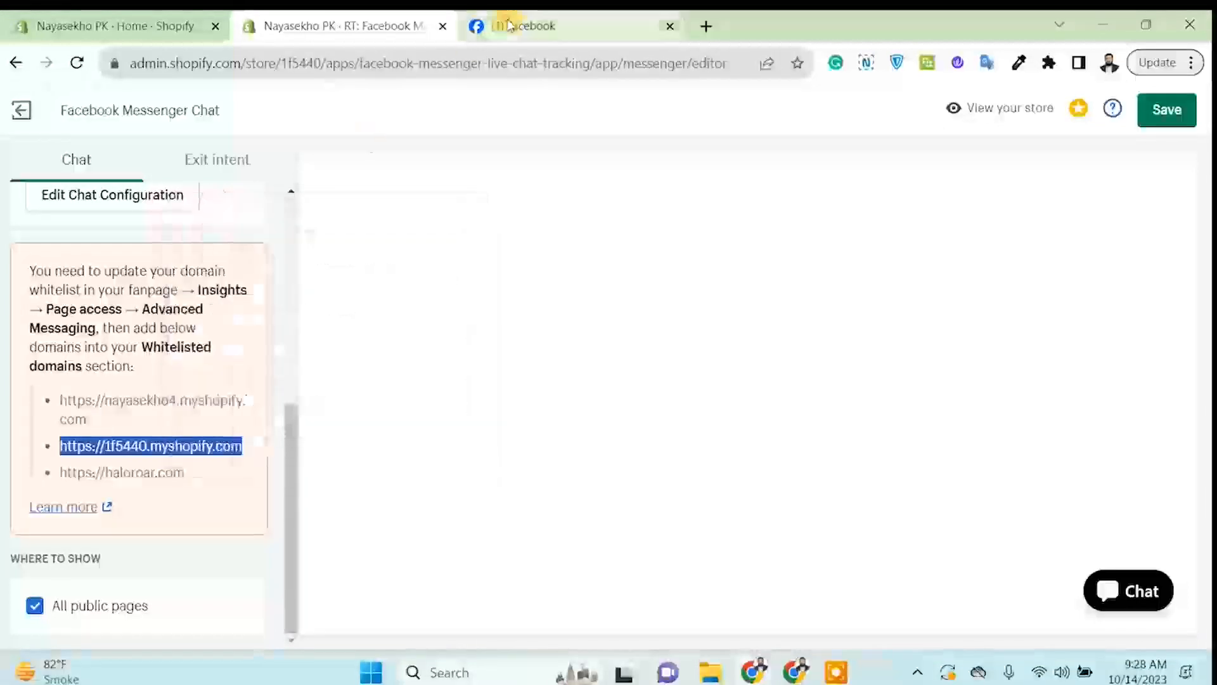
pyautogui.click(504, 25)
pyautogui.click(765, 422)
pyautogui.rightClick(764, 424)
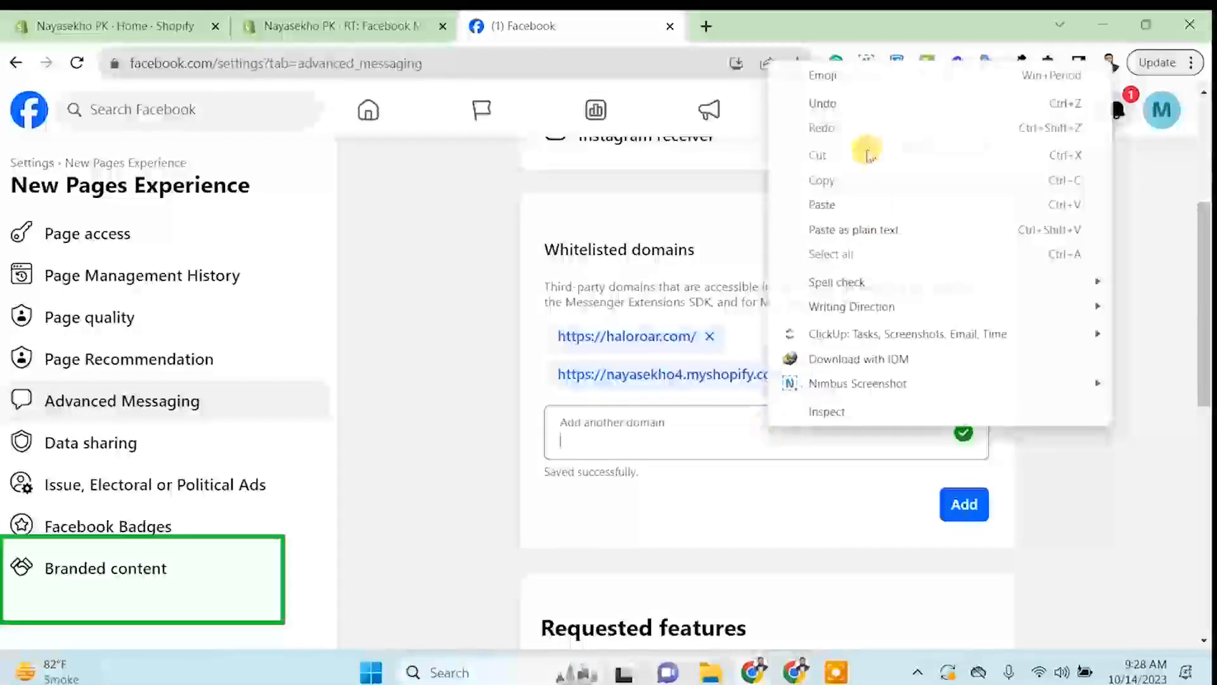
pyautogui.click(856, 204)
pyautogui.click(963, 504)
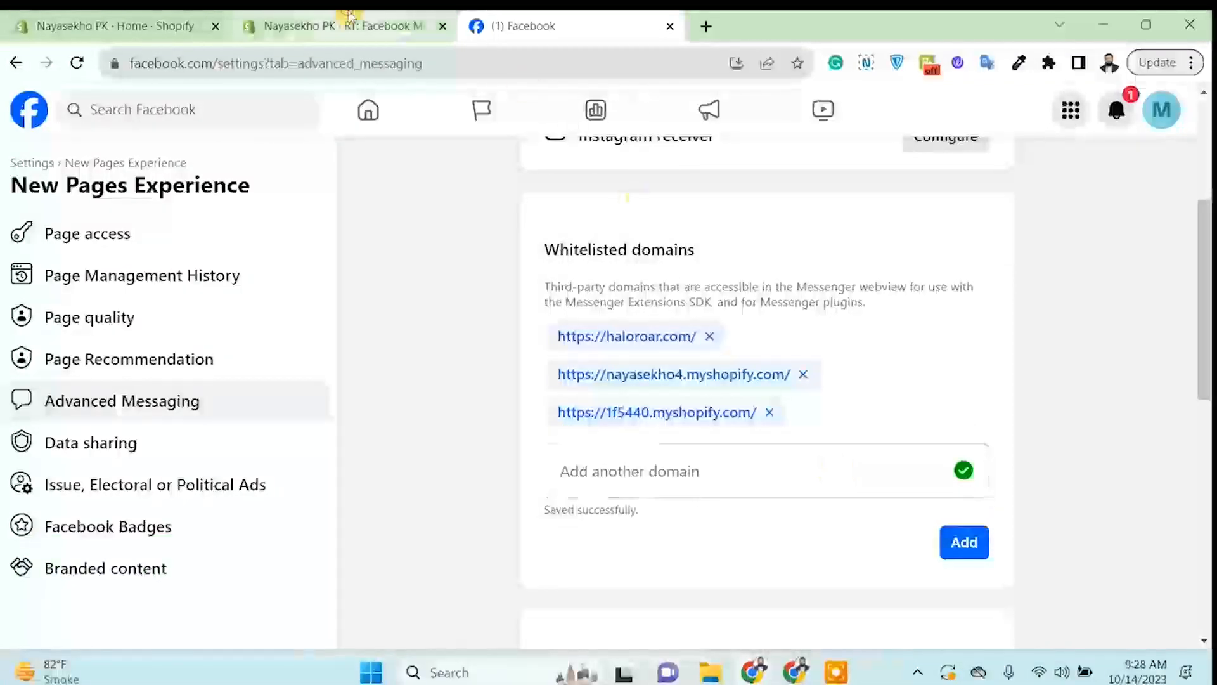
# - Switch back to the Shopify app and save the Facebook Messenger Chat settings
pyautogui.click(330, 26)
pyautogui.click(1167, 110)
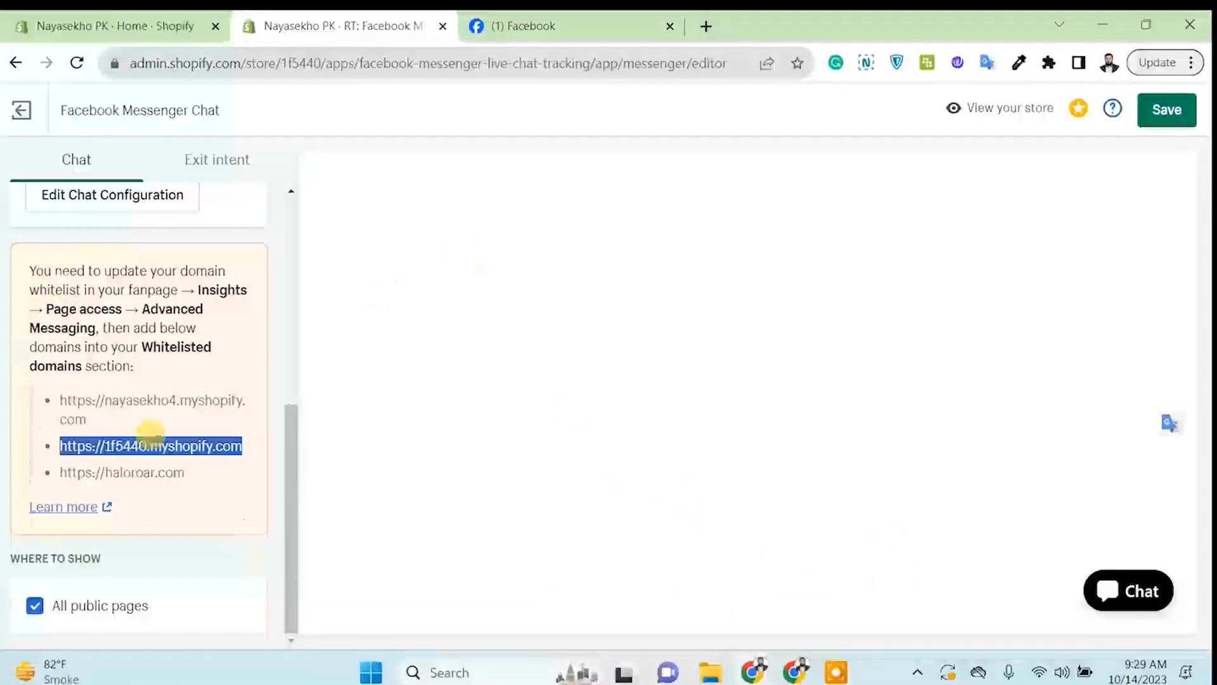
pyautogui.scroll(6, 152, 444)
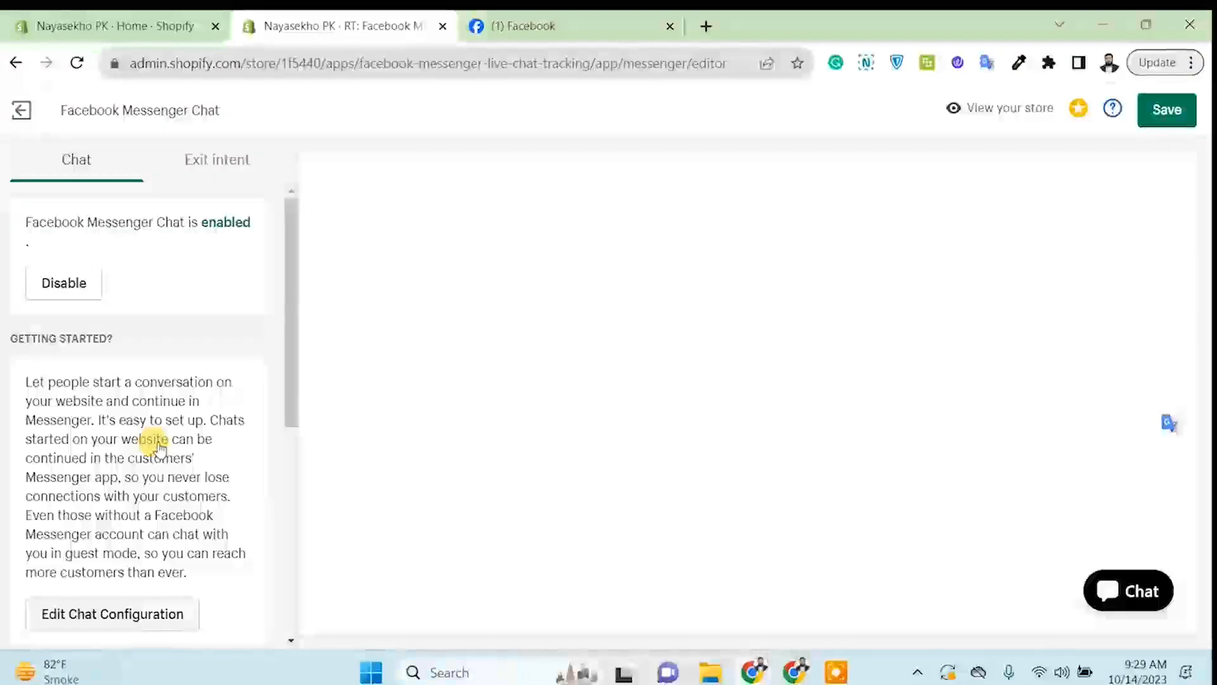
# - Enable exit intent and review its expiry options, favicon notification and discount popup settings
pyautogui.click(206, 166)
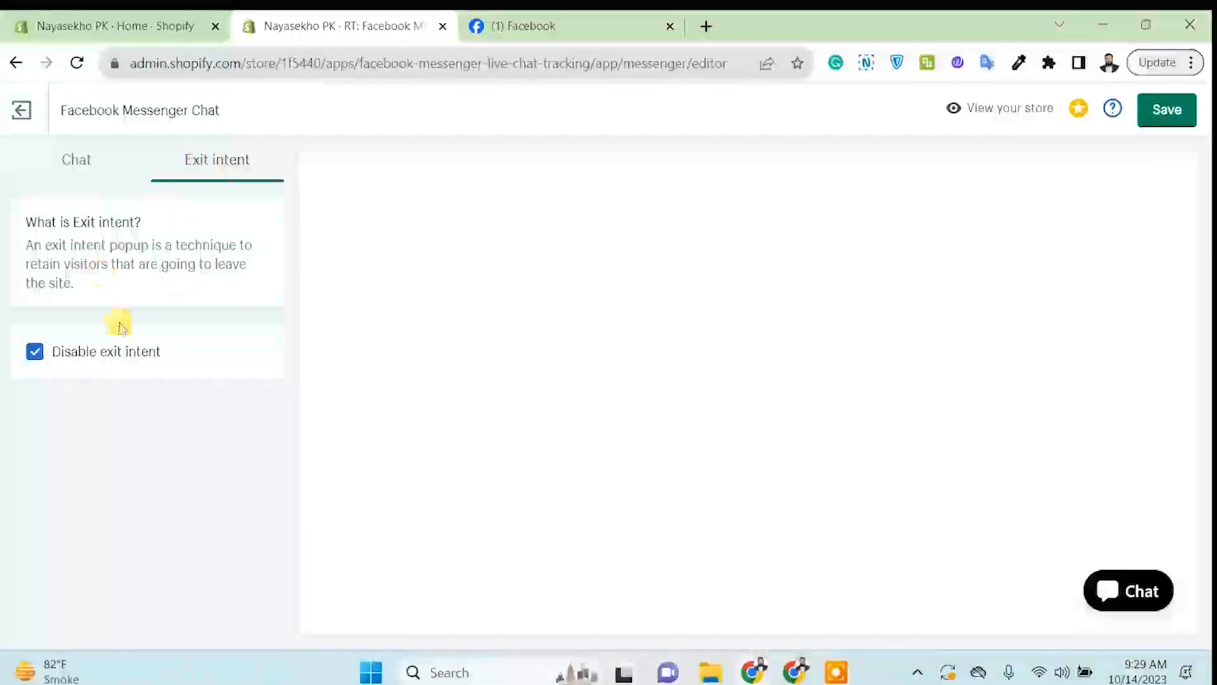
pyautogui.click(36, 352)
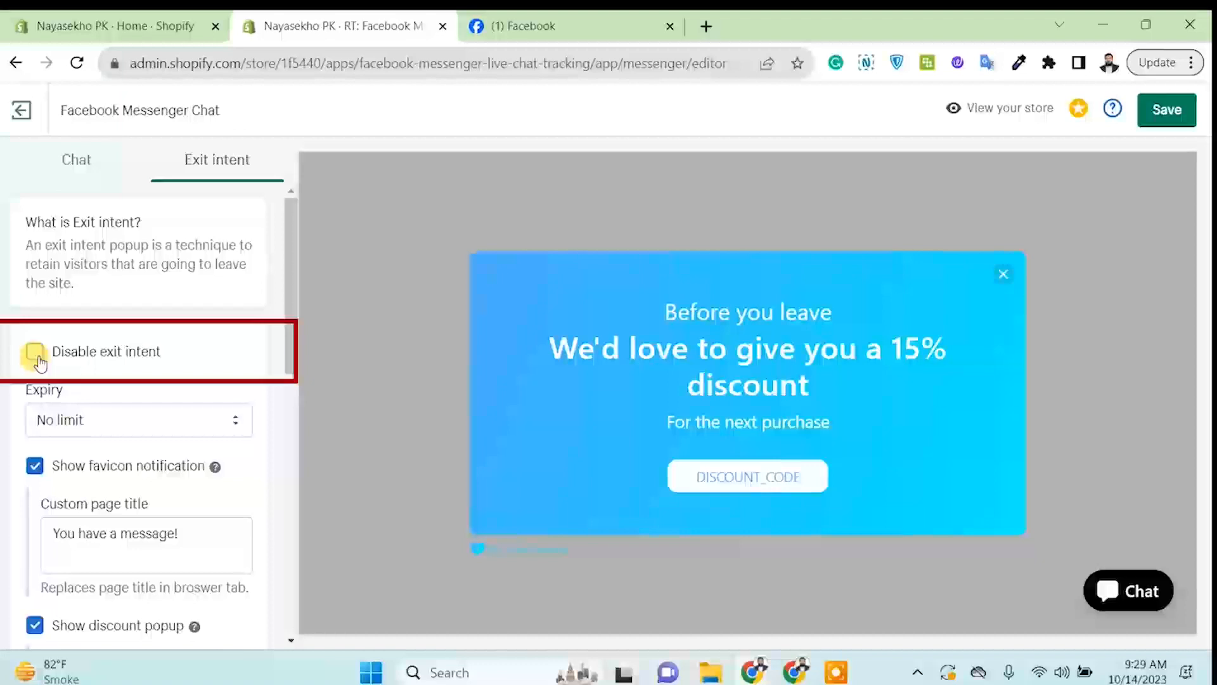
pyautogui.scroll(-2, 109, 466)
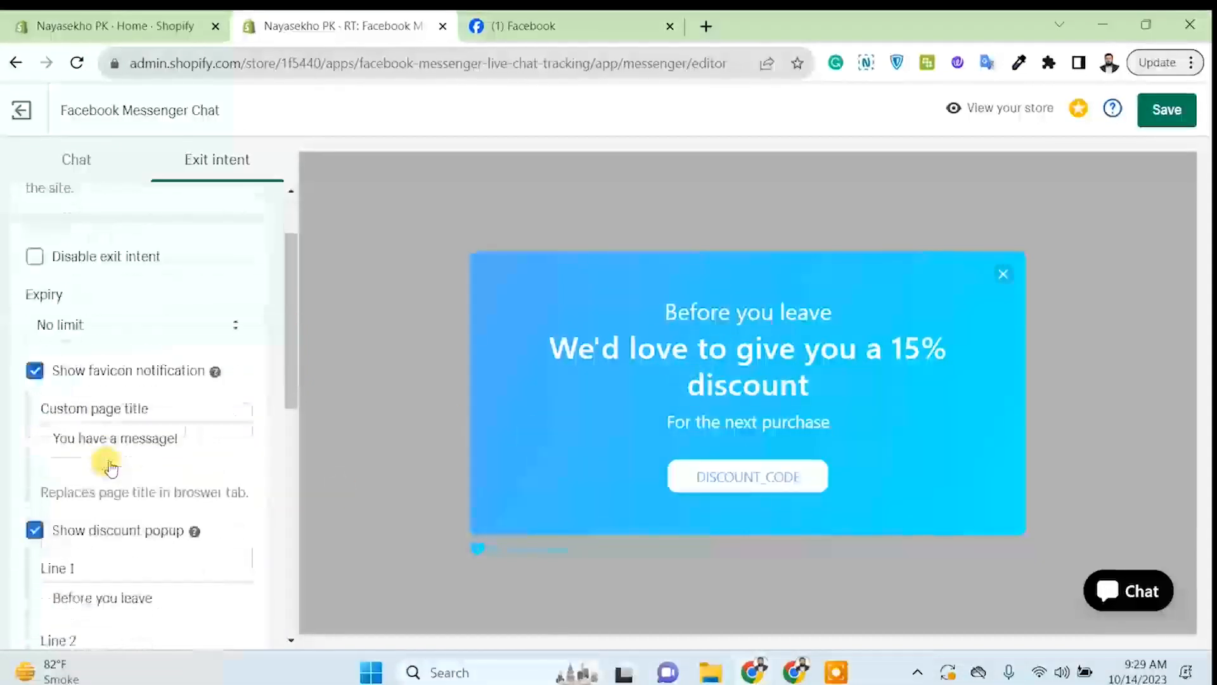
pyautogui.click(127, 325)
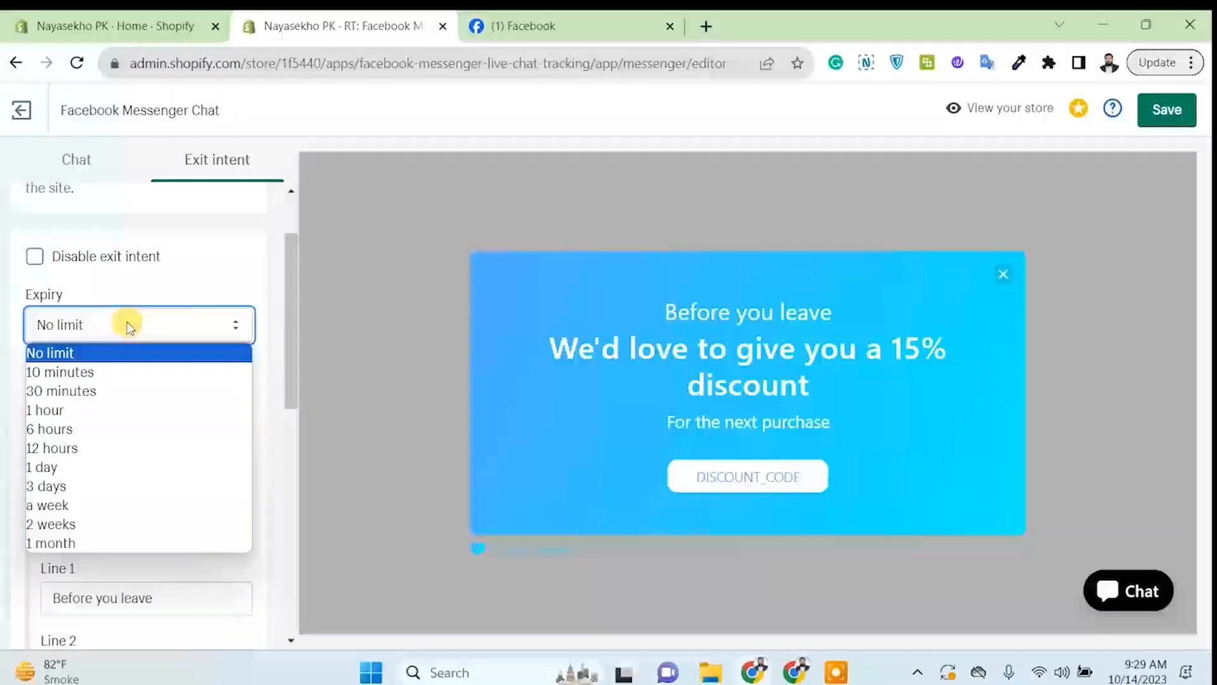
pyautogui.click(127, 322)
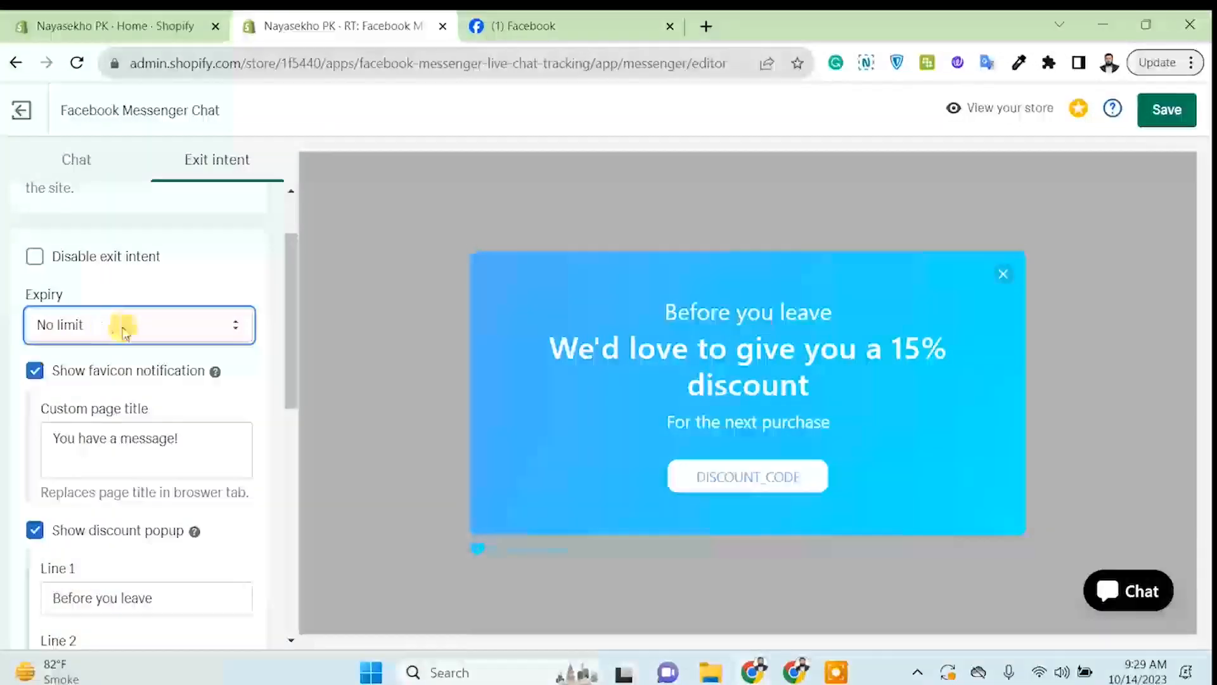
pyautogui.scroll(-2, 127, 392)
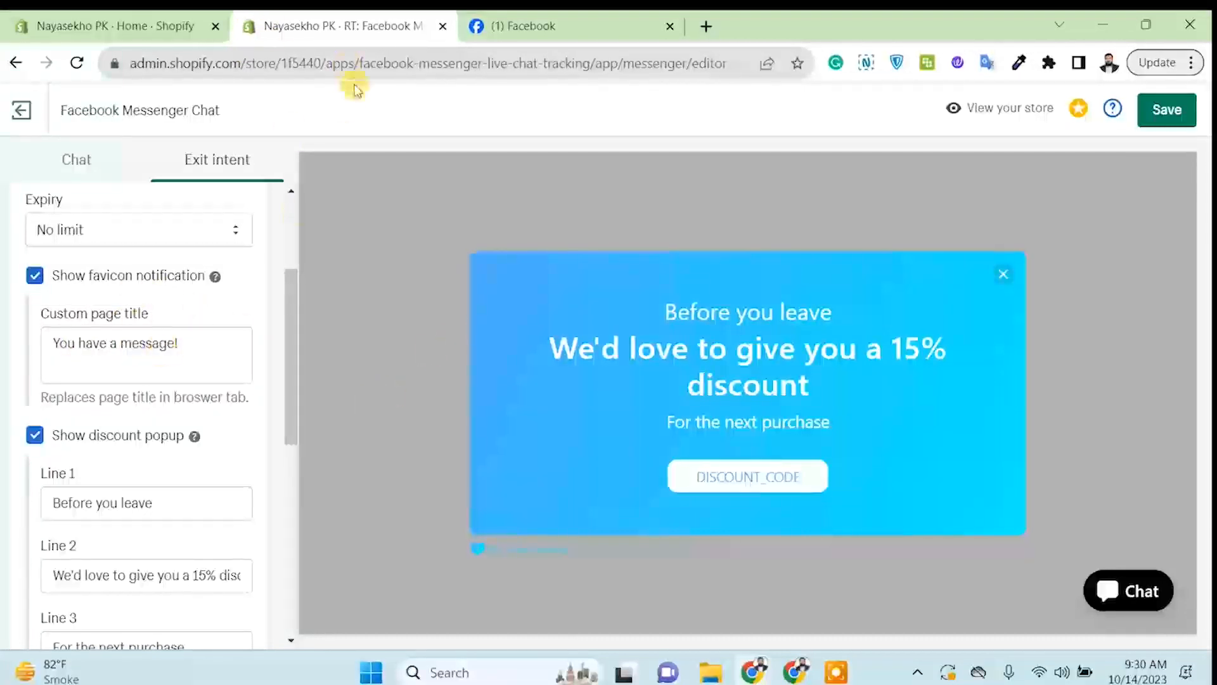
pyautogui.scroll(-1, 132, 368)
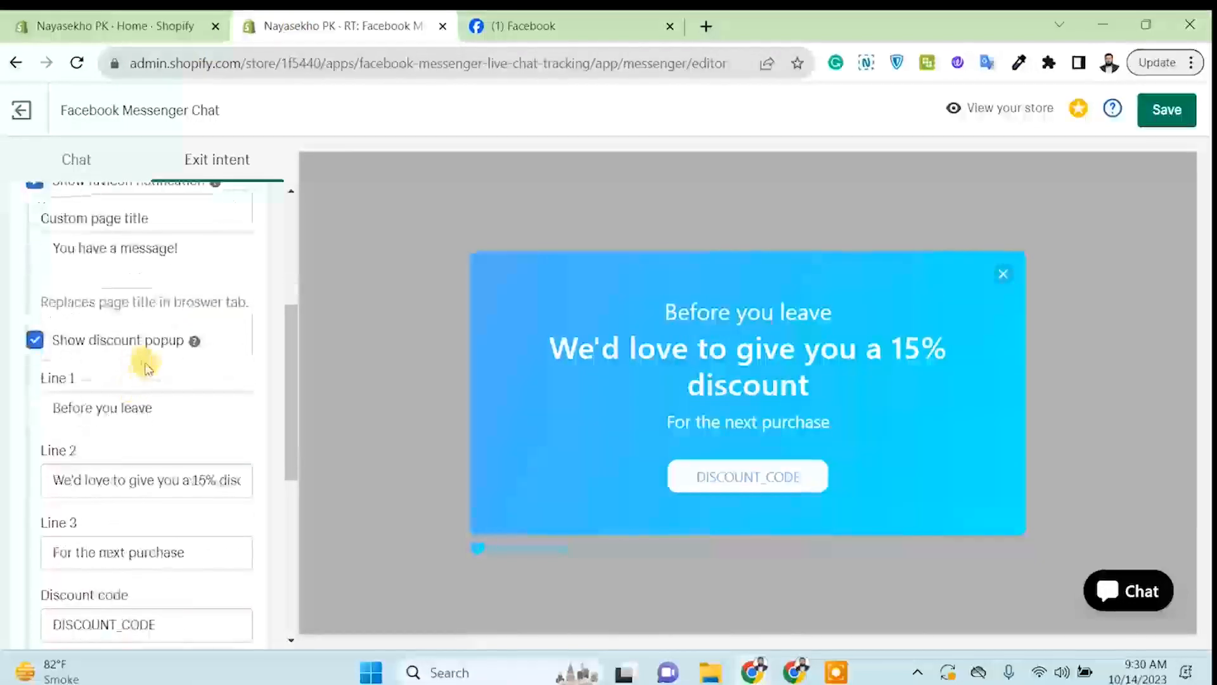
# - Review the exit intent page title, discount popup text and preset gradient styles, and save the exit intent settings
pyautogui.click(199, 246)
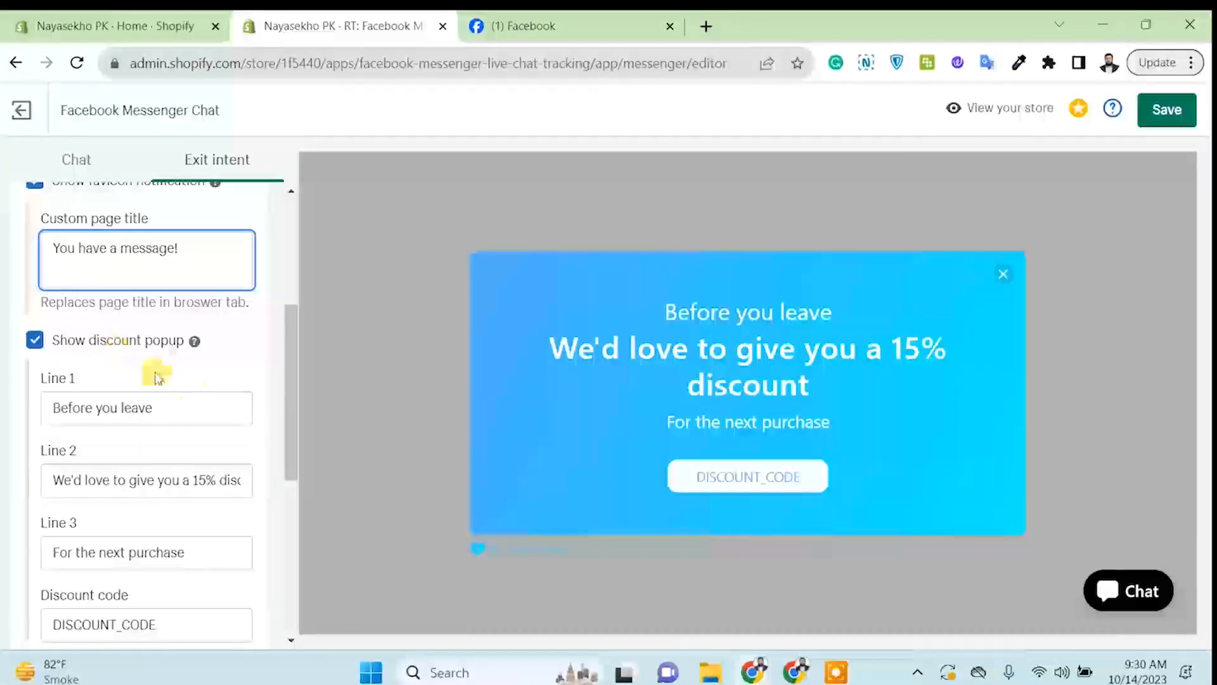
pyautogui.scroll(-2, 190, 387)
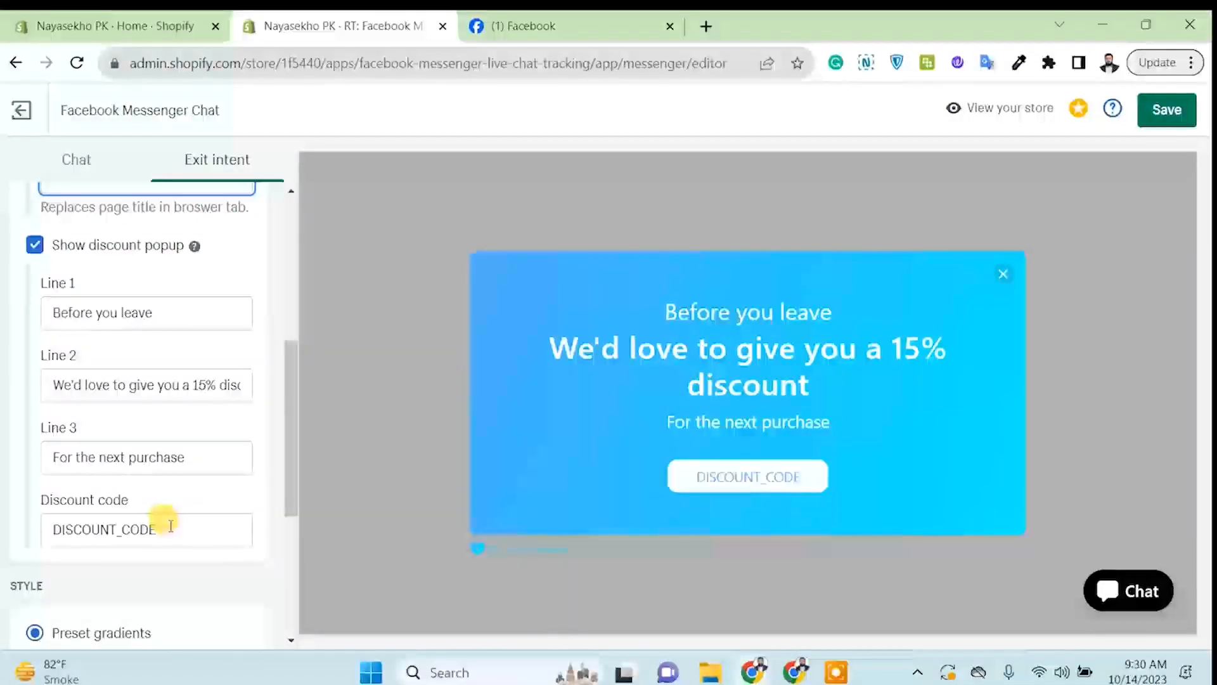
pyautogui.scroll(-5, 152, 469)
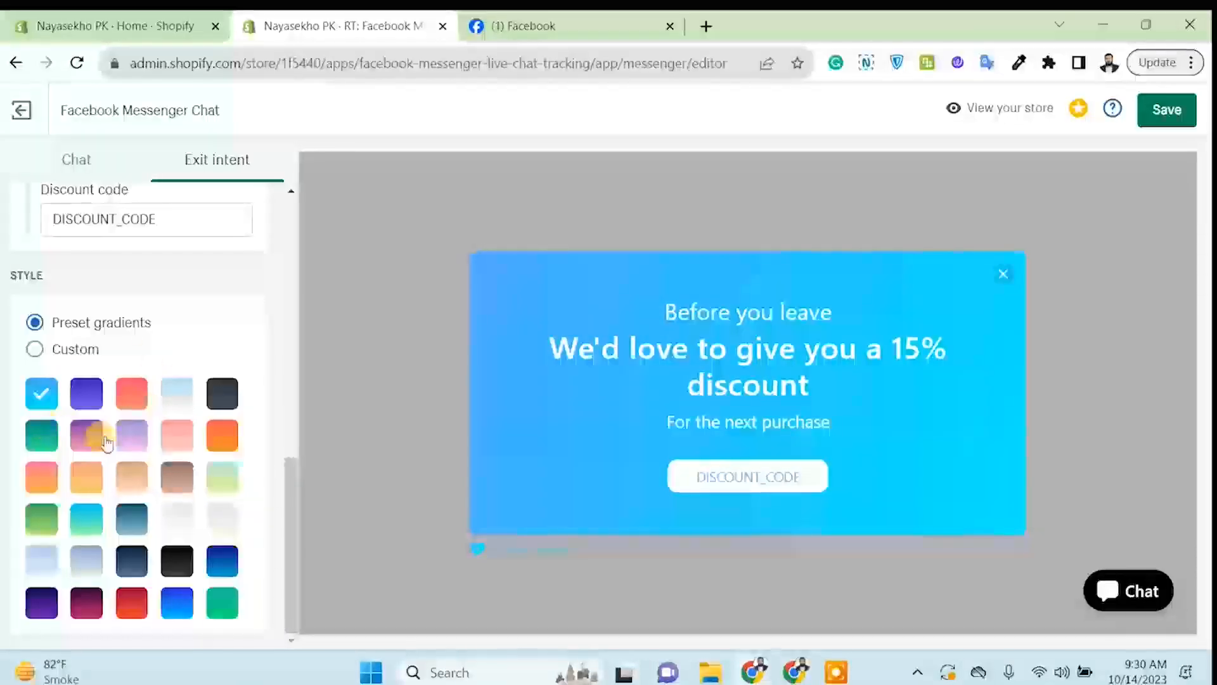
pyautogui.scroll(4, 157, 415)
pyautogui.scroll(6, 159, 418)
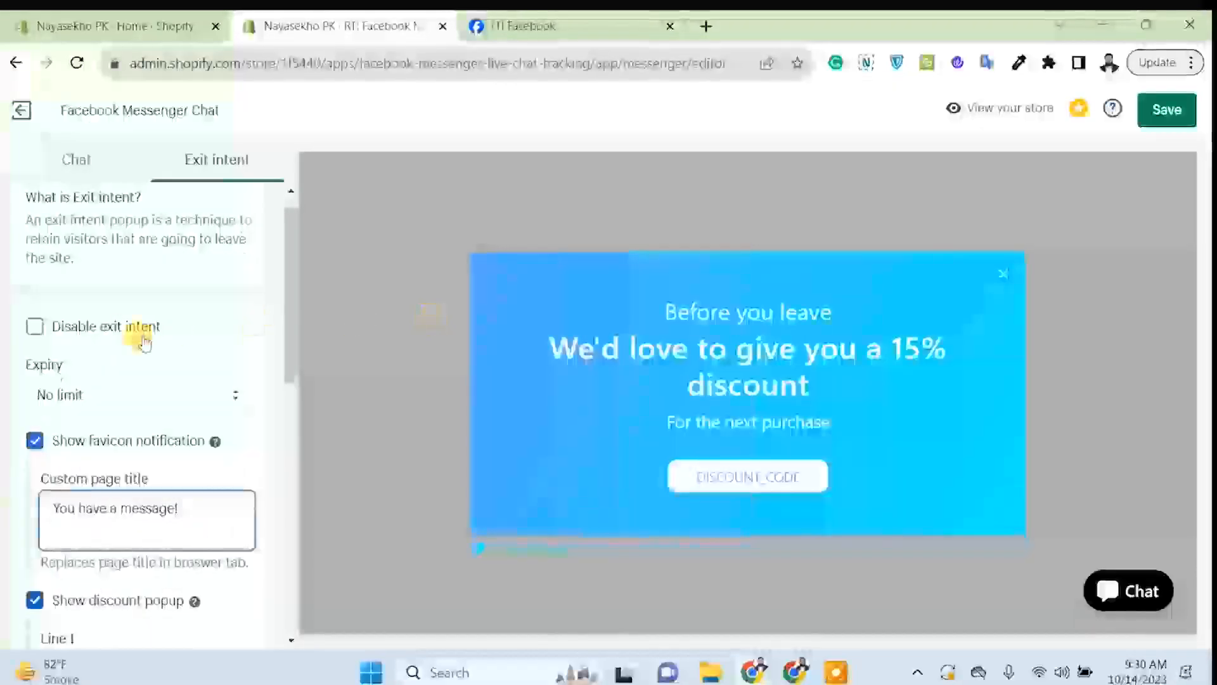
pyautogui.click(1170, 112)
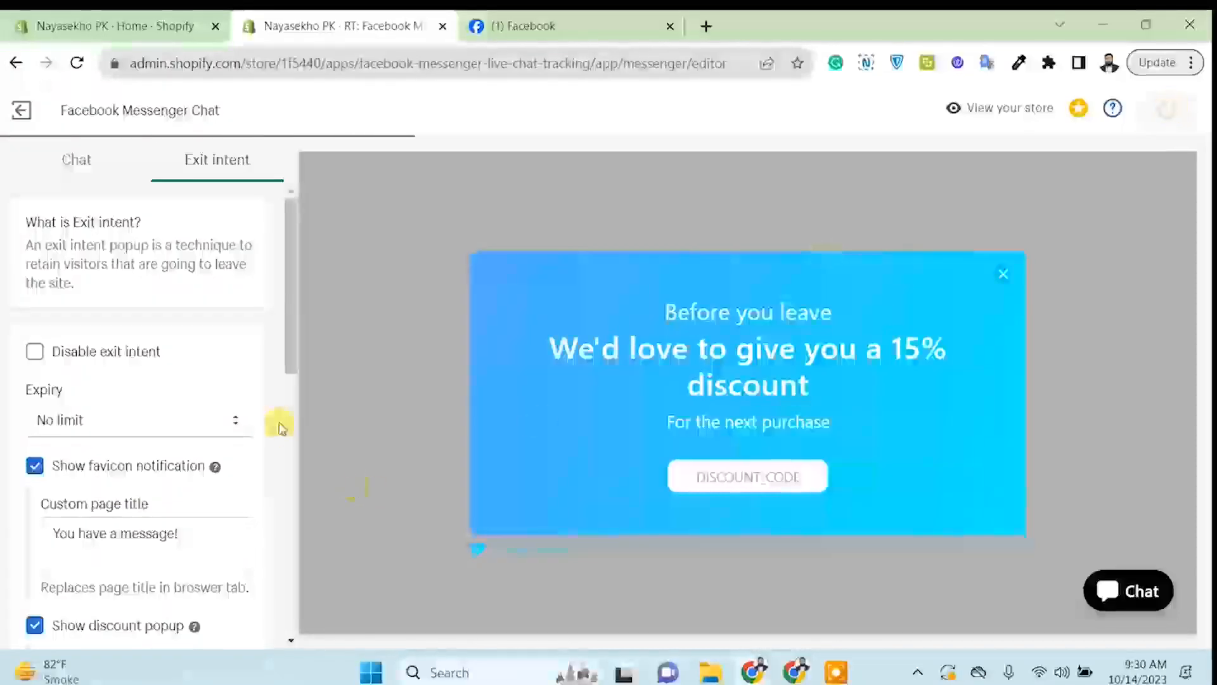
pyautogui.scroll(-7, 142, 375)
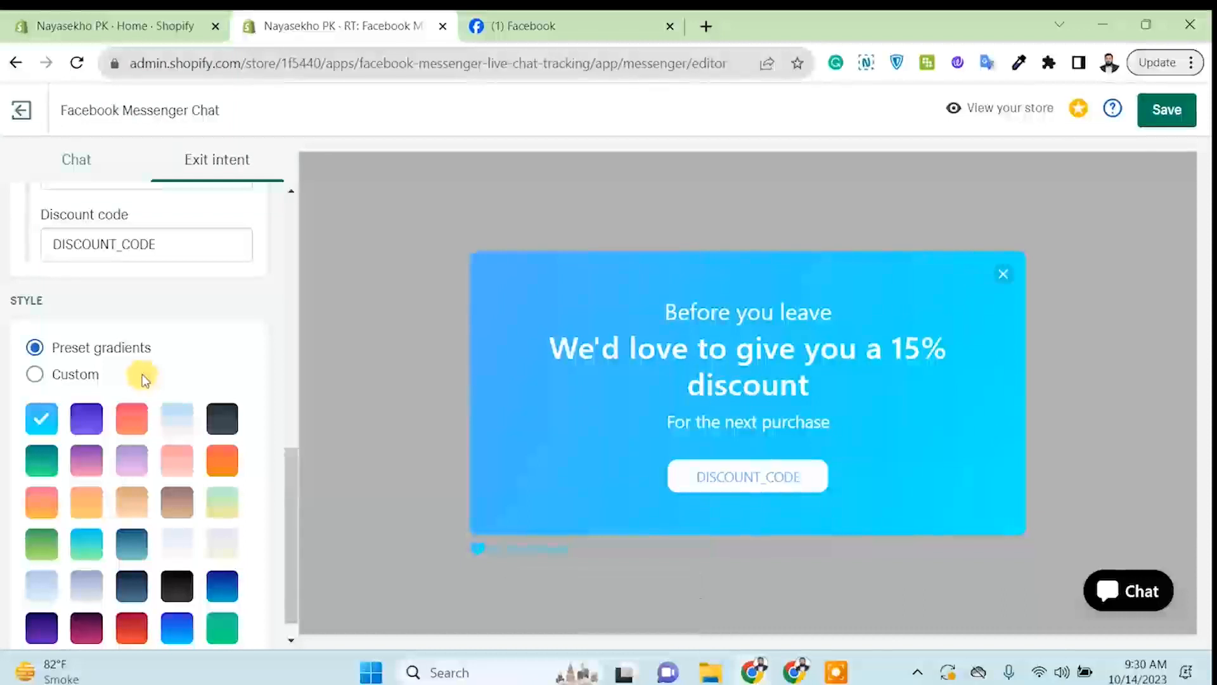
# - Open the live online store from the Shopify admin and look through its home page for the Messenger chat
pyautogui.click(131, 25)
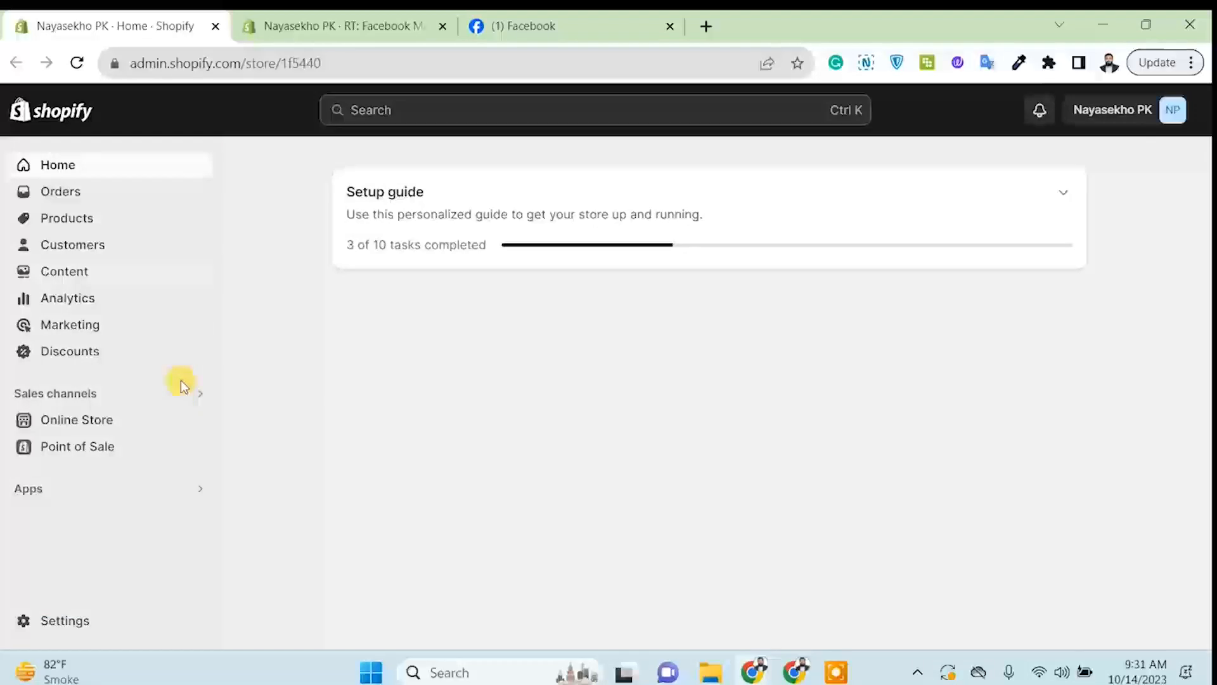
pyautogui.click(195, 421)
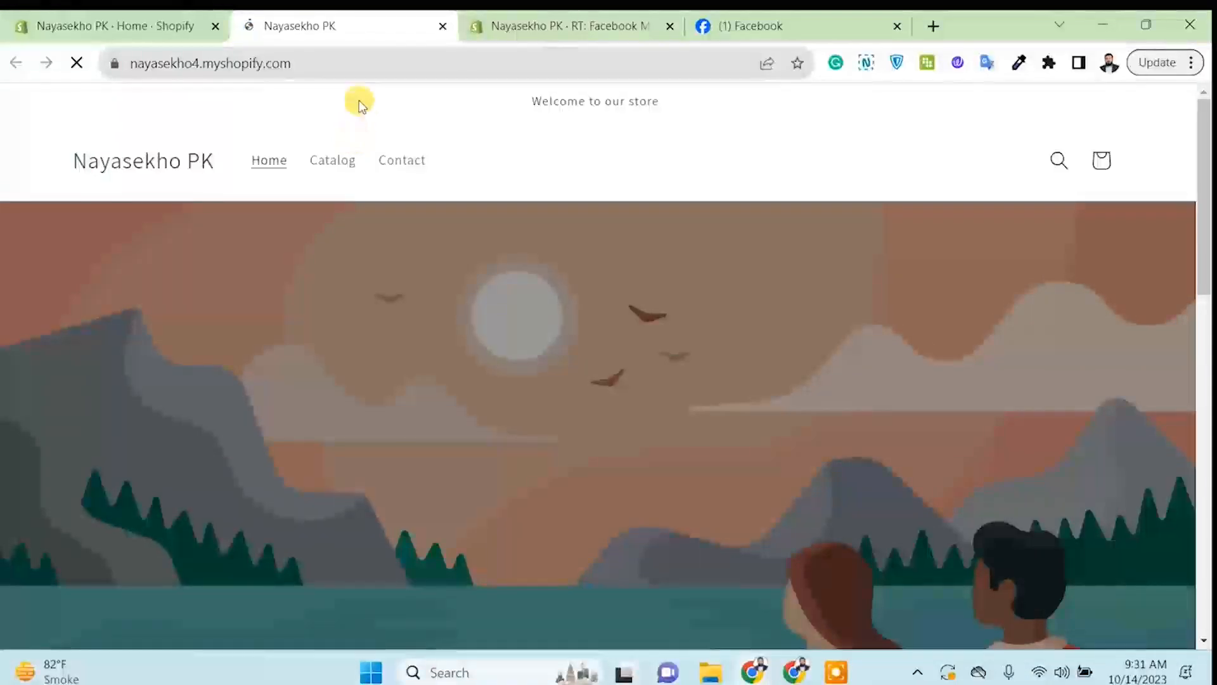
pyautogui.scroll(-5, 485, 257)
pyautogui.scroll(5, 487, 262)
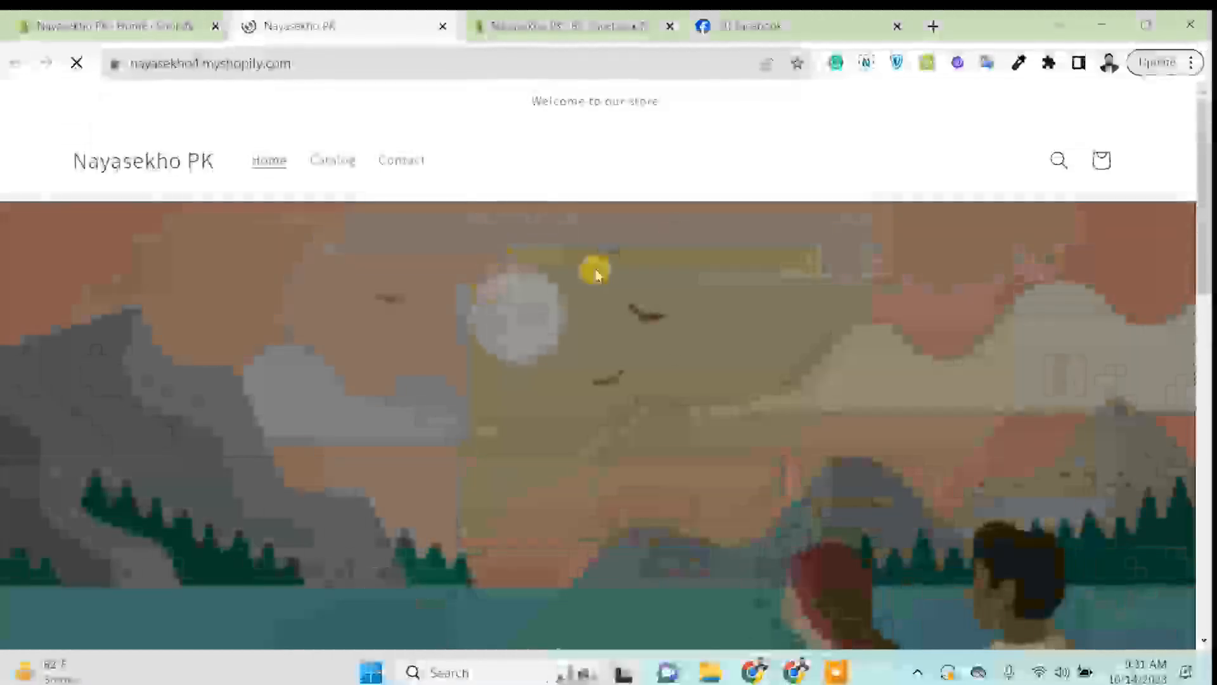
pyautogui.scroll(-12, 671, 470)
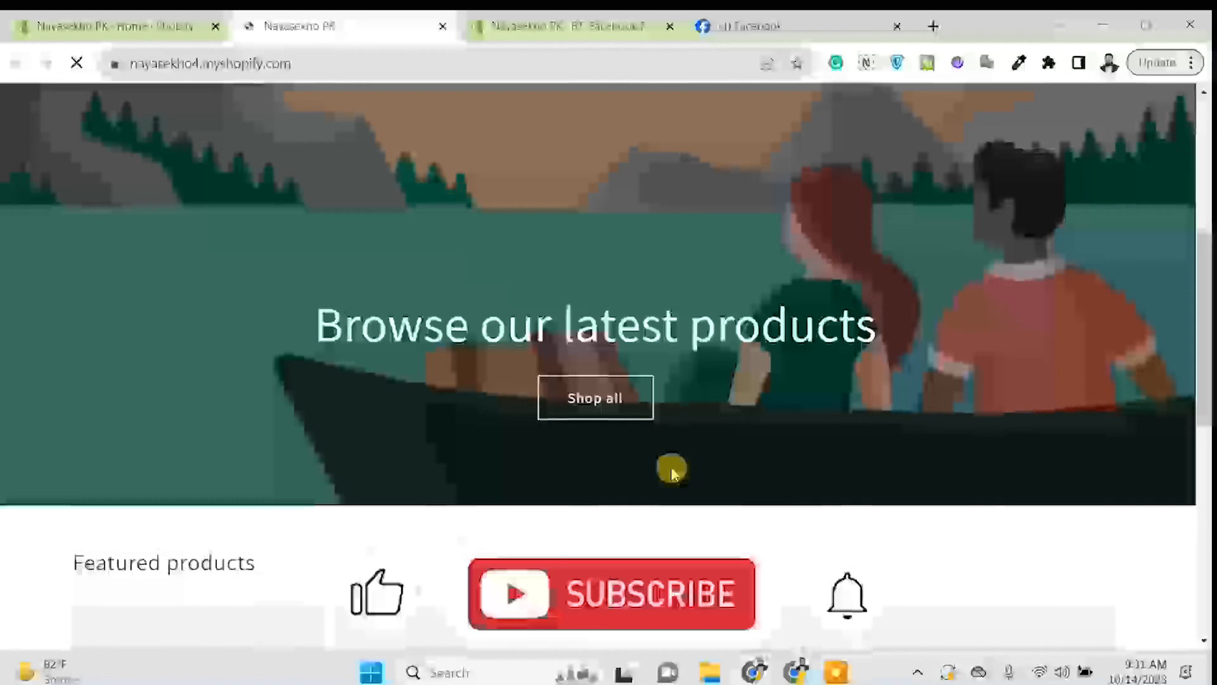